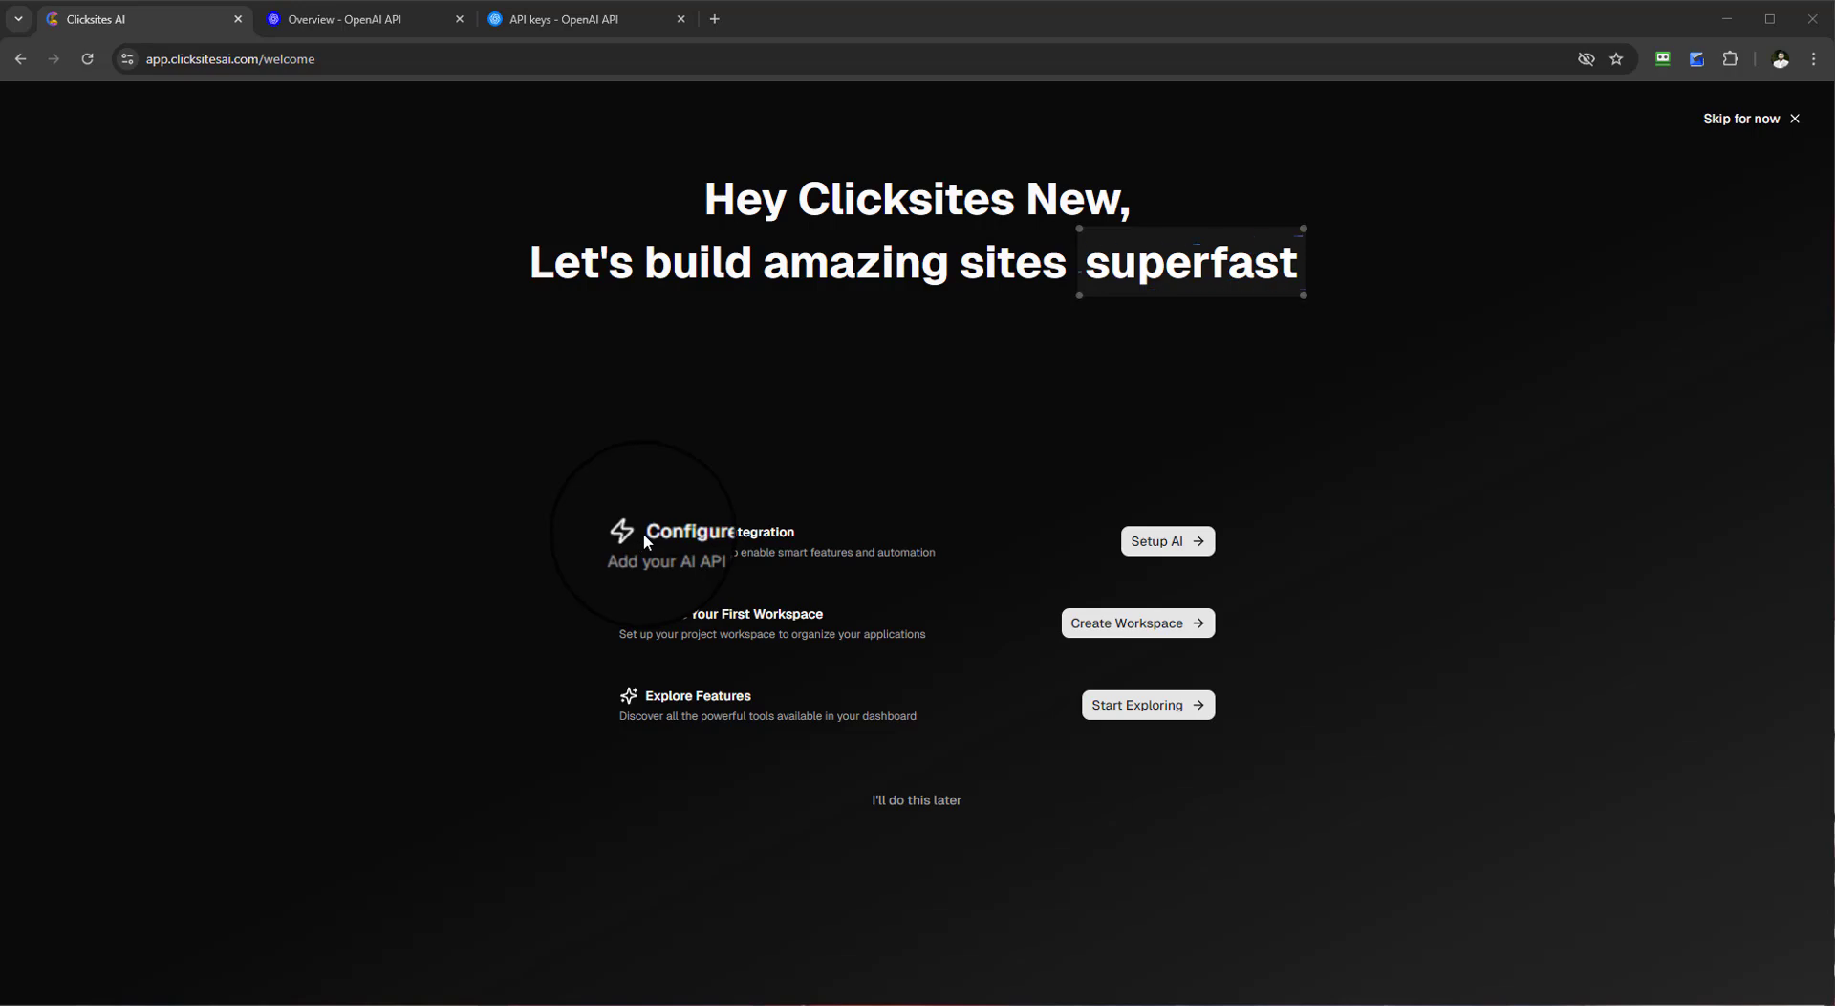
# Step: Open the AI integration setup and choose OpenAI as the AI provider
pyautogui.click(1156, 546)
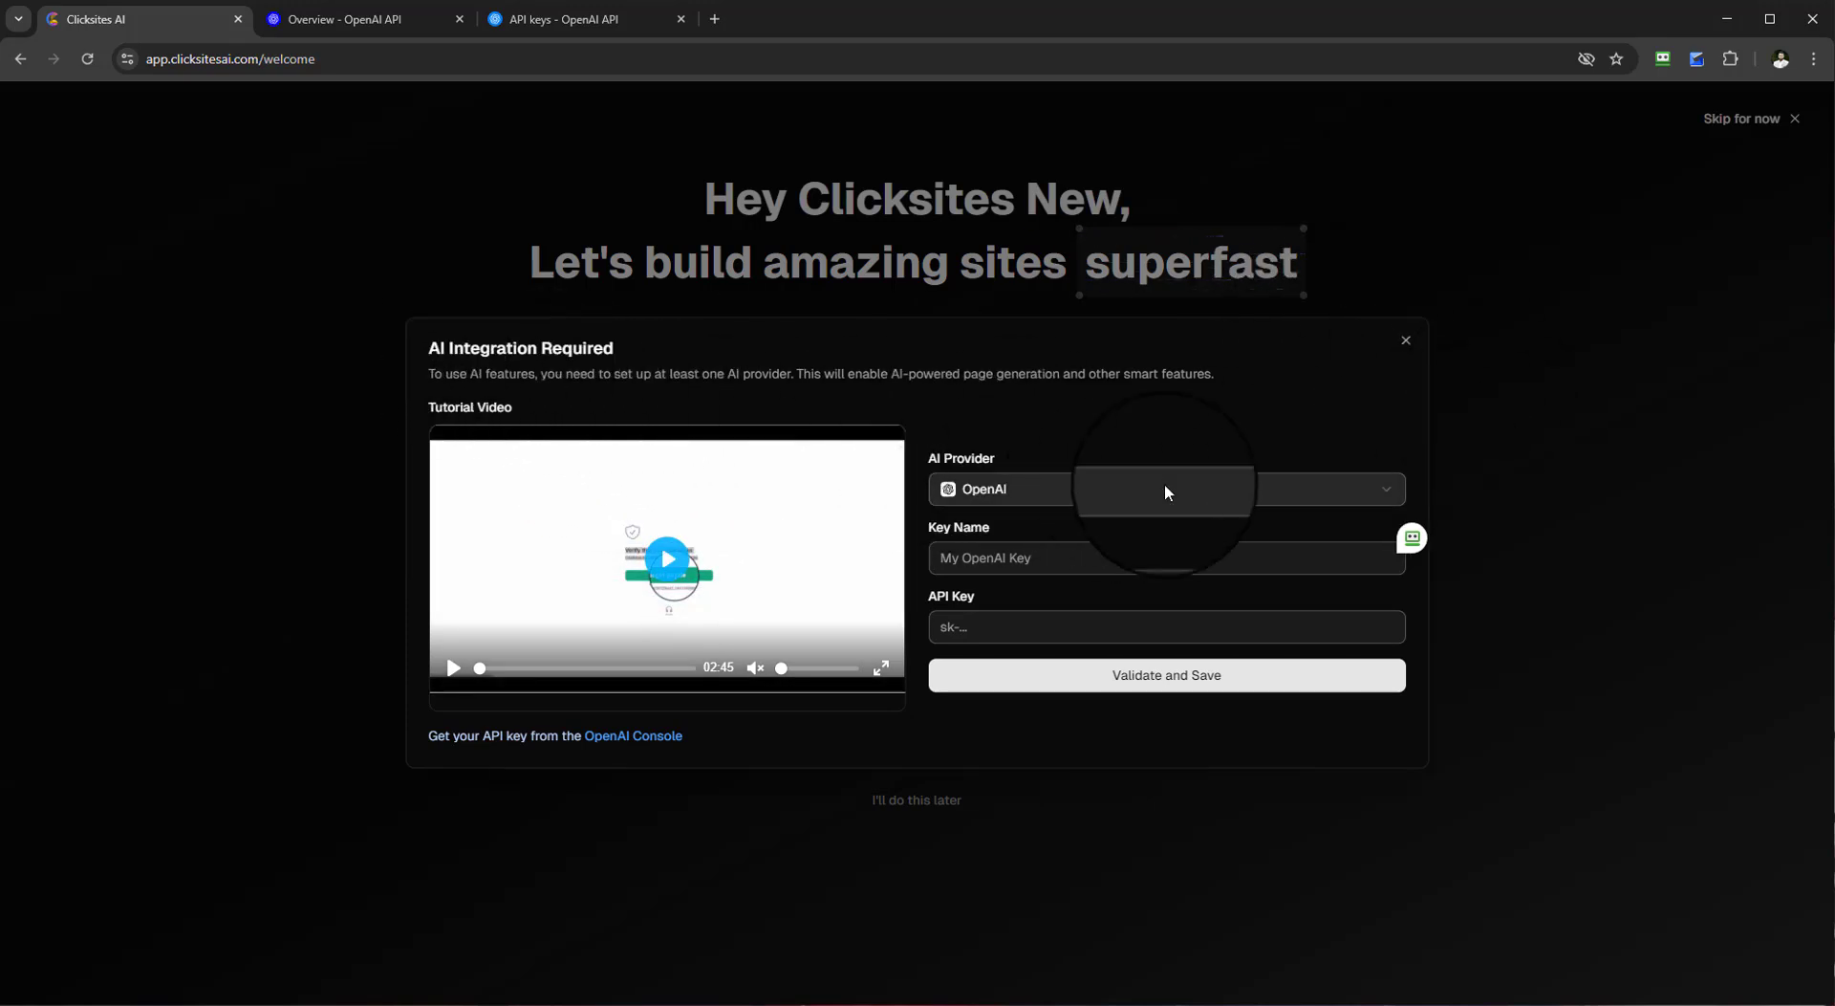
pyautogui.click(1331, 484)
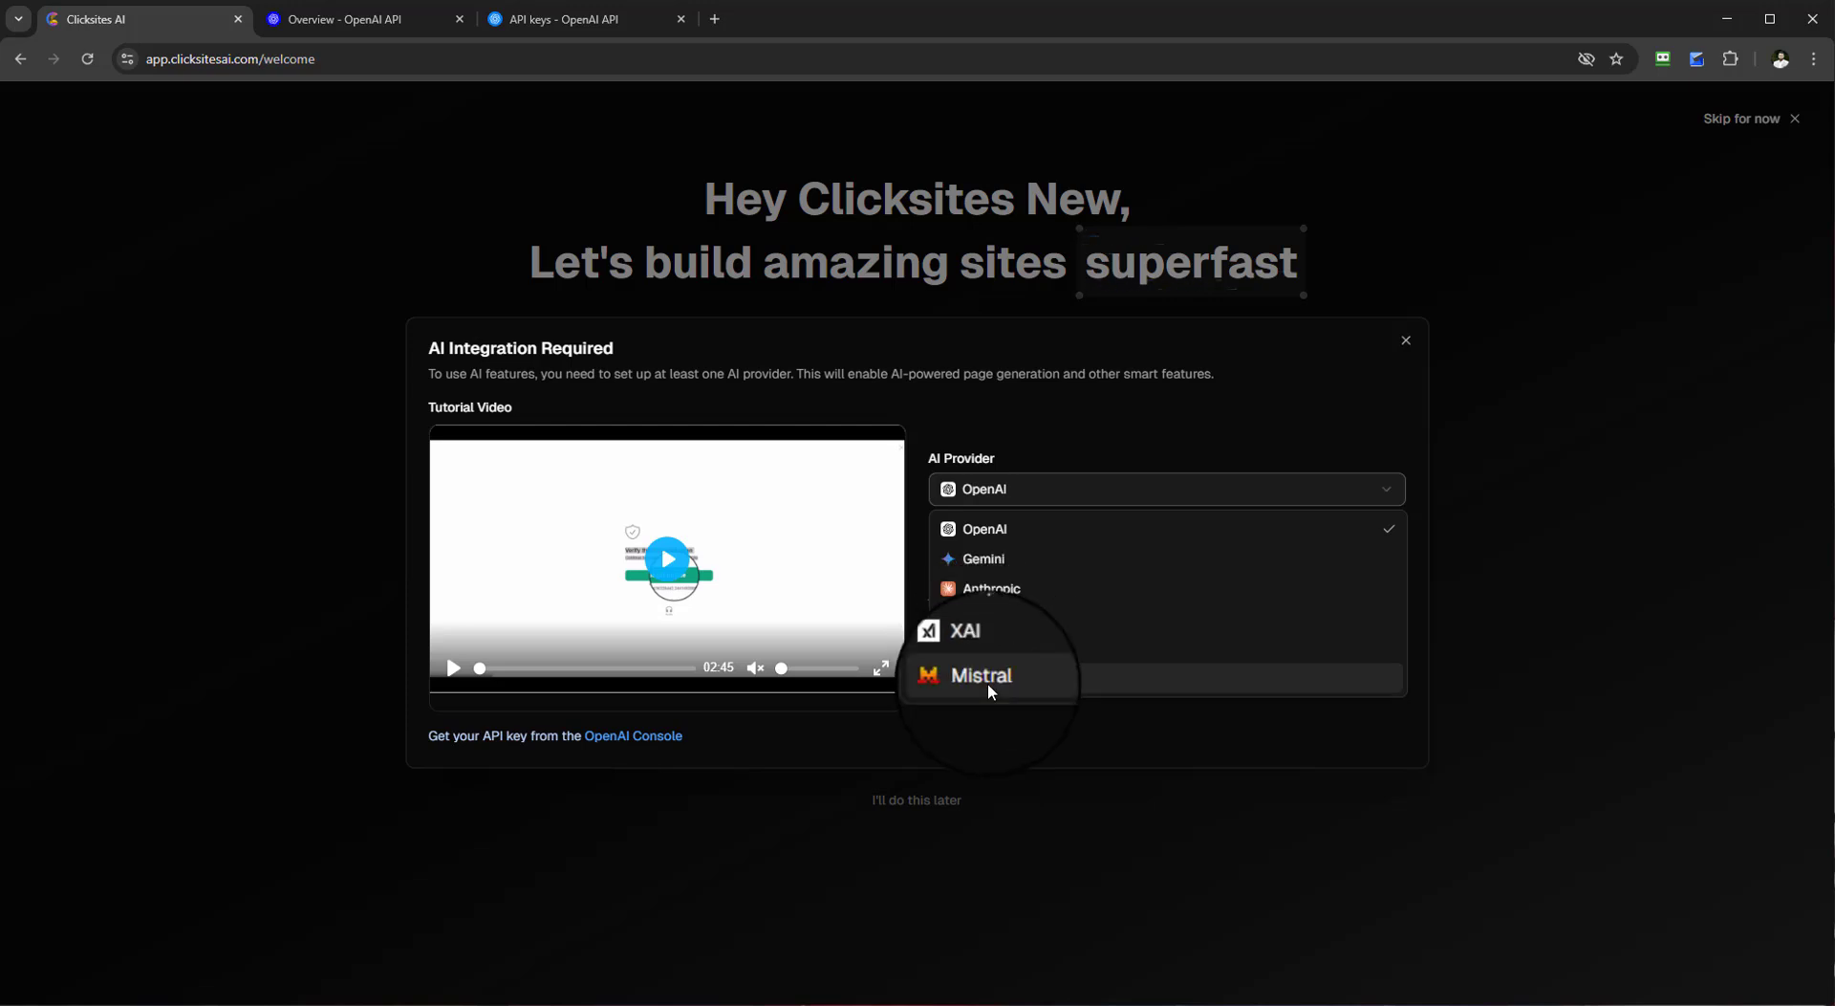
pyautogui.click(1016, 531)
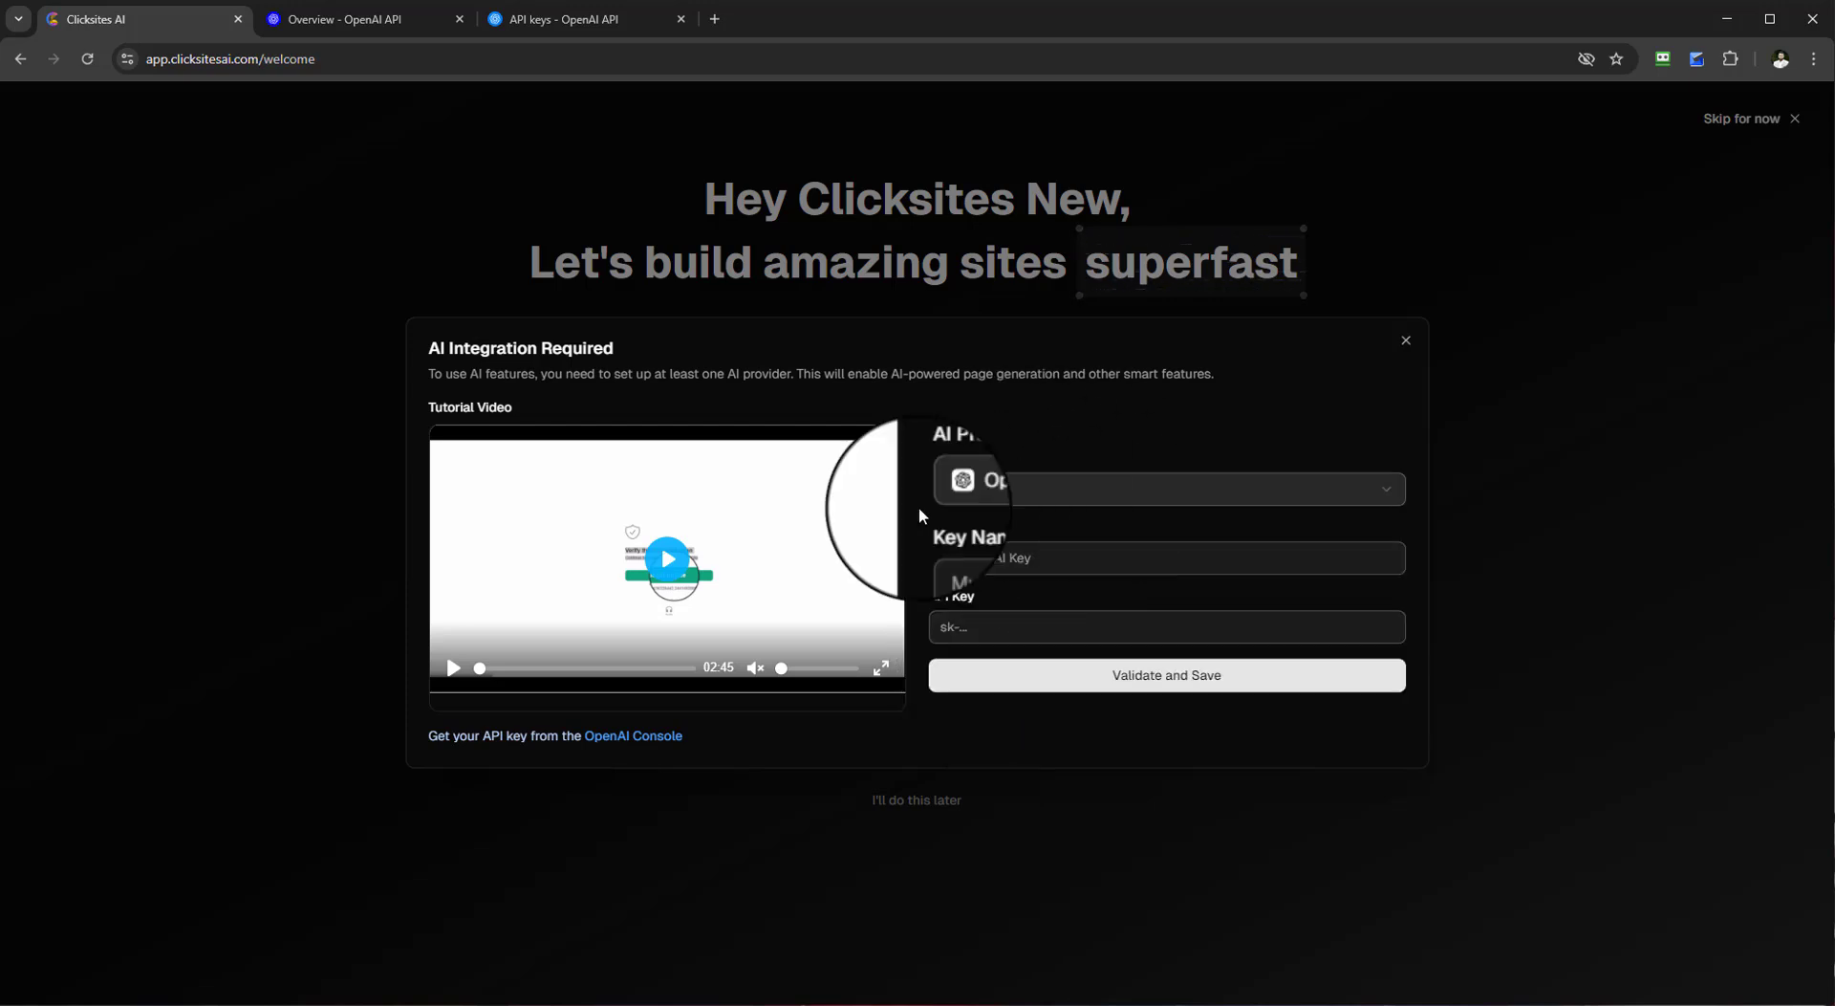
pyautogui.click(1003, 491)
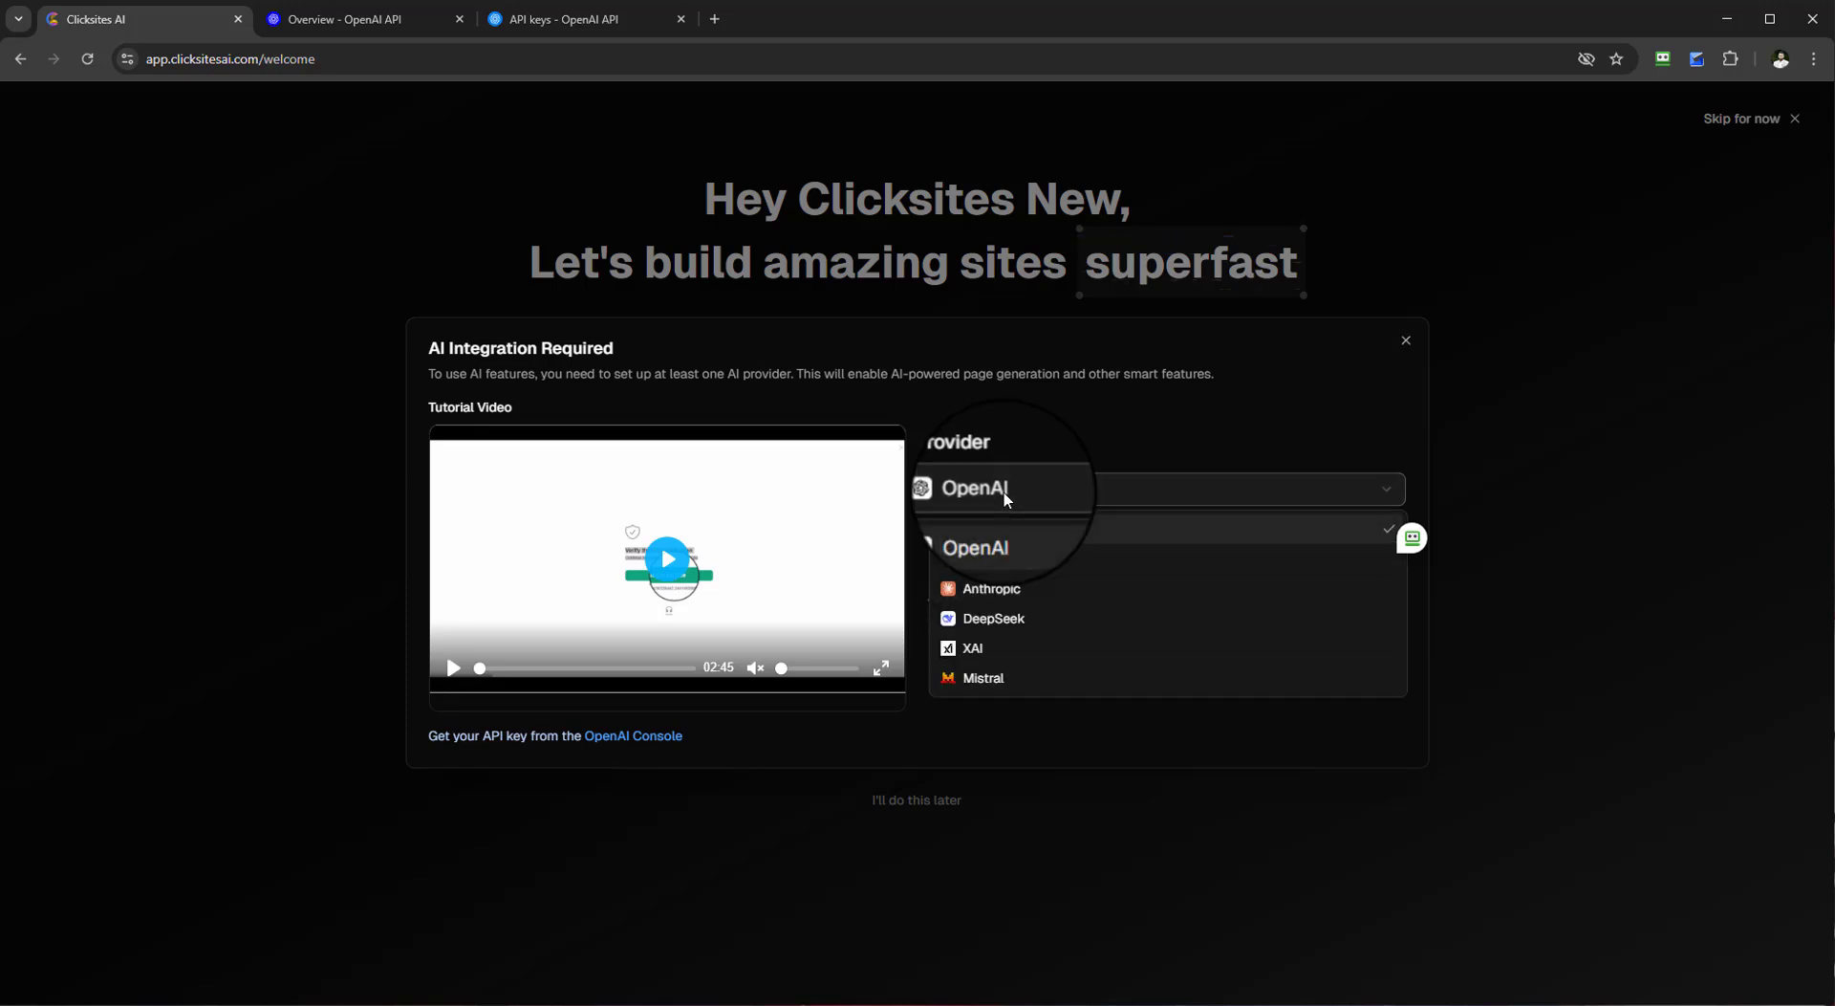
pyautogui.click(1052, 491)
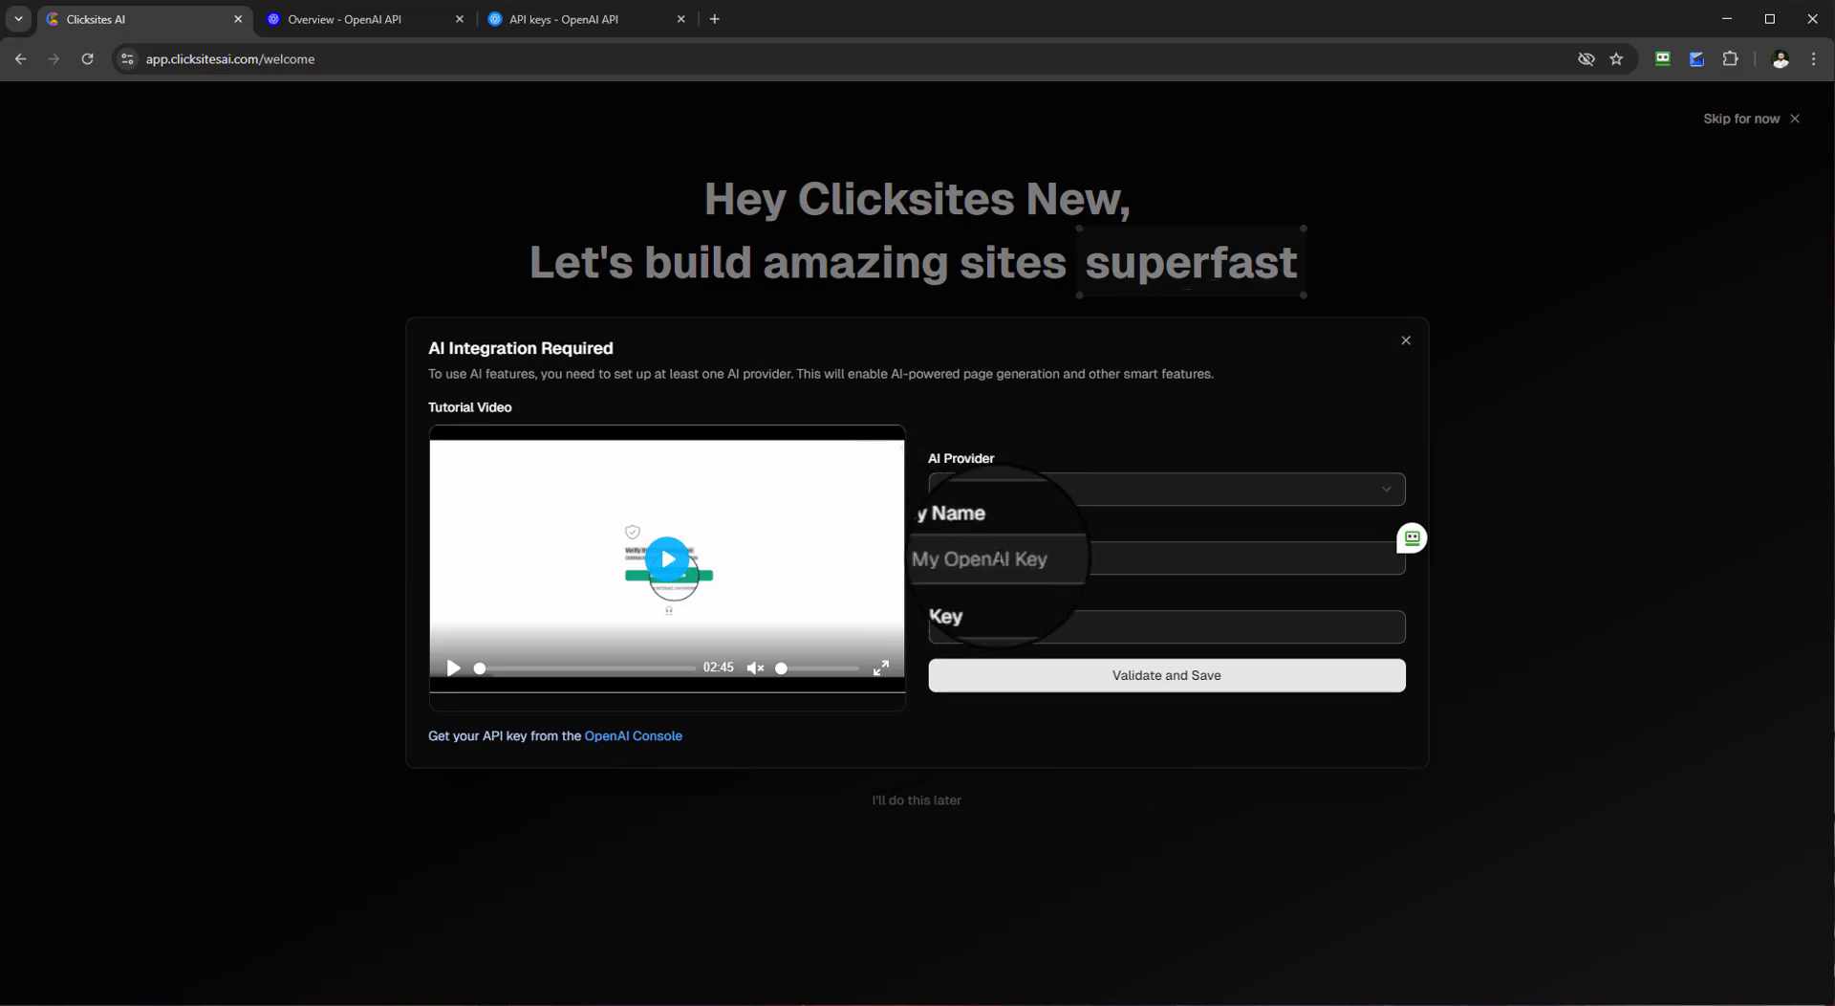
pyautogui.click(932, 598)
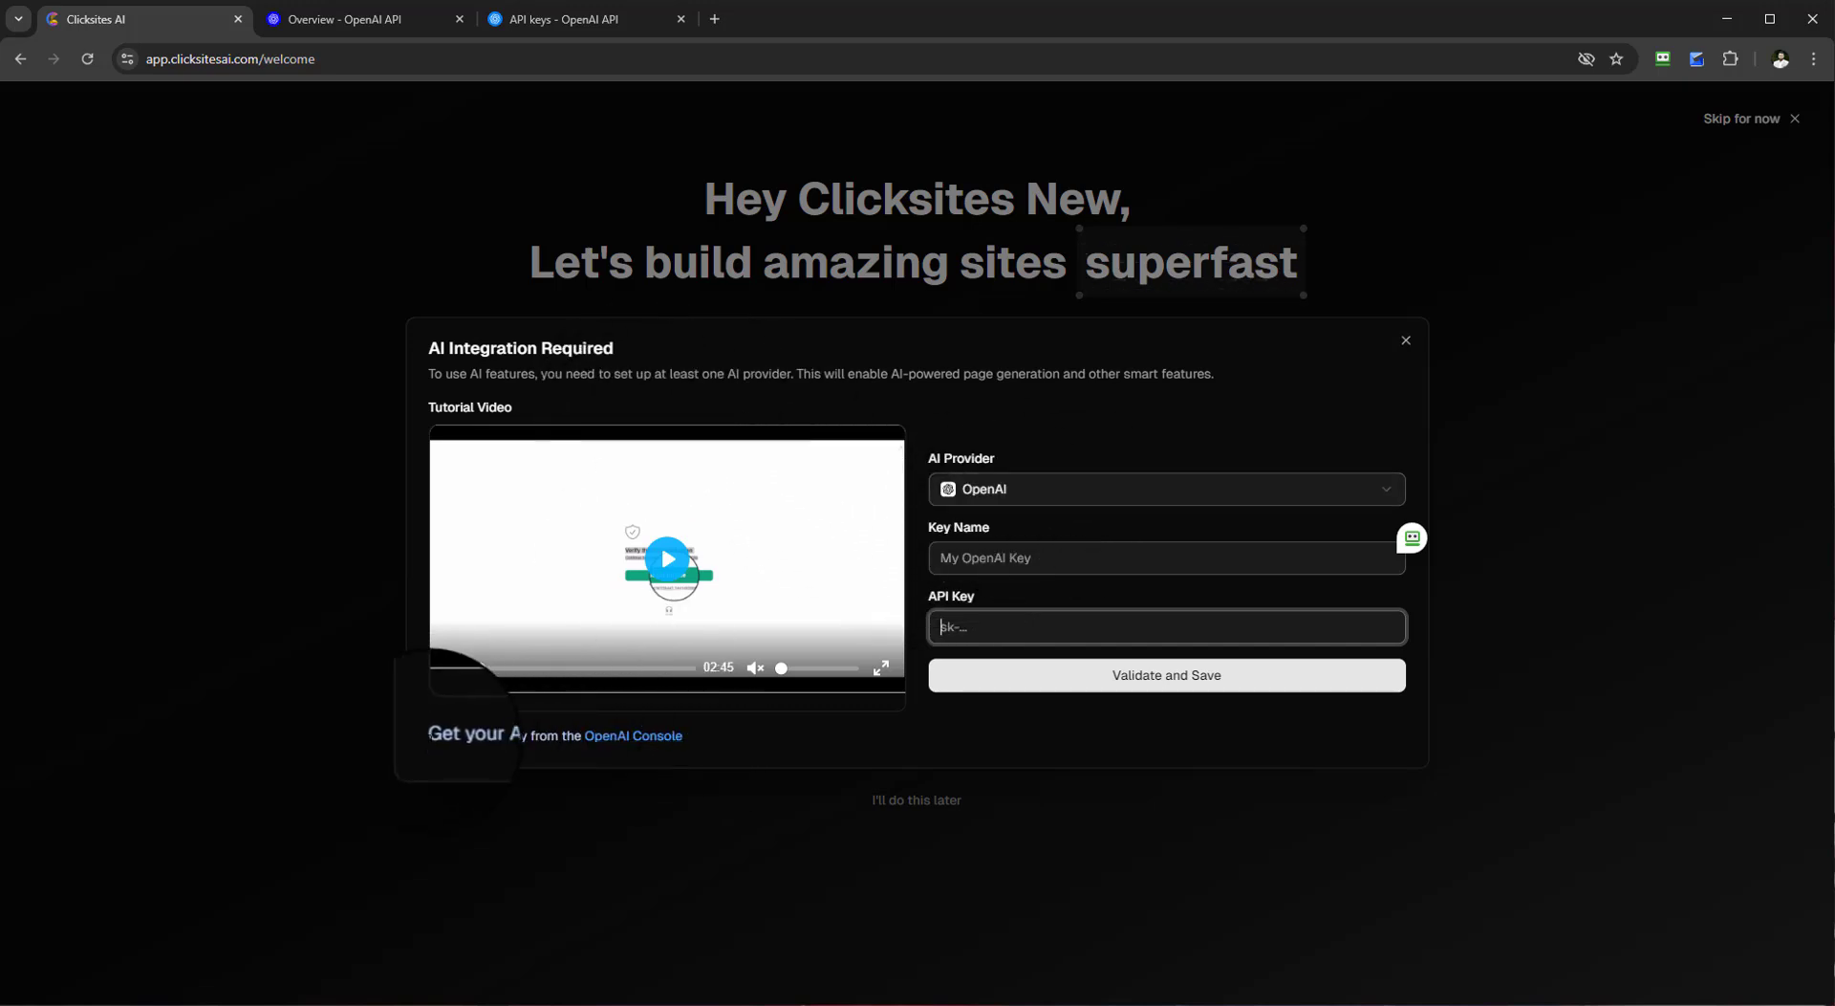
# Step: Open the OpenAI Console link in a new tab and go to its API keys page
pyautogui.moveTo(430, 737); pyautogui.dragTo(681, 752)
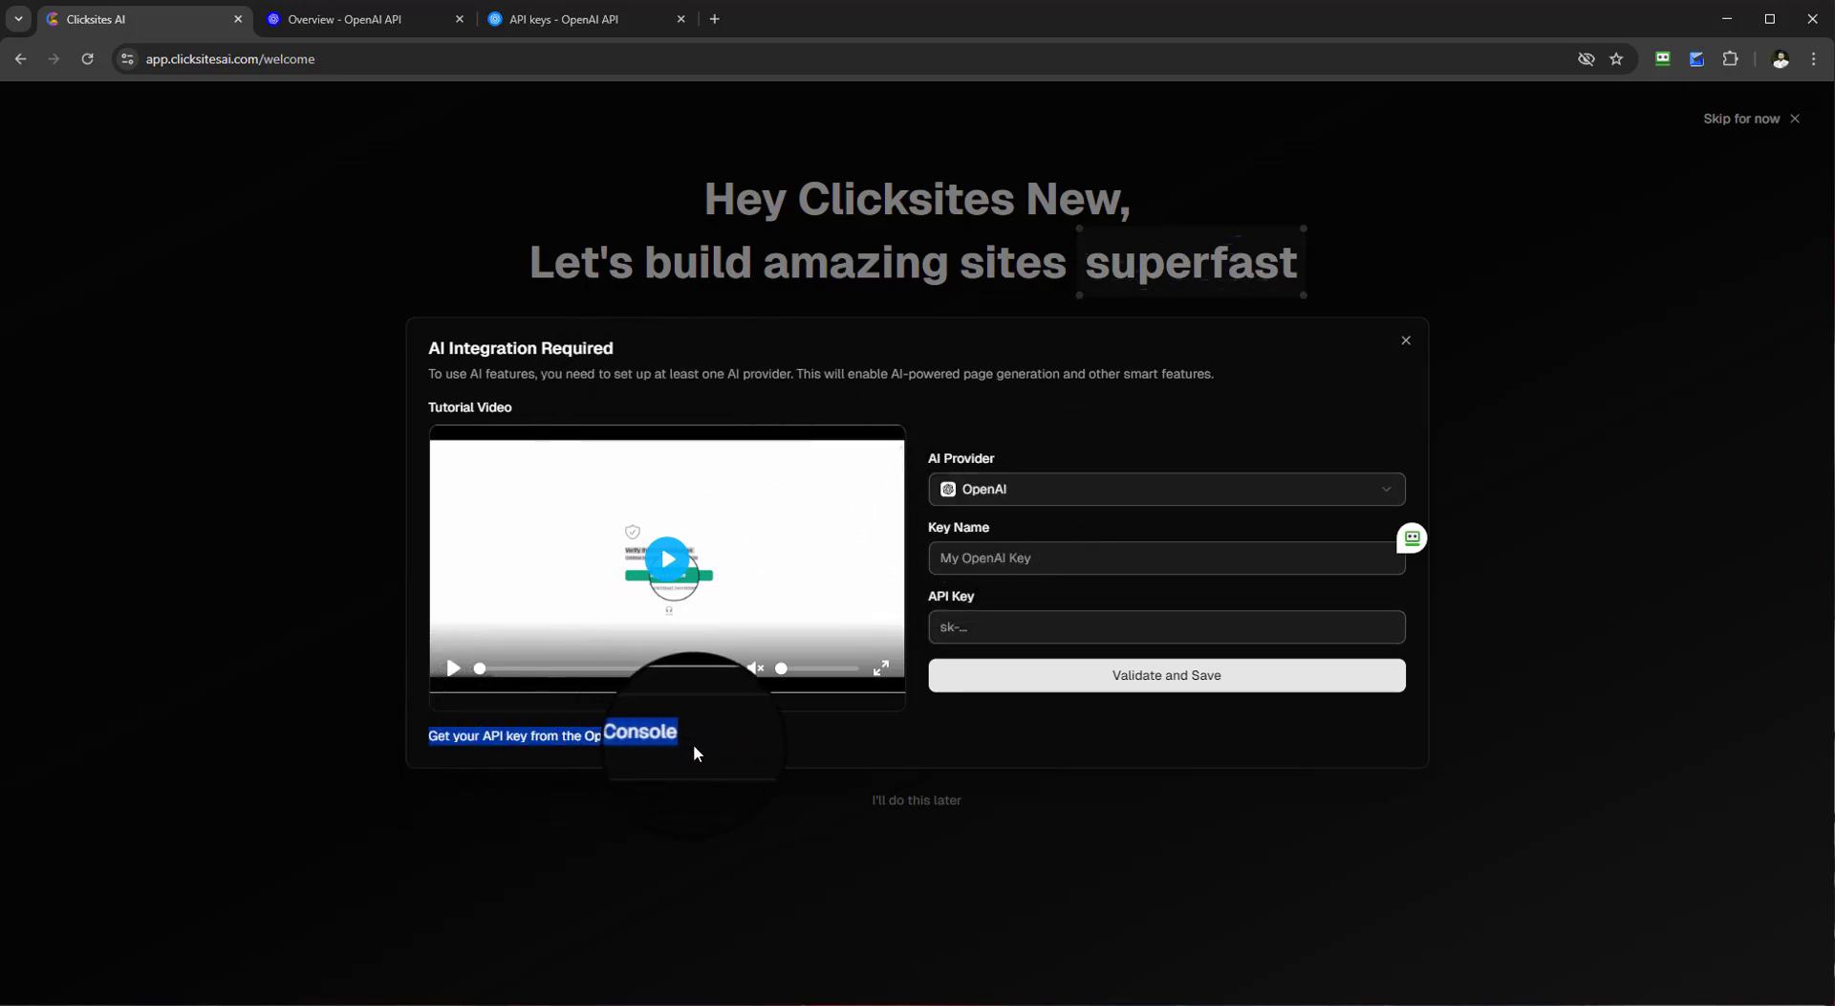
pyautogui.click(409, 743)
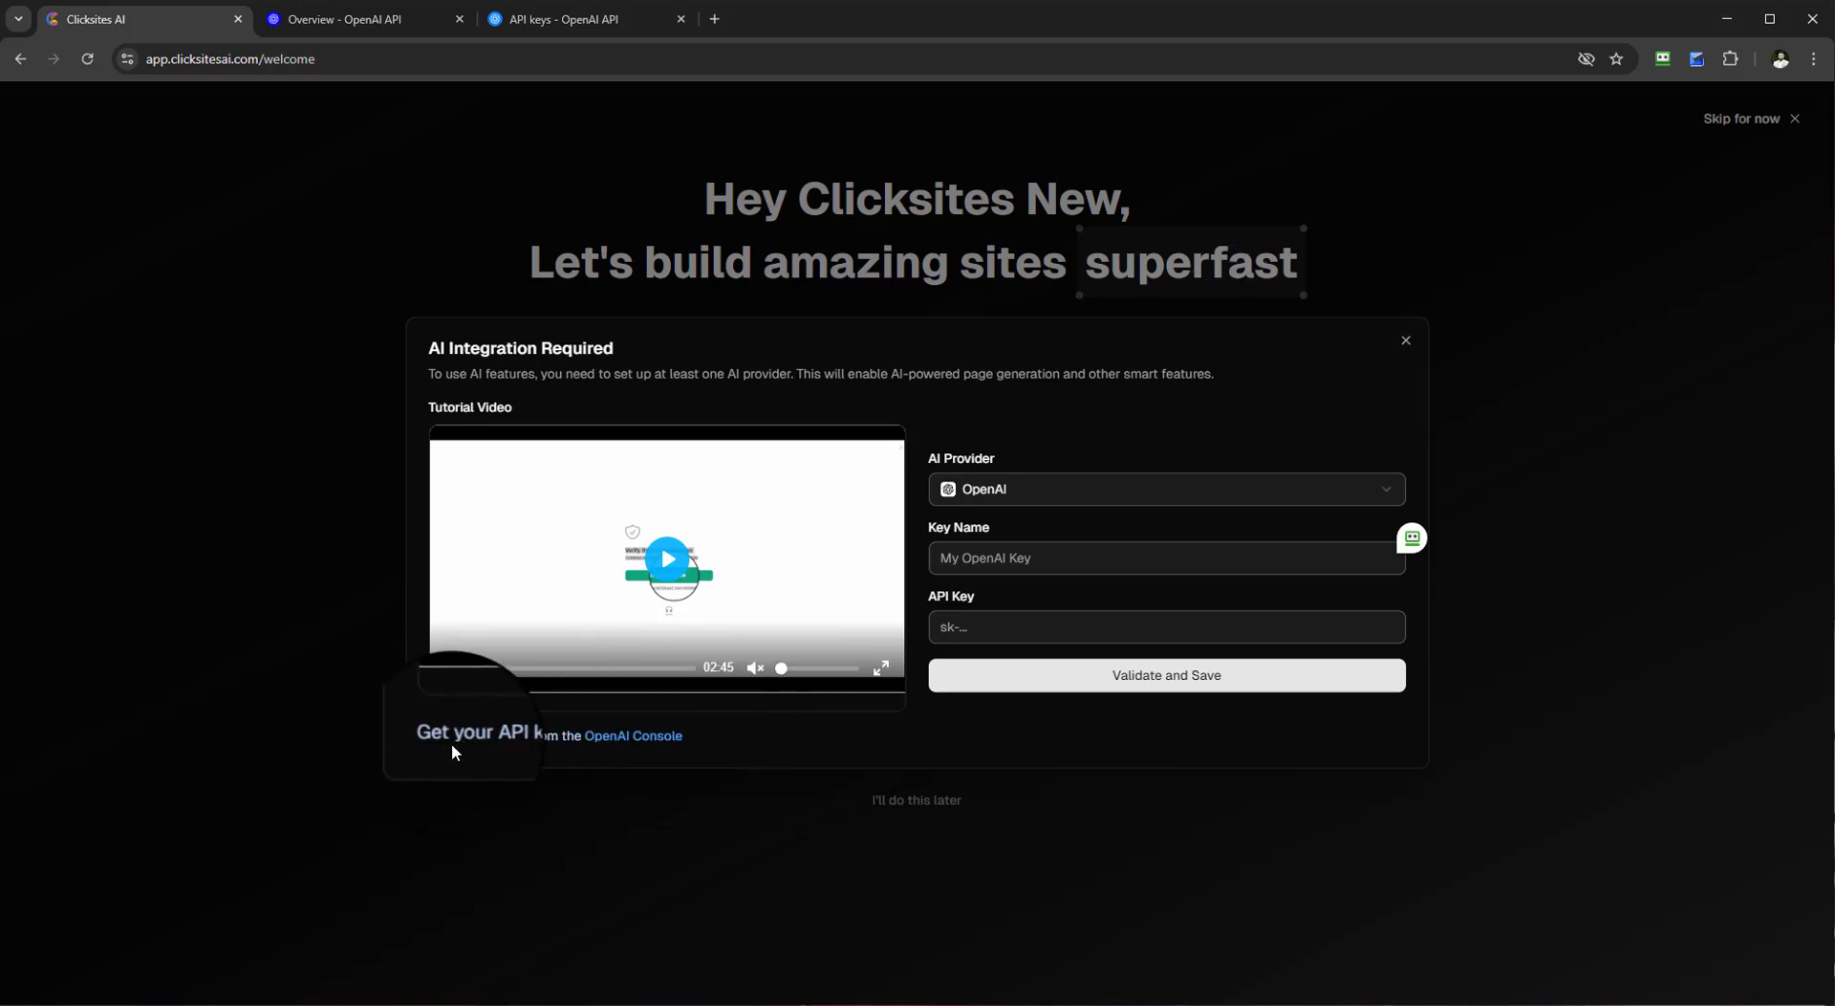
pyautogui.rightClick(624, 738)
pyautogui.click(708, 438)
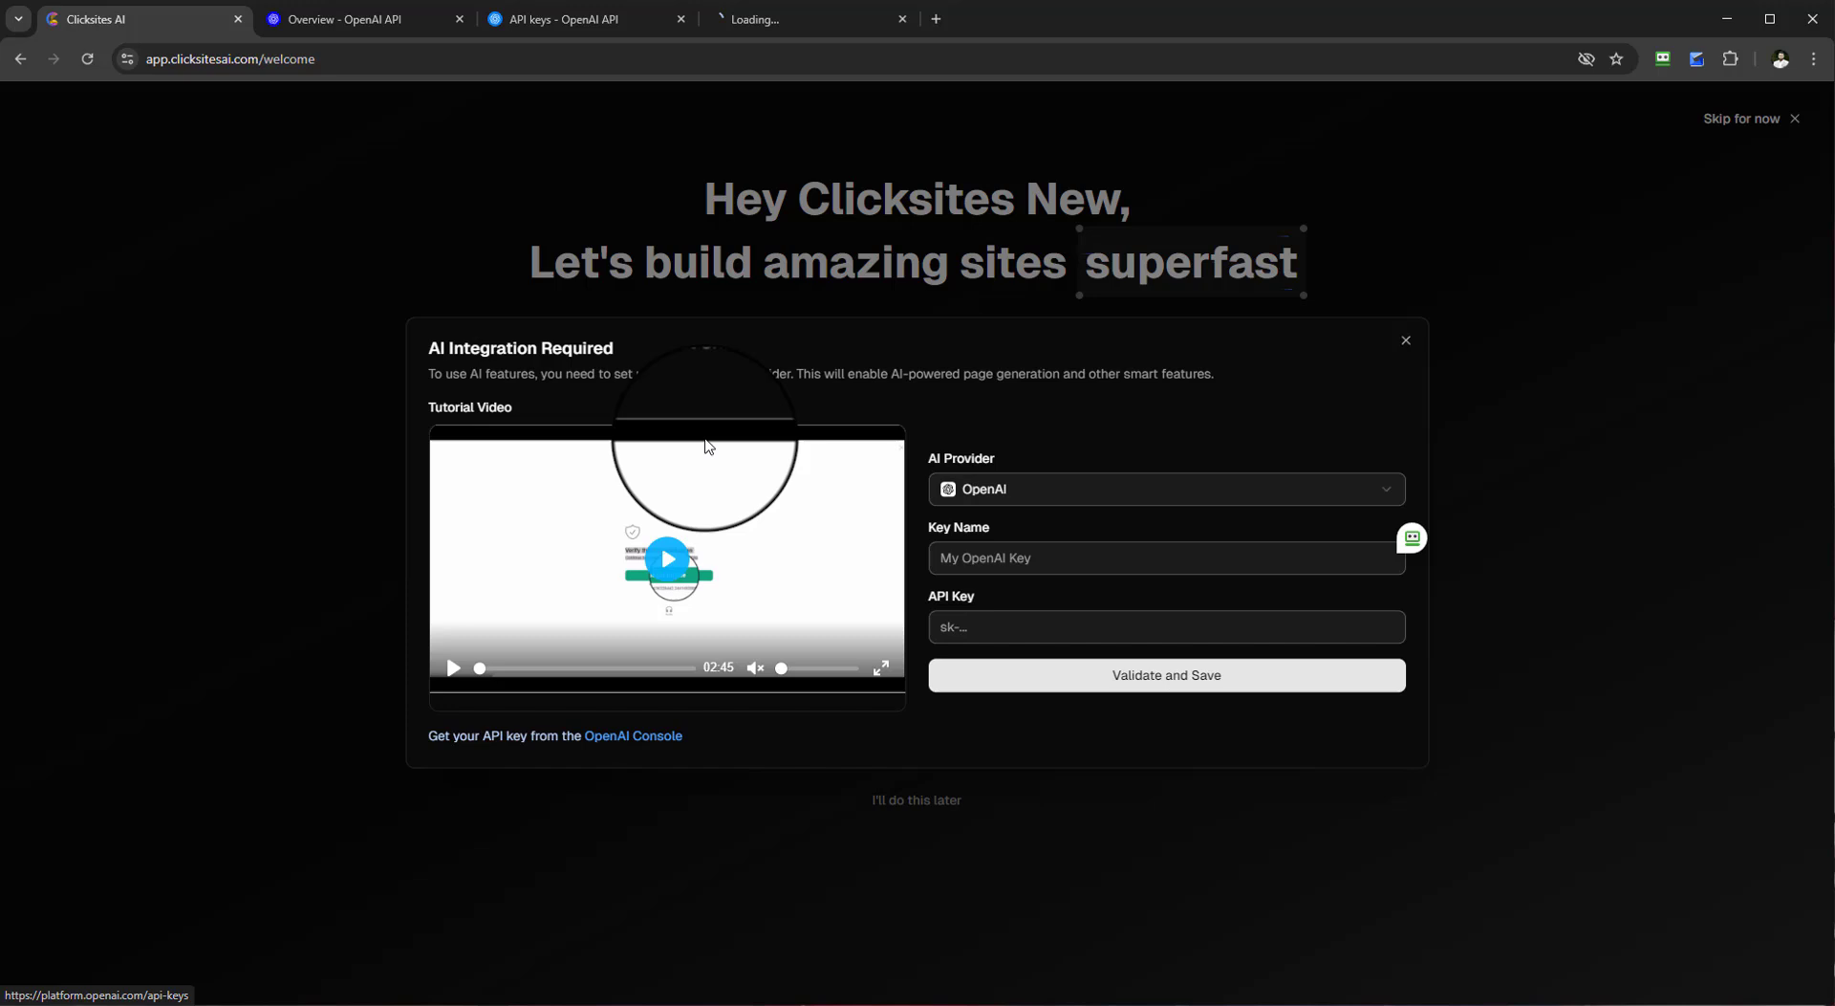
pyautogui.click(779, 23)
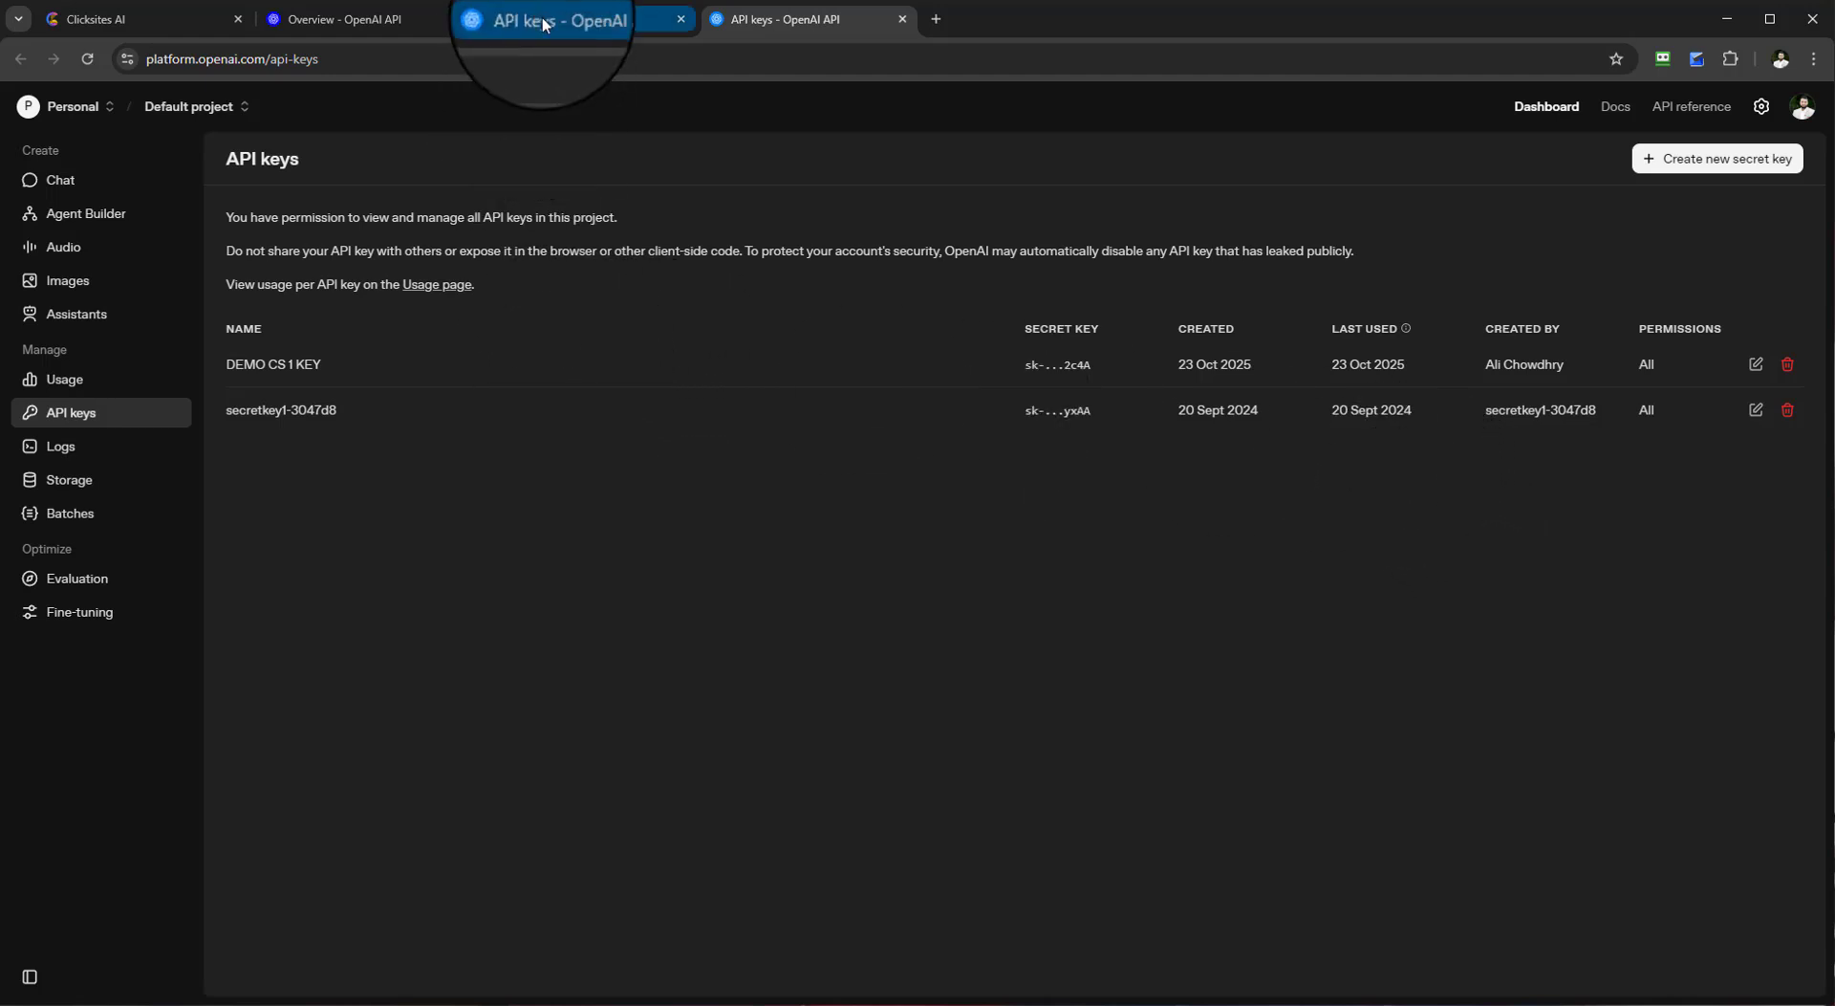
pyautogui.click(591, 23)
pyautogui.click(772, 19)
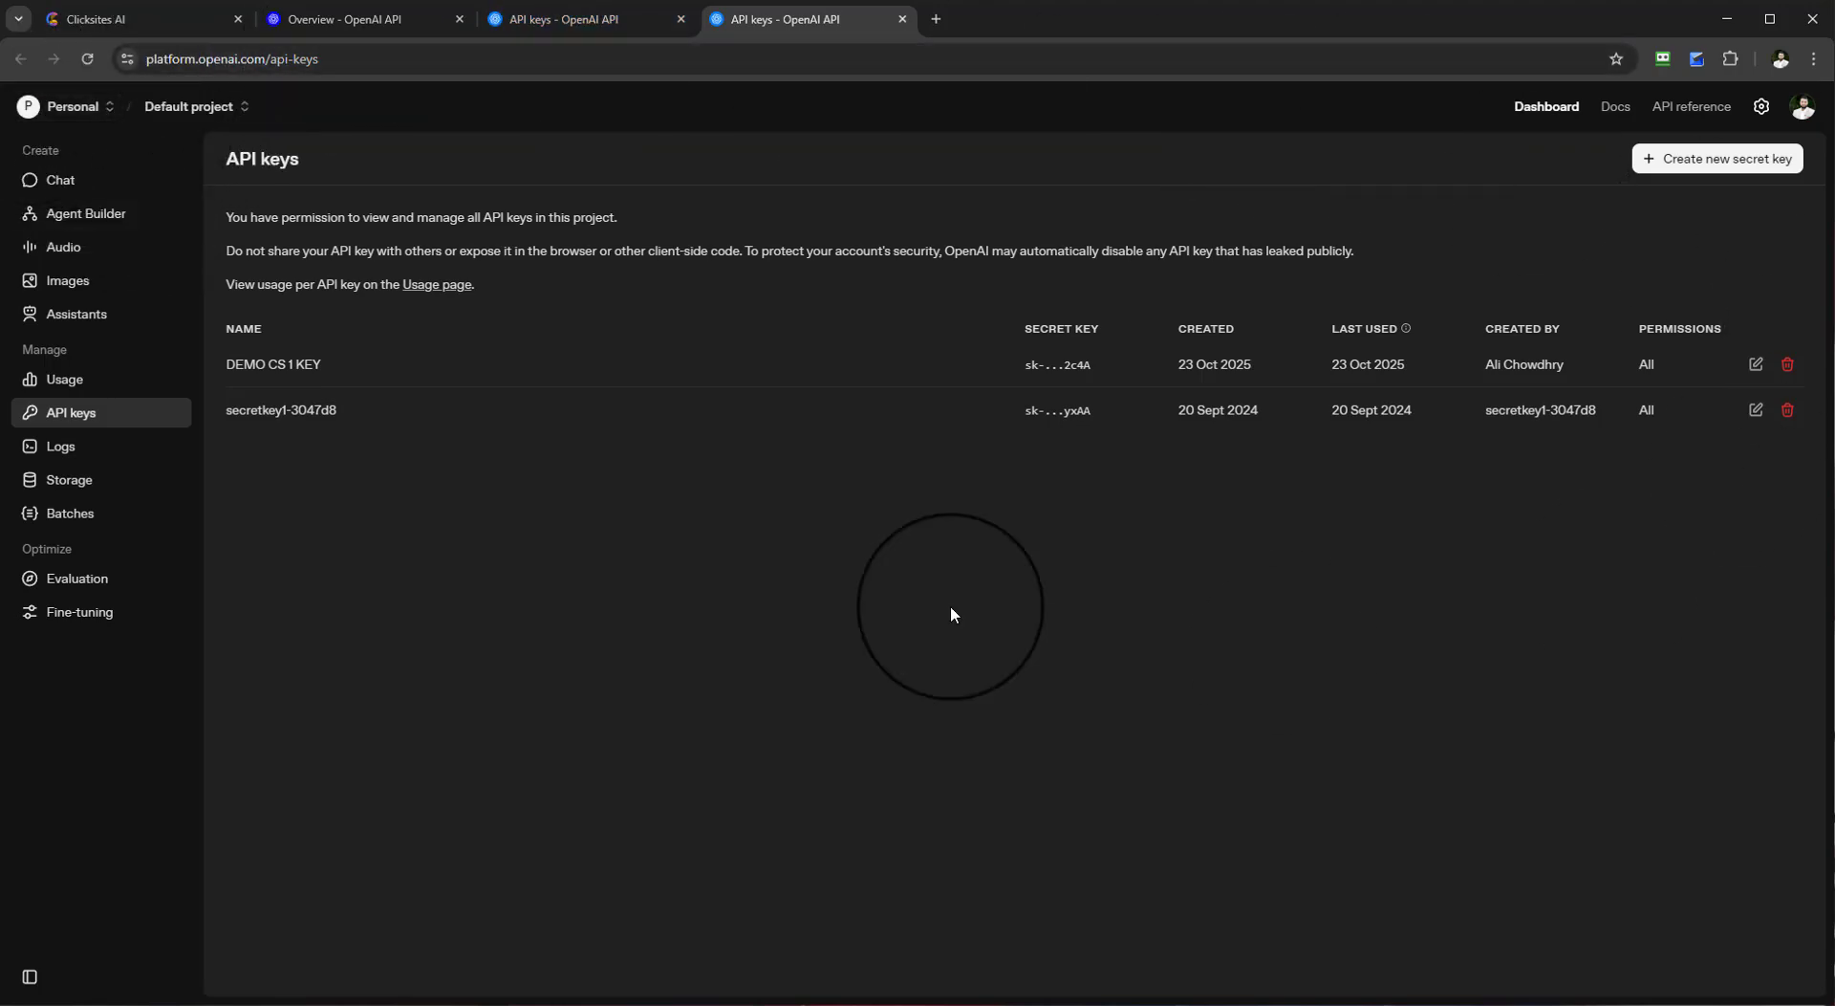
# Step: Return to the Clicksites setup dialog and reopen the OpenAI Console link in another new tab
pyautogui.click(139, 21)
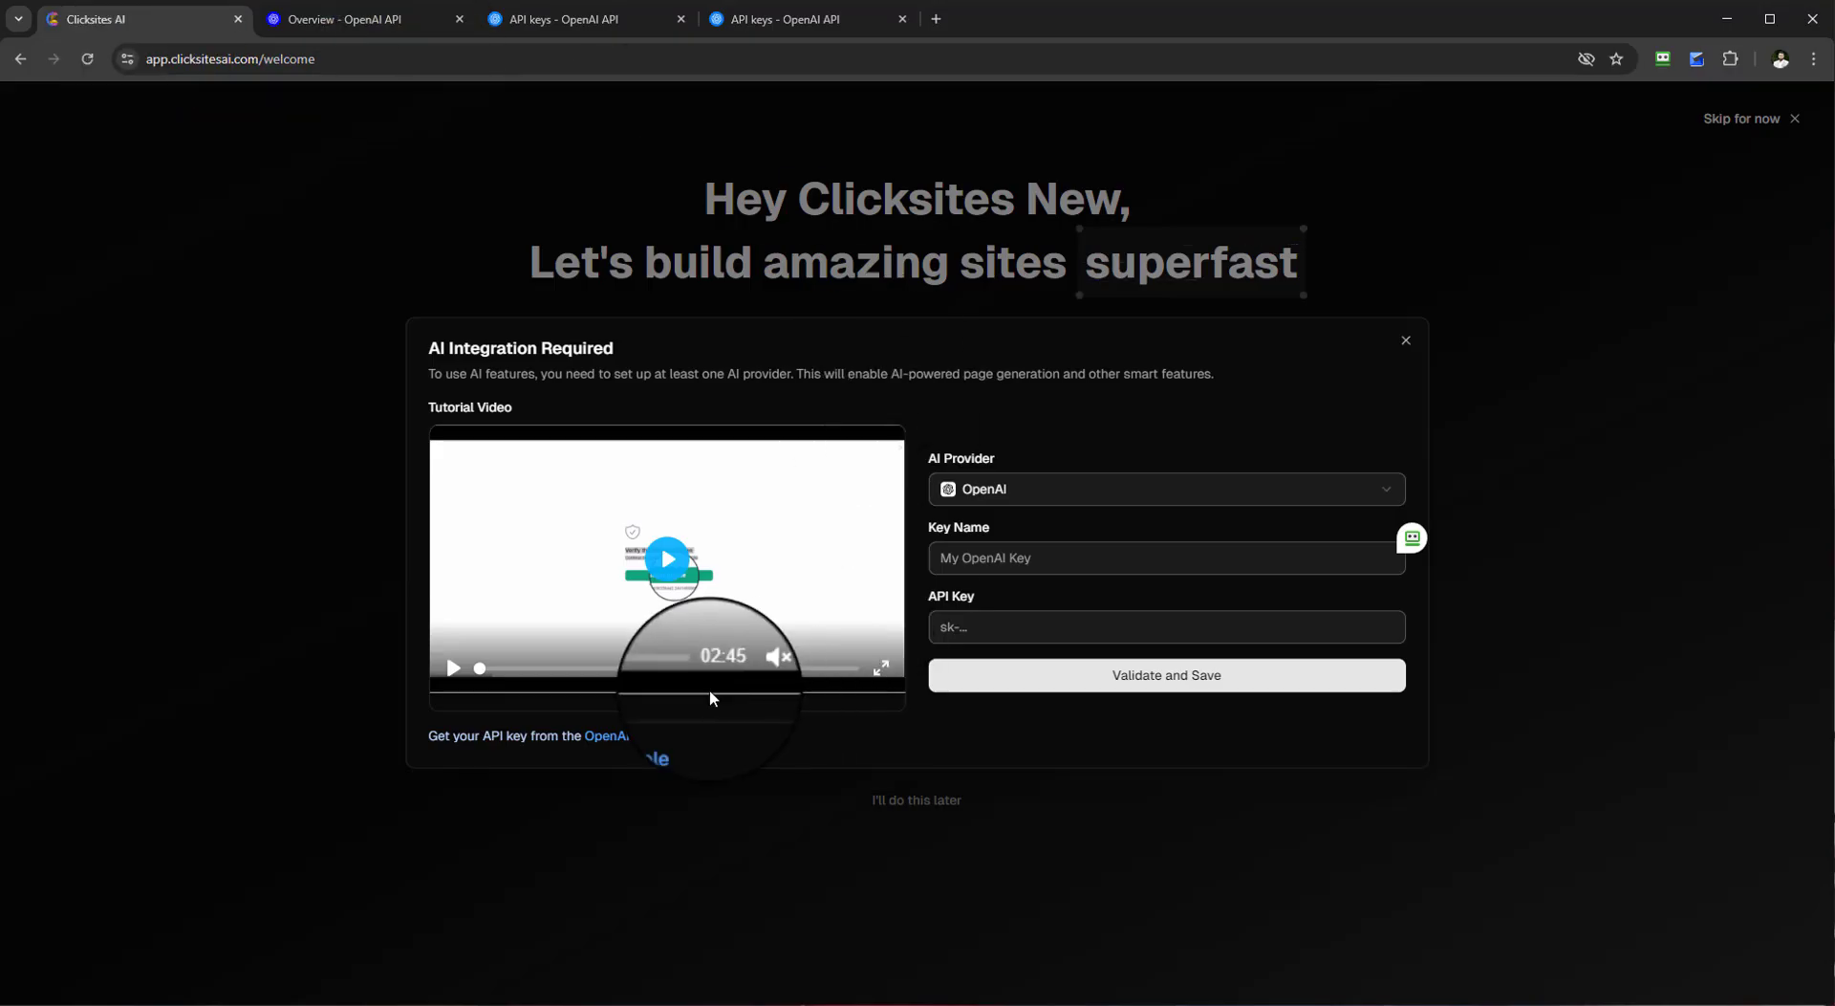
pyautogui.rightClick(656, 736)
pyautogui.click(783, 432)
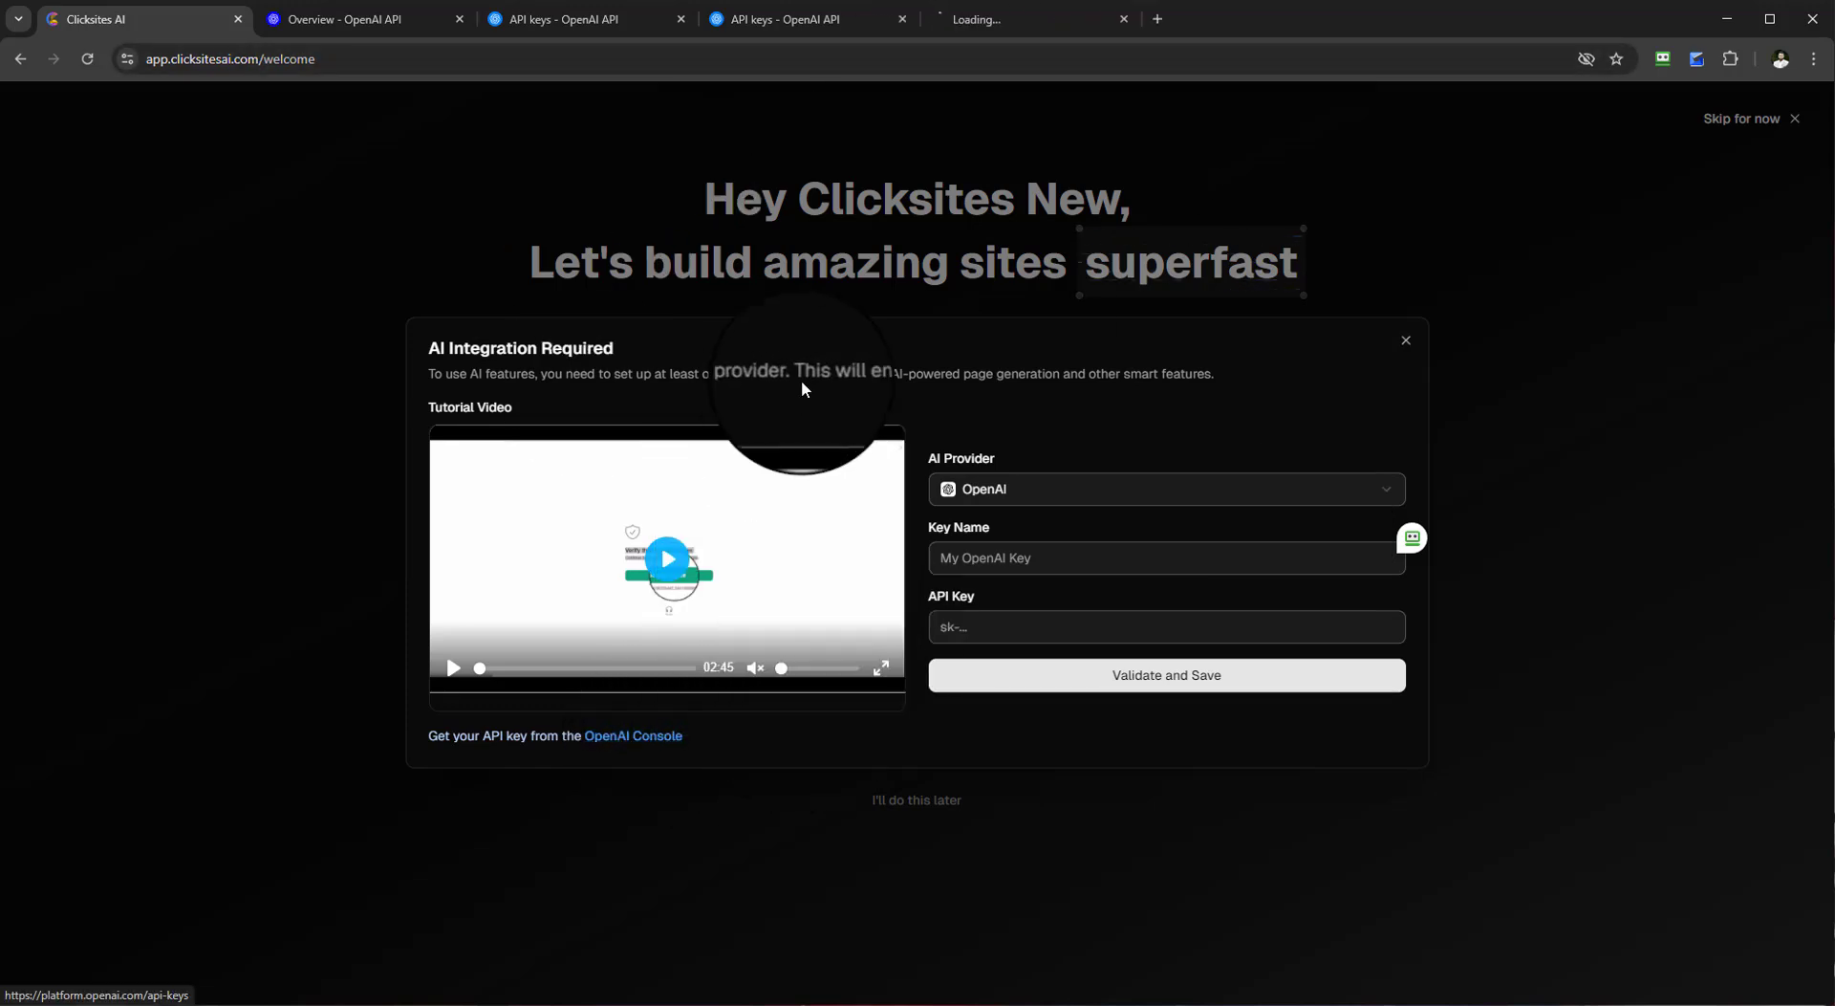
pyautogui.click(979, 23)
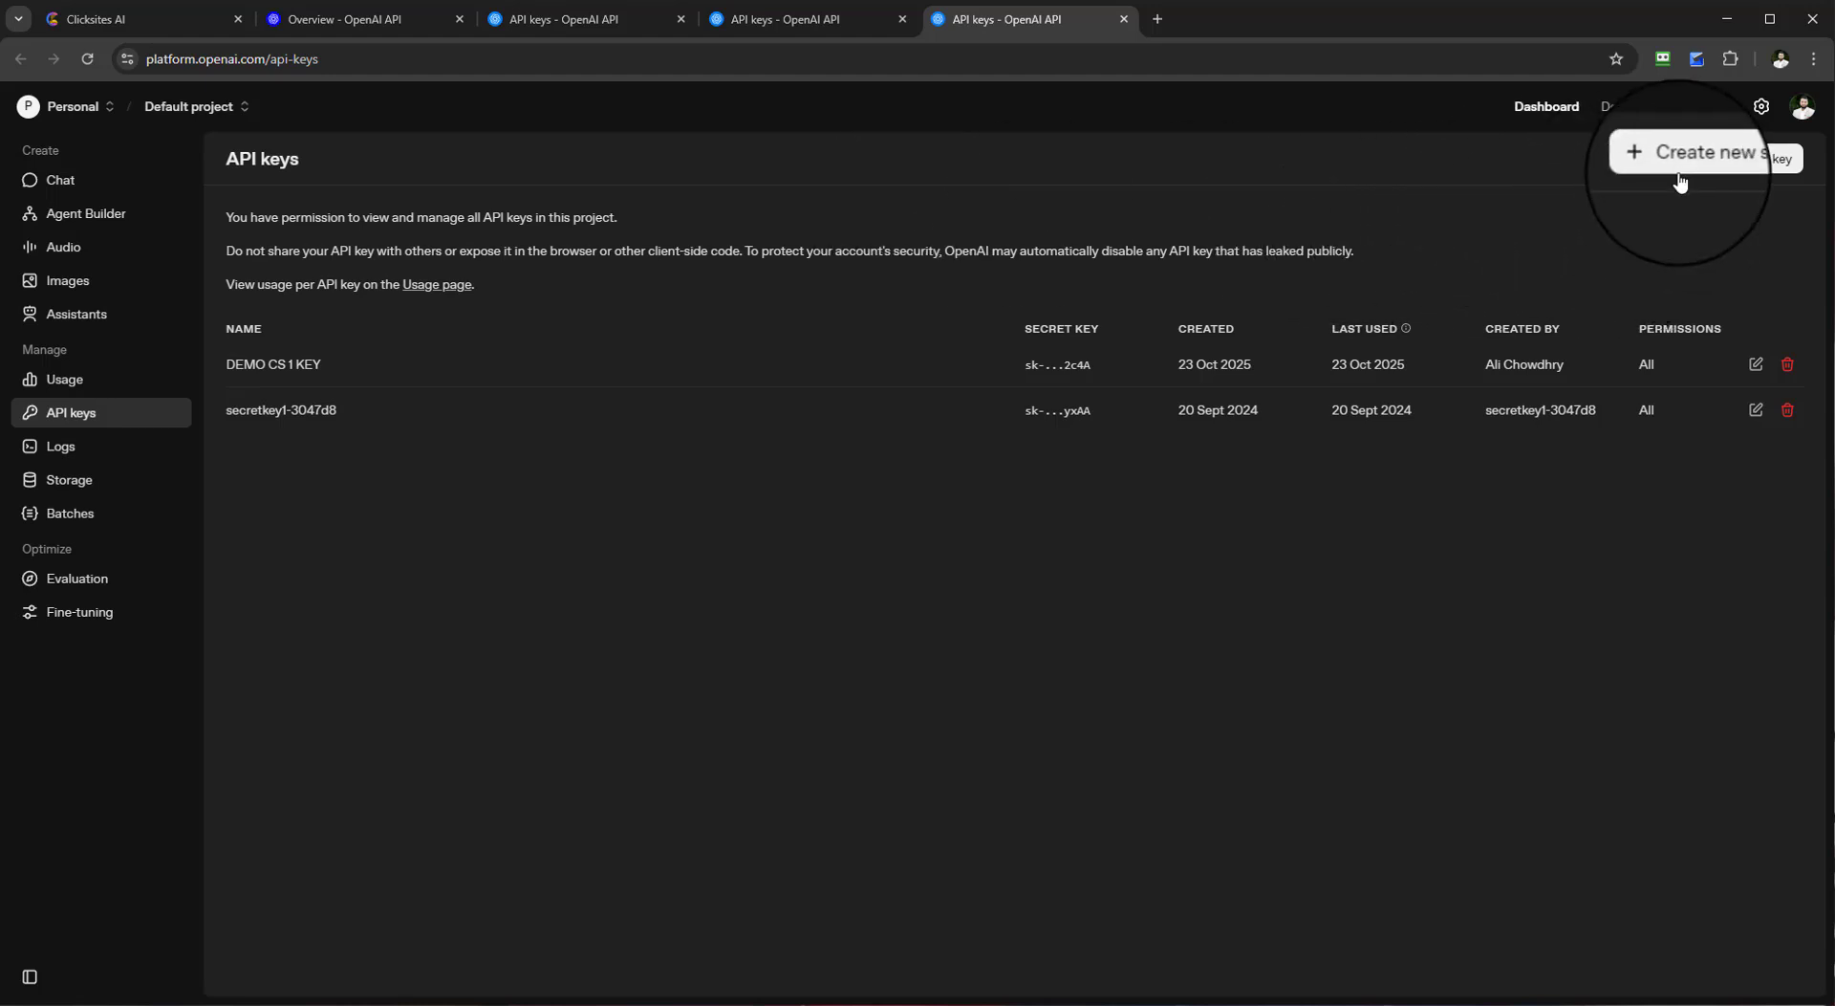
# Step: Create a new OpenAI secret key named "demo 1 test" in the default project with all permissions
pyautogui.click(1746, 168)
pyautogui.click(813, 522)
pyautogui.write('demo')
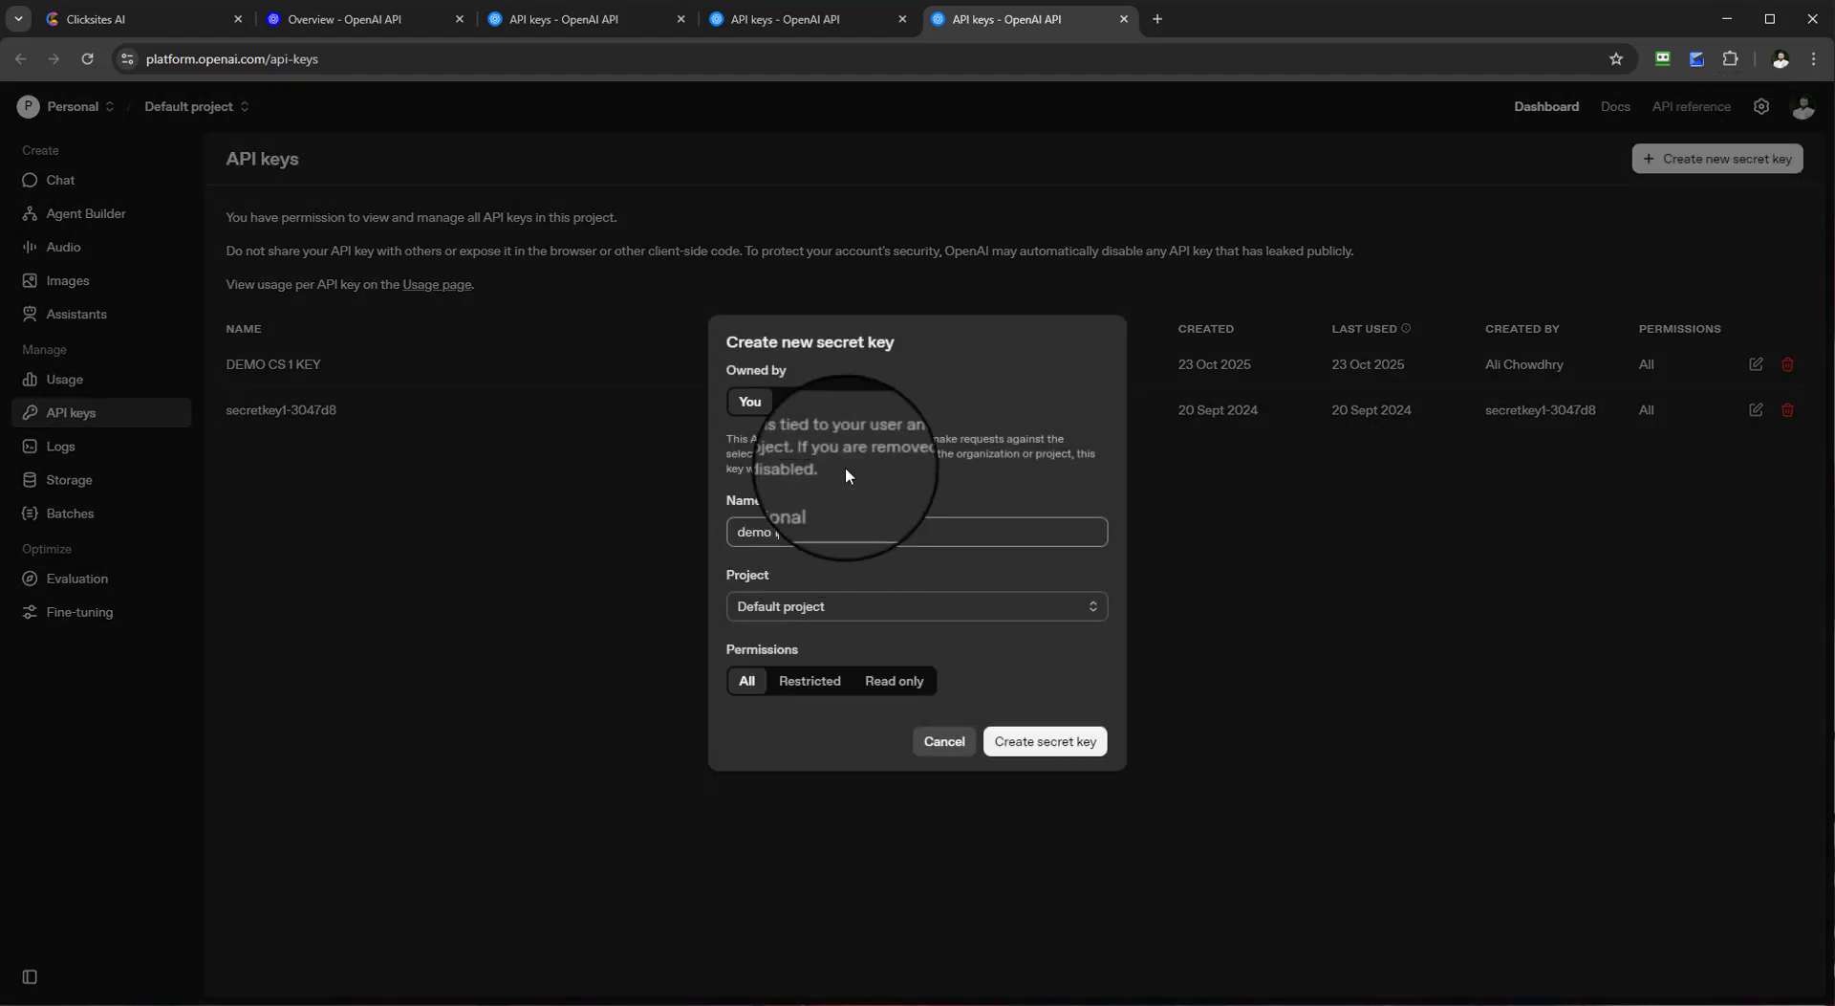
pyautogui.write(' 1 test')
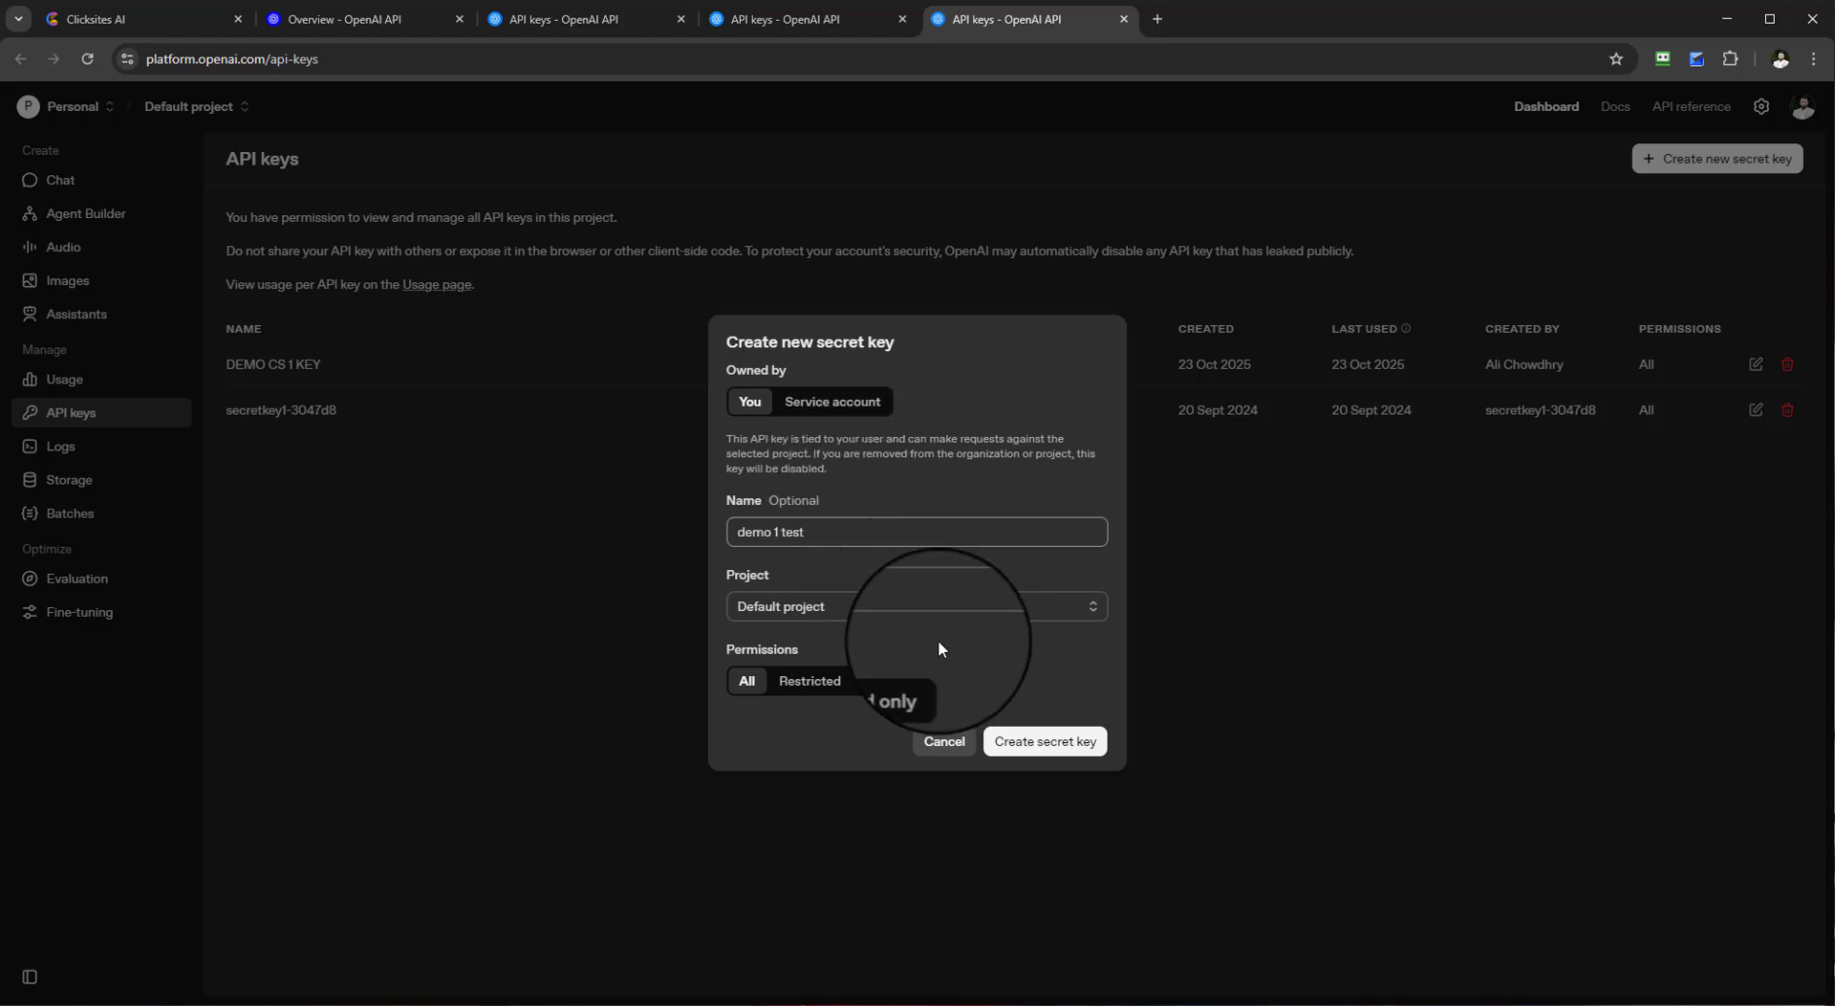
pyautogui.click(1047, 743)
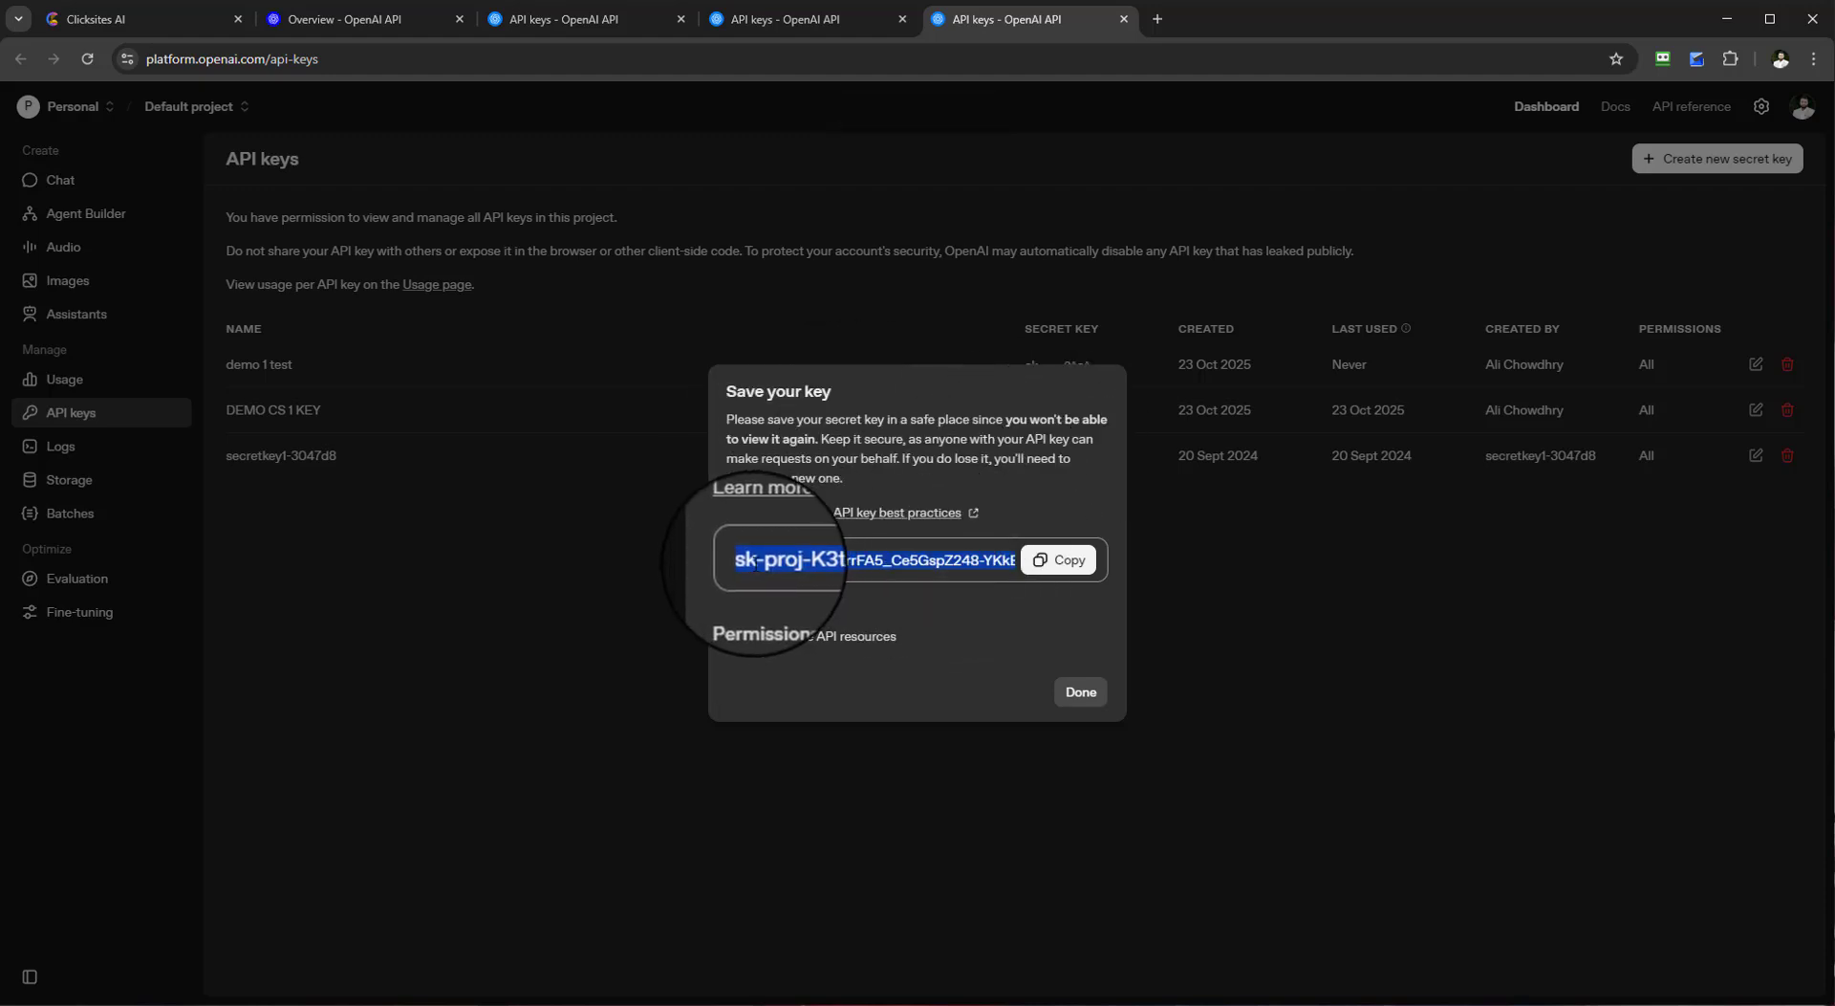
# Step: Copy the generated secret key and paste it into the API Key field of the Clicksites AI integration dialog
pyautogui.moveTo(763, 561); pyautogui.dragTo(745, 562)
pyautogui.click(1058, 559)
pyautogui.click(96, 19)
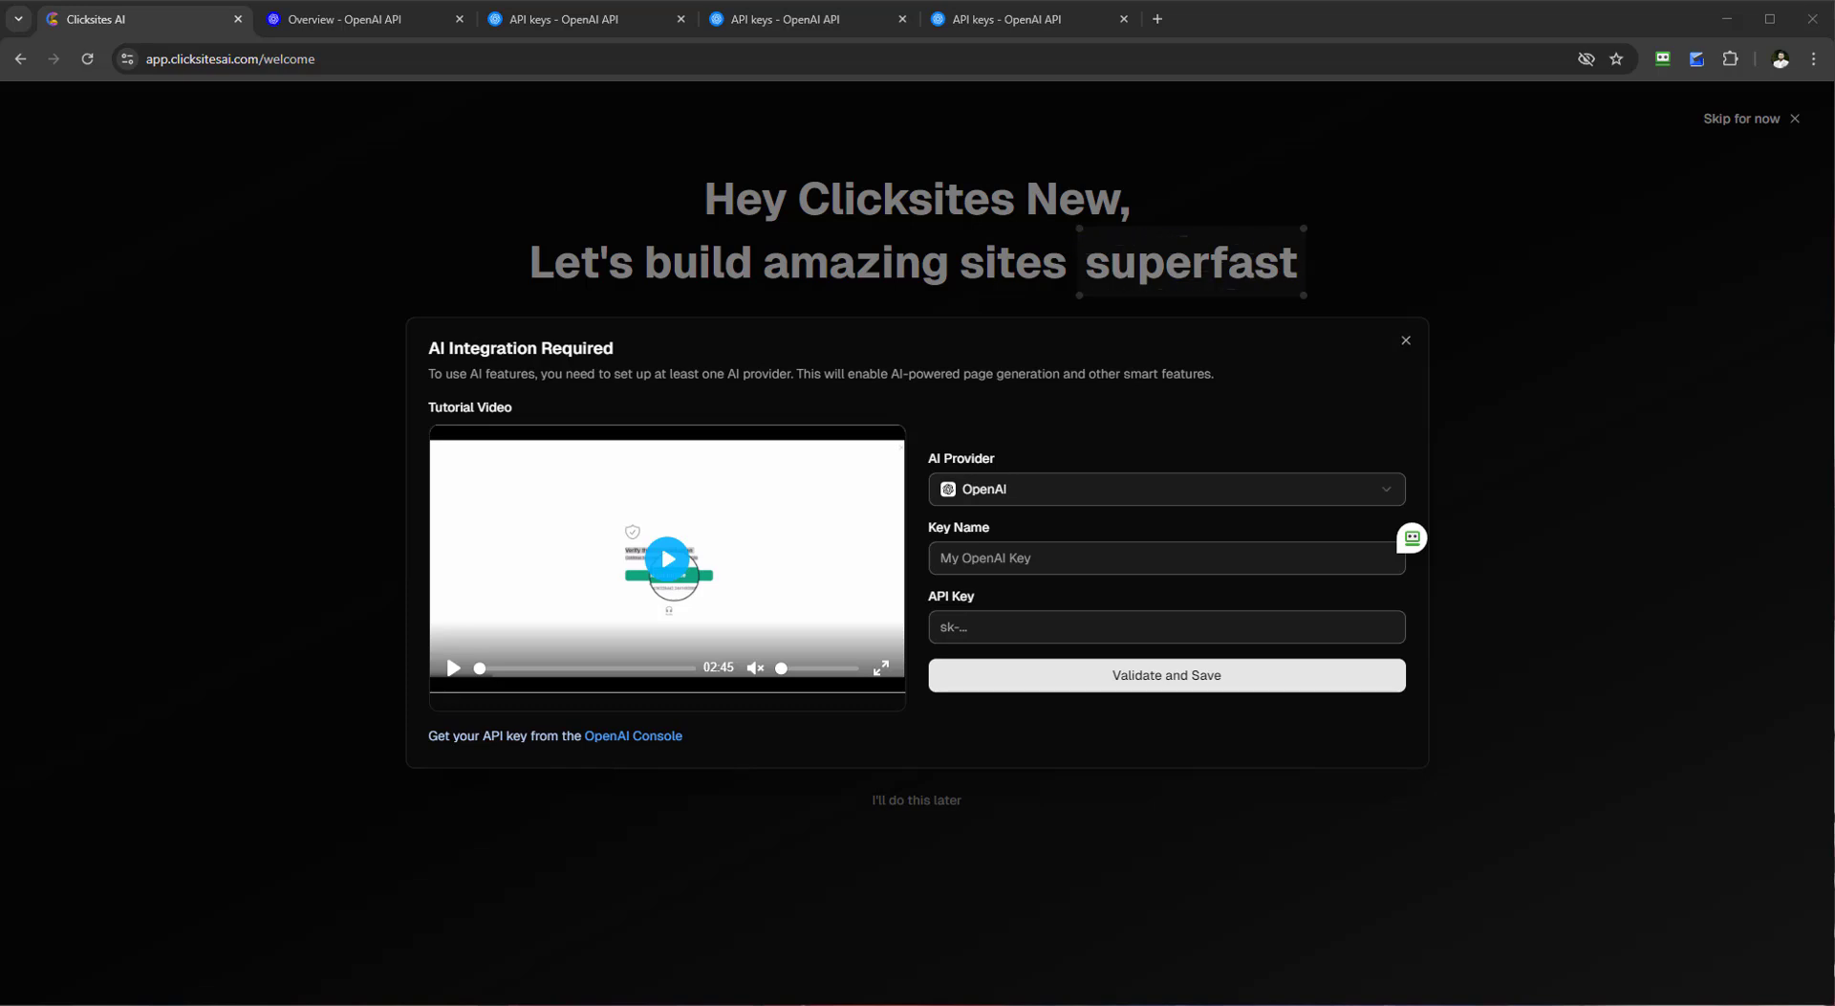
pyautogui.click(1032, 629)
pyautogui.hotkey('ctrl', 'v')
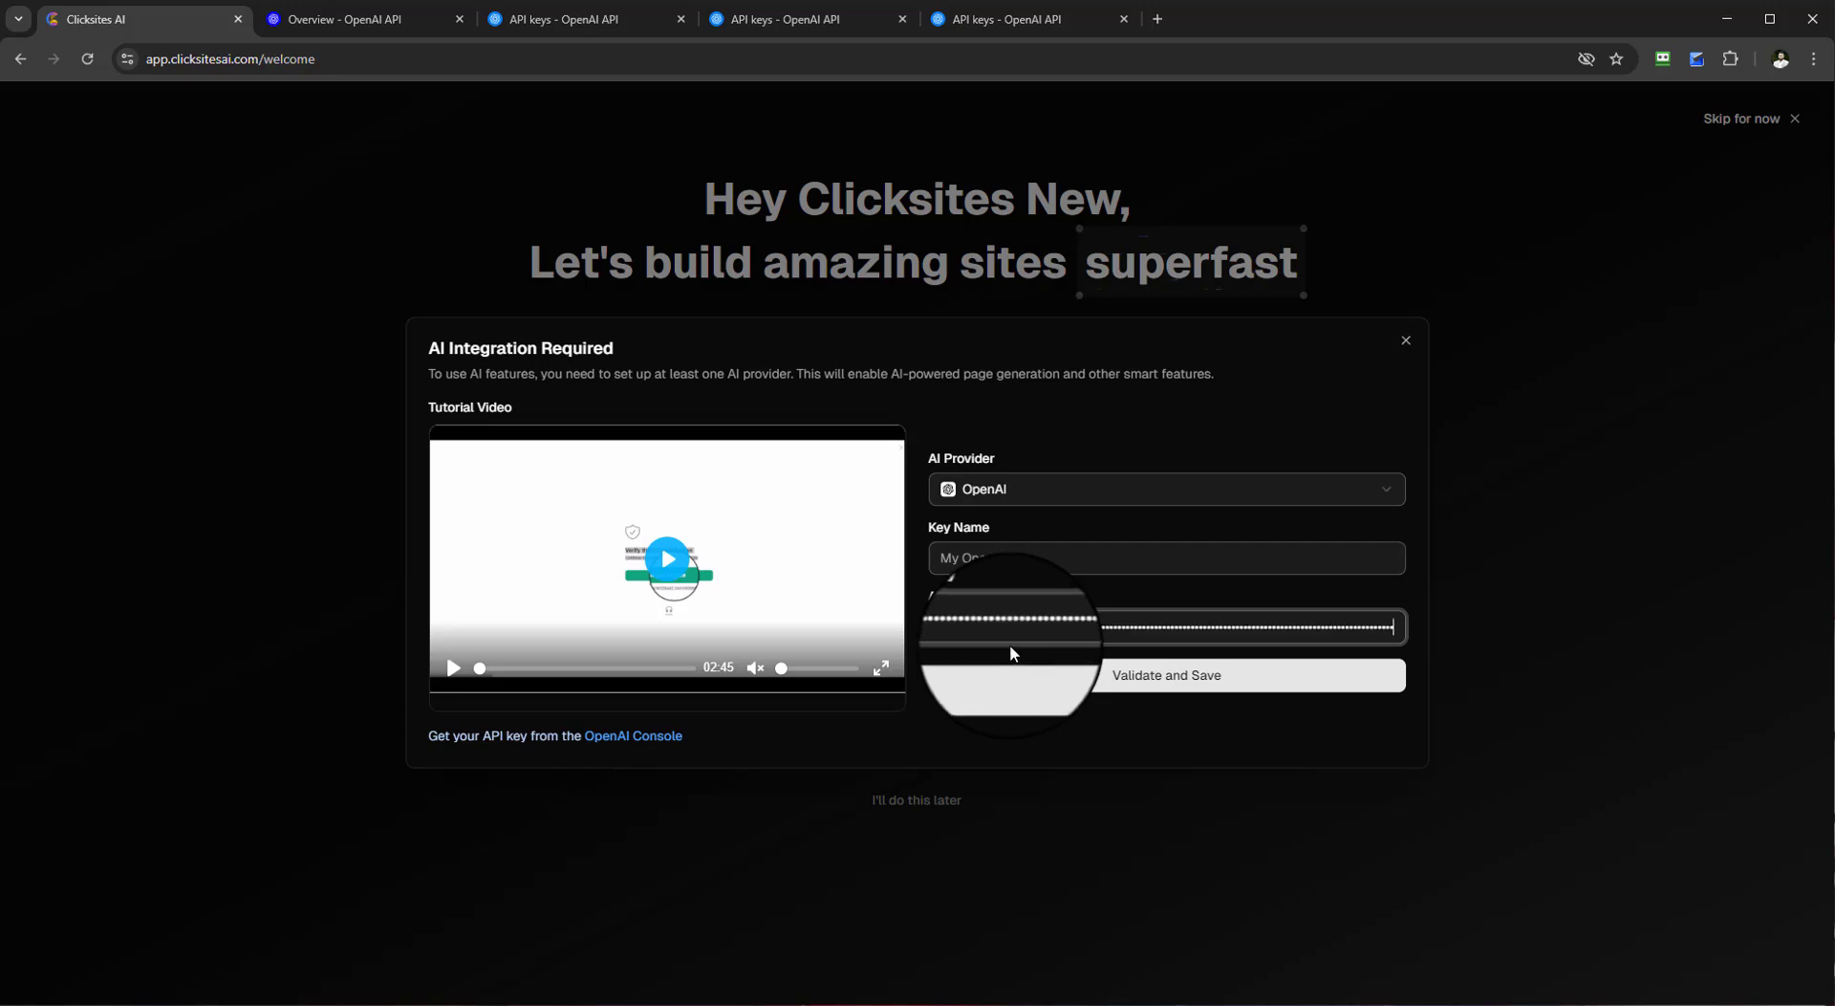
# Step: Name the key "OPEN AI KEY", validate and save the integration, and decline storing it in RoboForm
pyautogui.click(1092, 682)
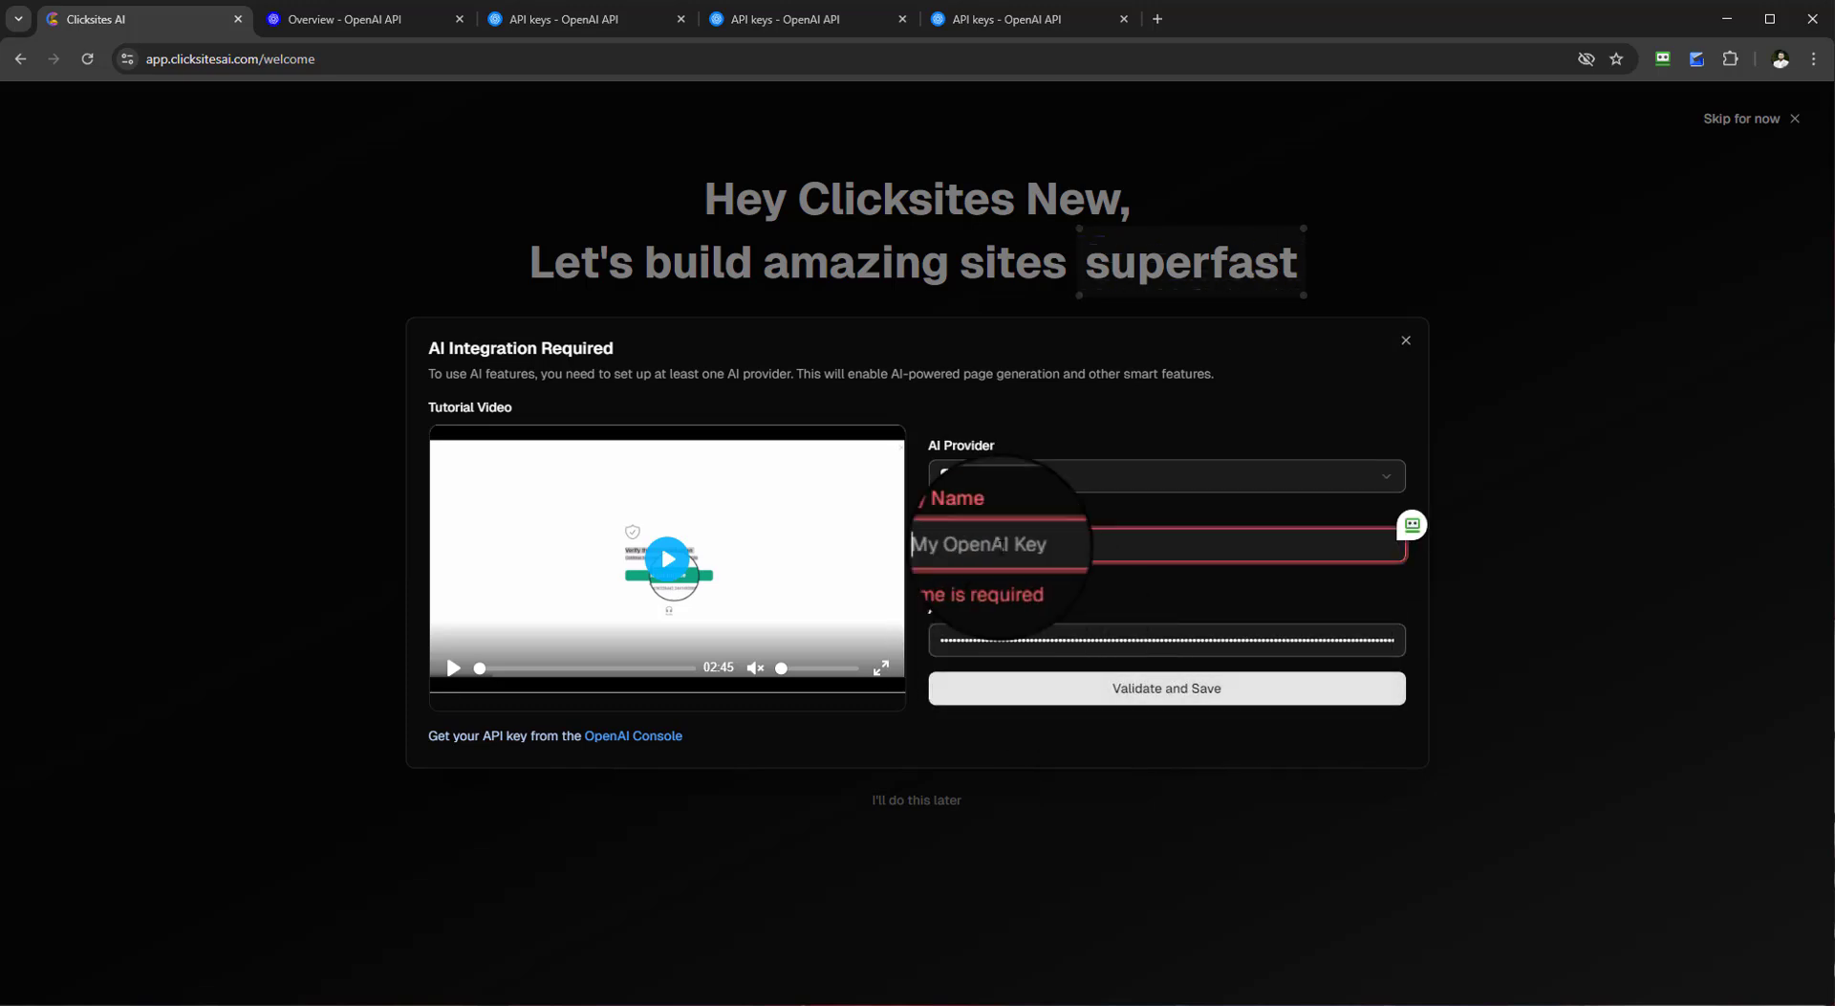
pyautogui.press('capslock')
pyautogui.click(999, 545)
pyautogui.write('OPEN AI KEY')
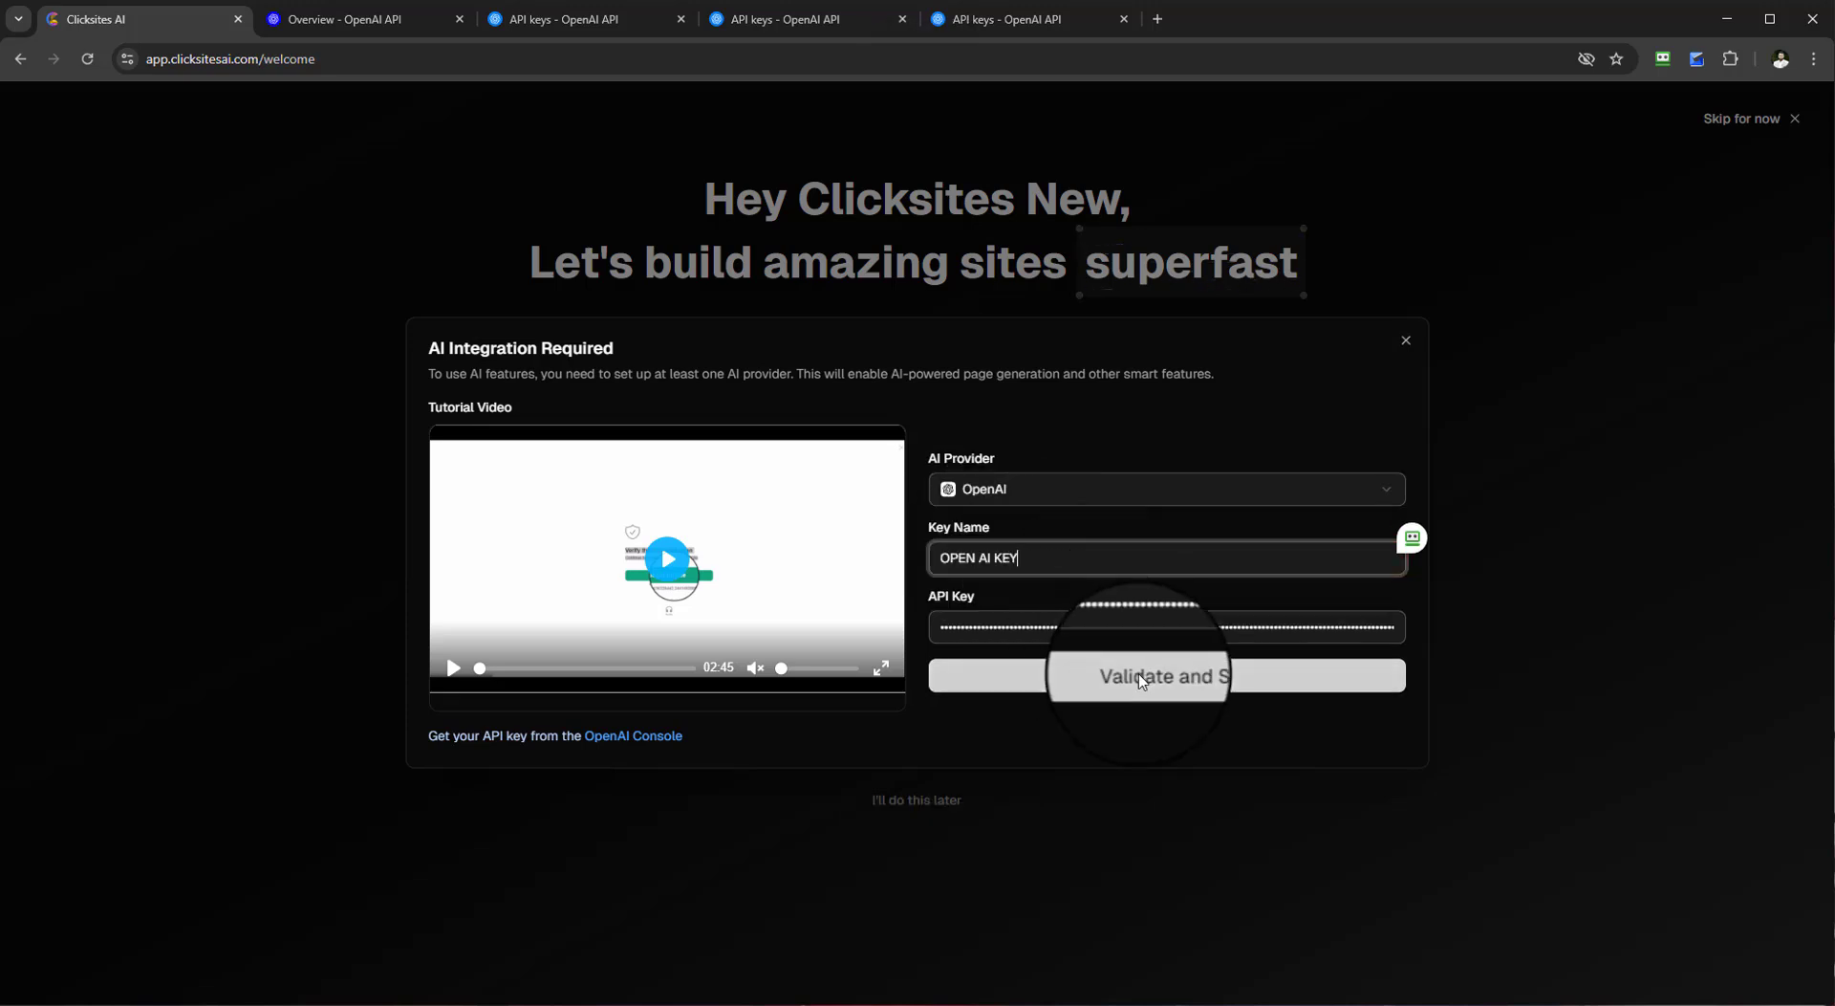
pyautogui.click(1142, 674)
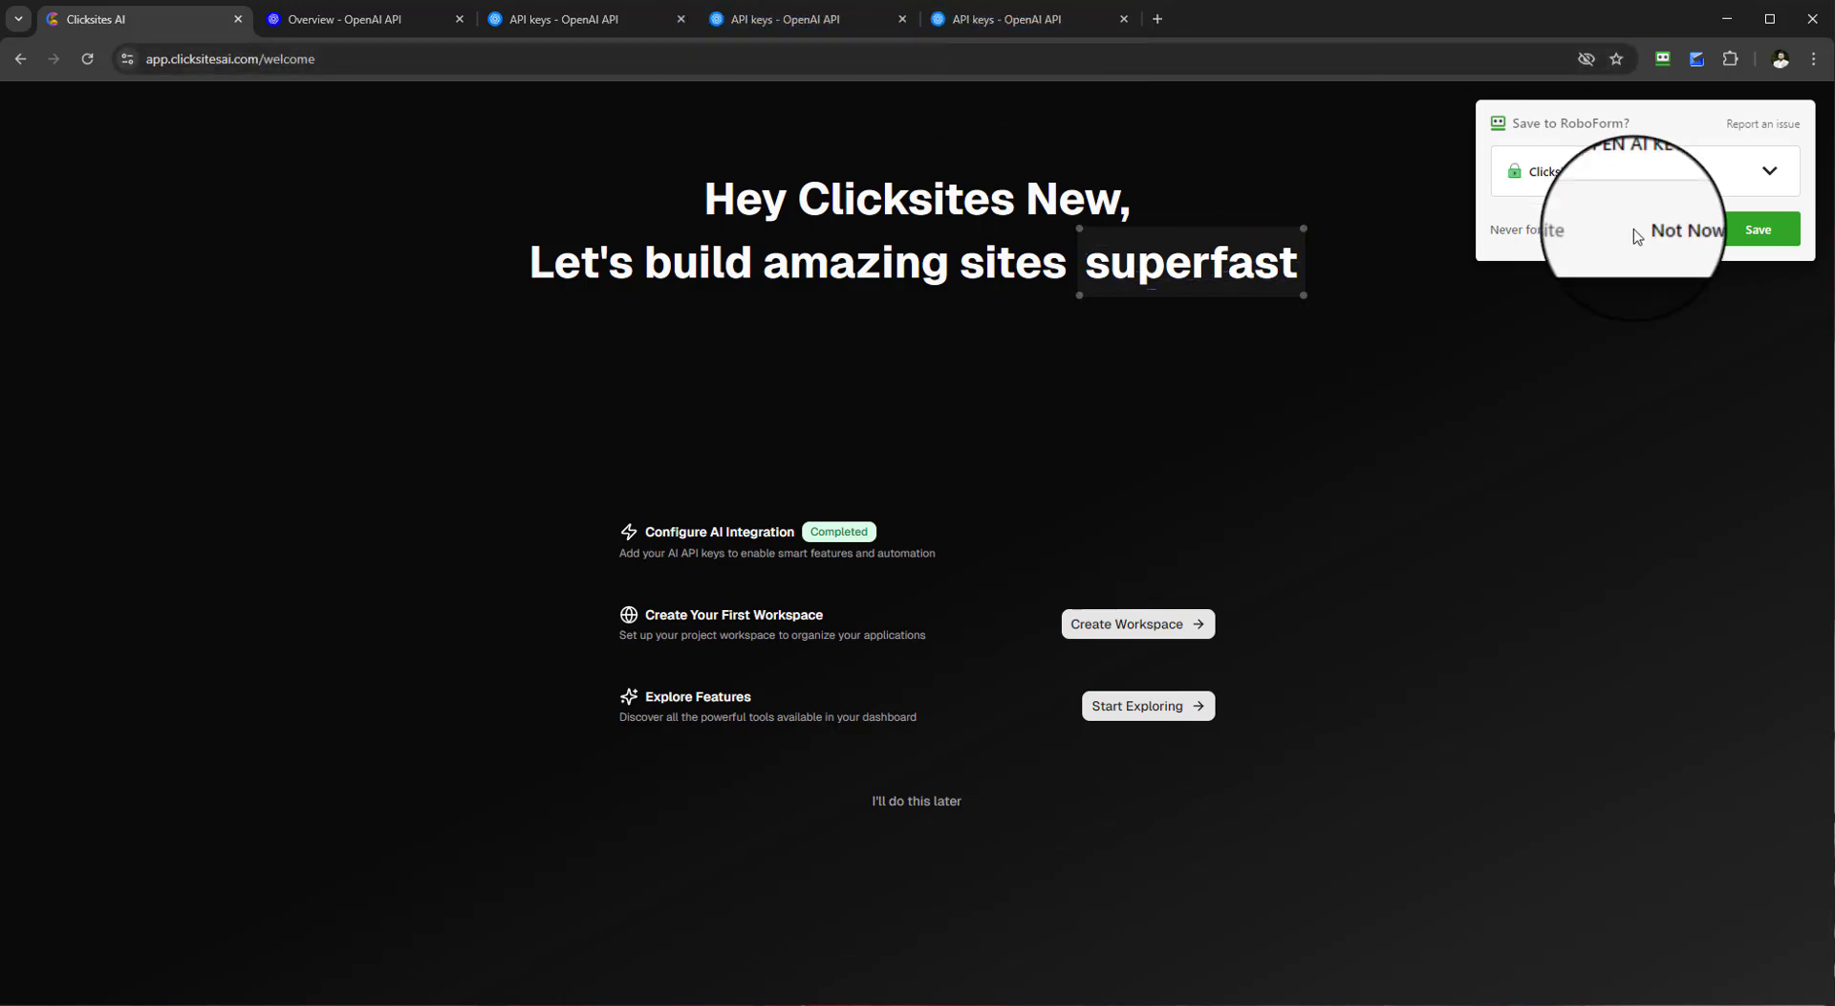
pyautogui.click(1674, 237)
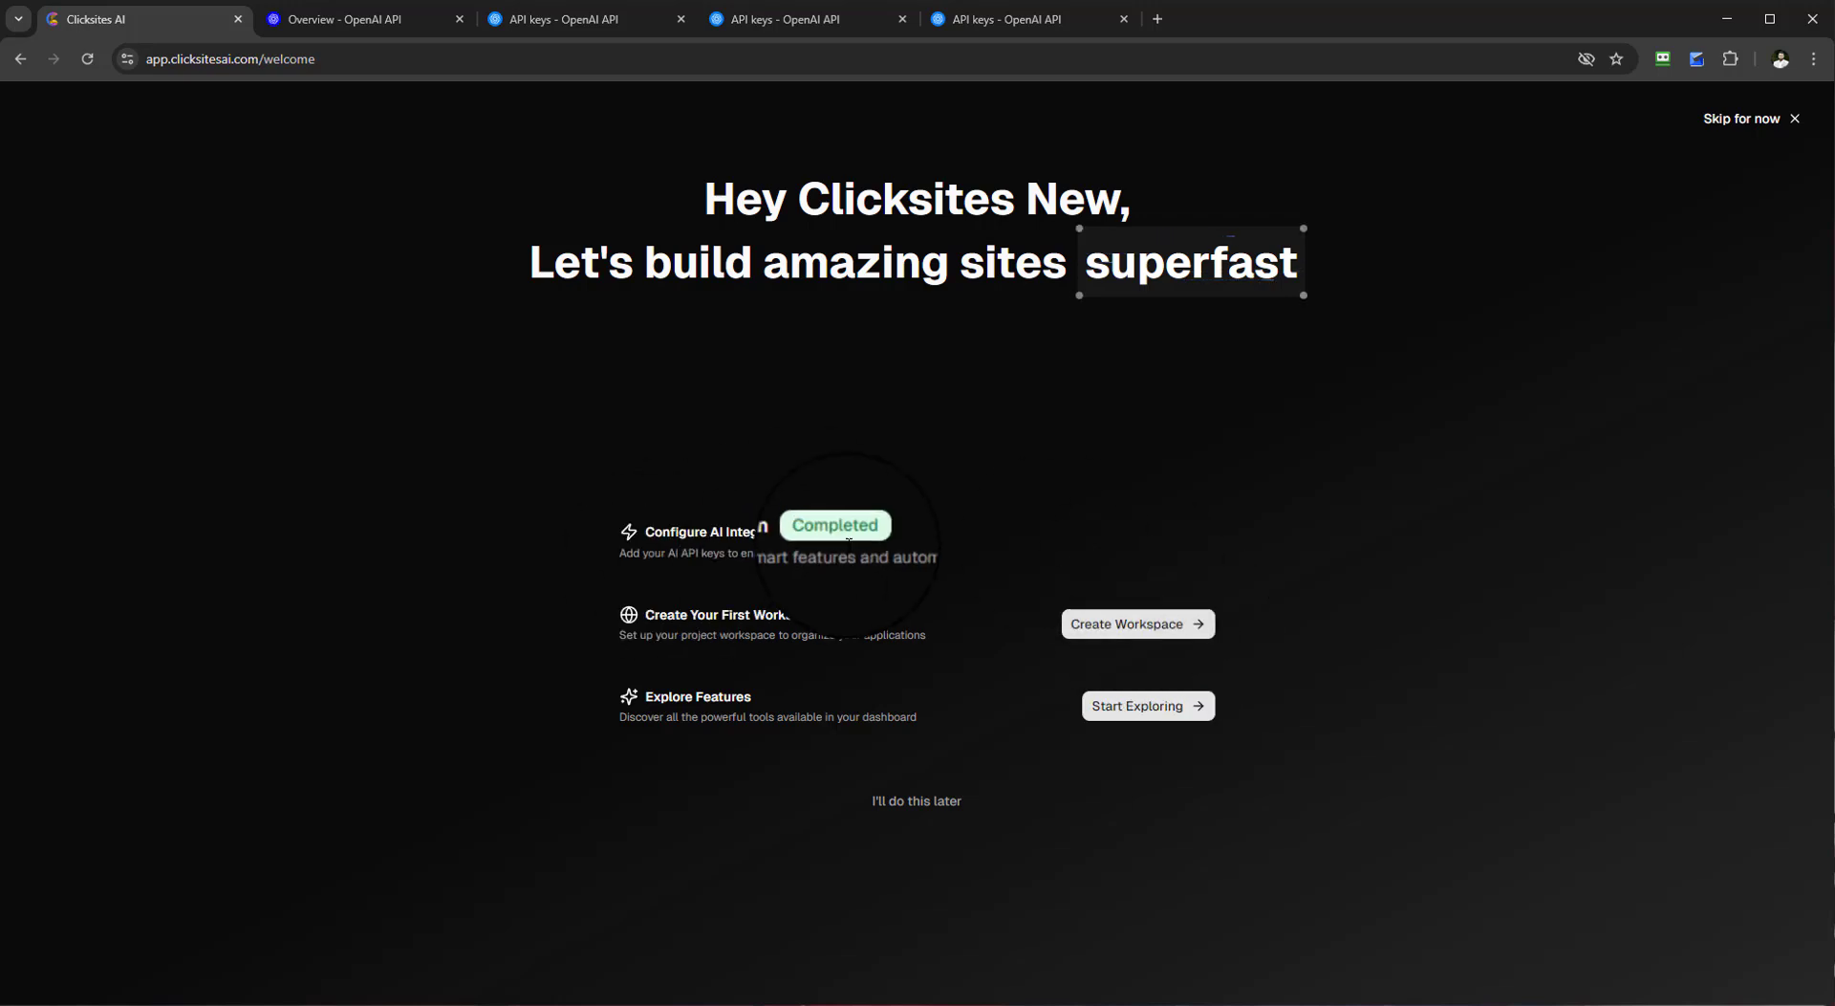
pyautogui.moveTo(643, 543); pyautogui.dragTo(795, 537)
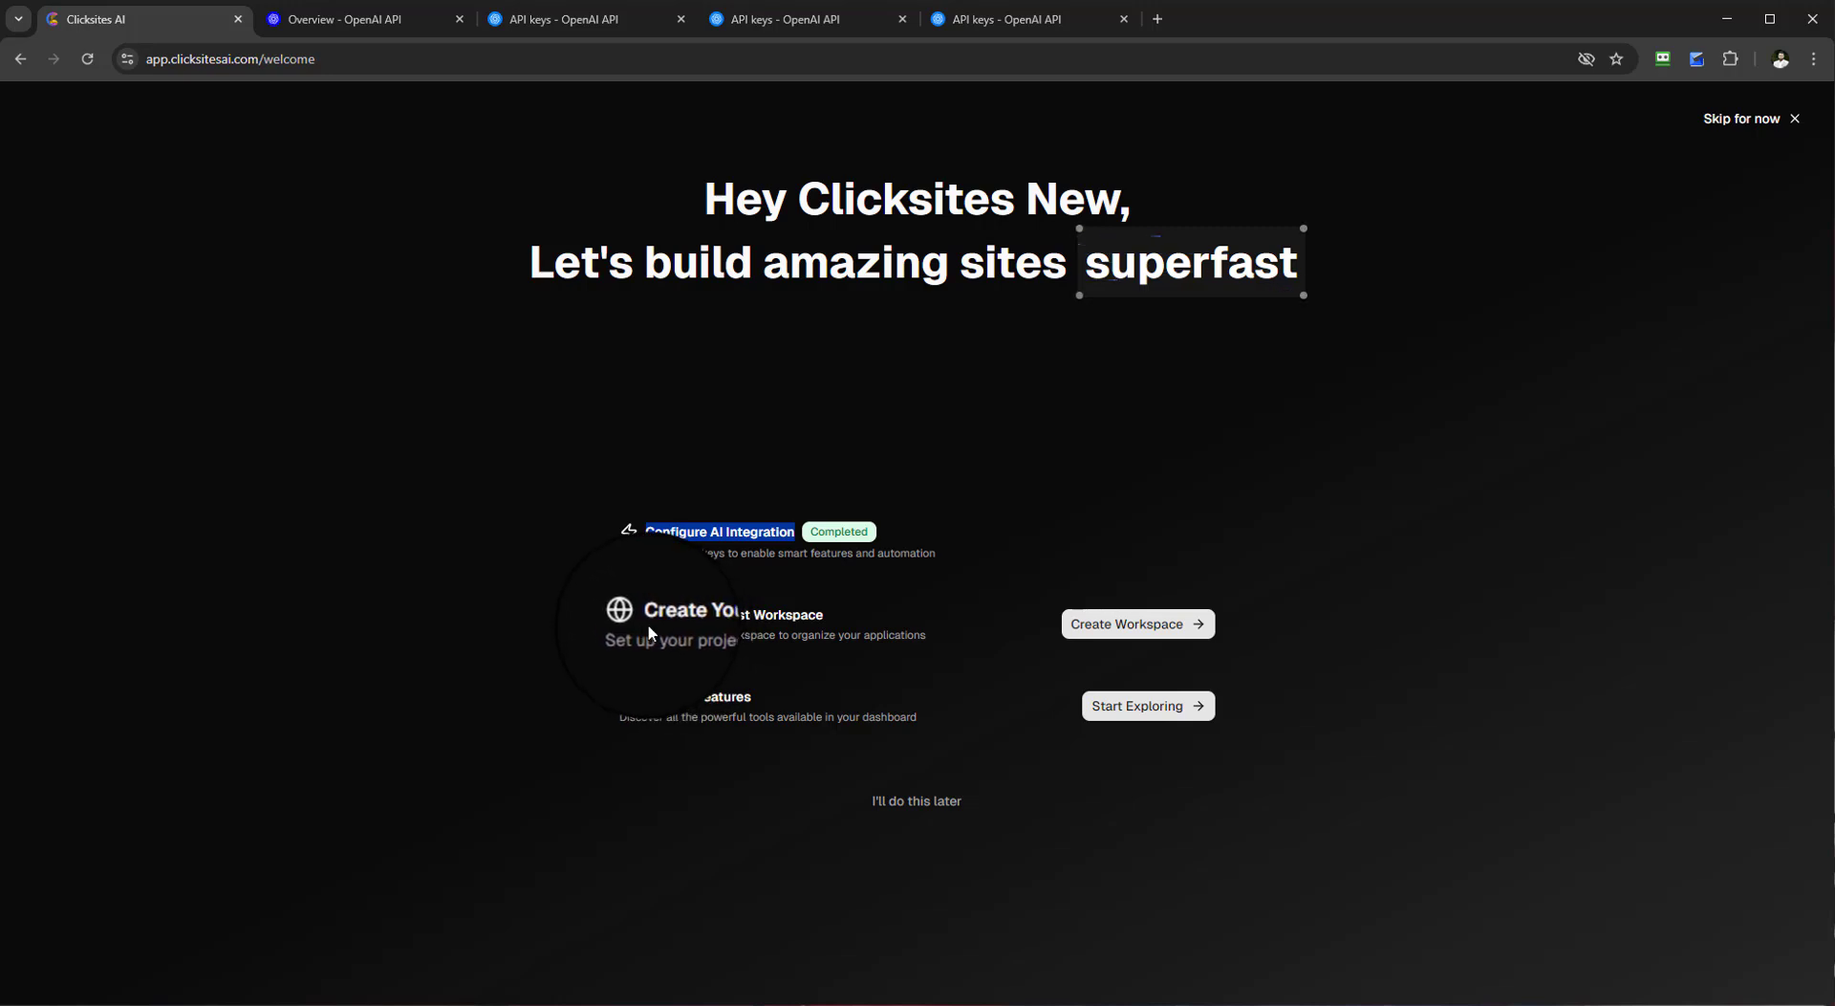
# Step: Create the first workspace with the name and domain mydentistworkspace1, leaving the custom domain empty
pyautogui.click(1128, 639)
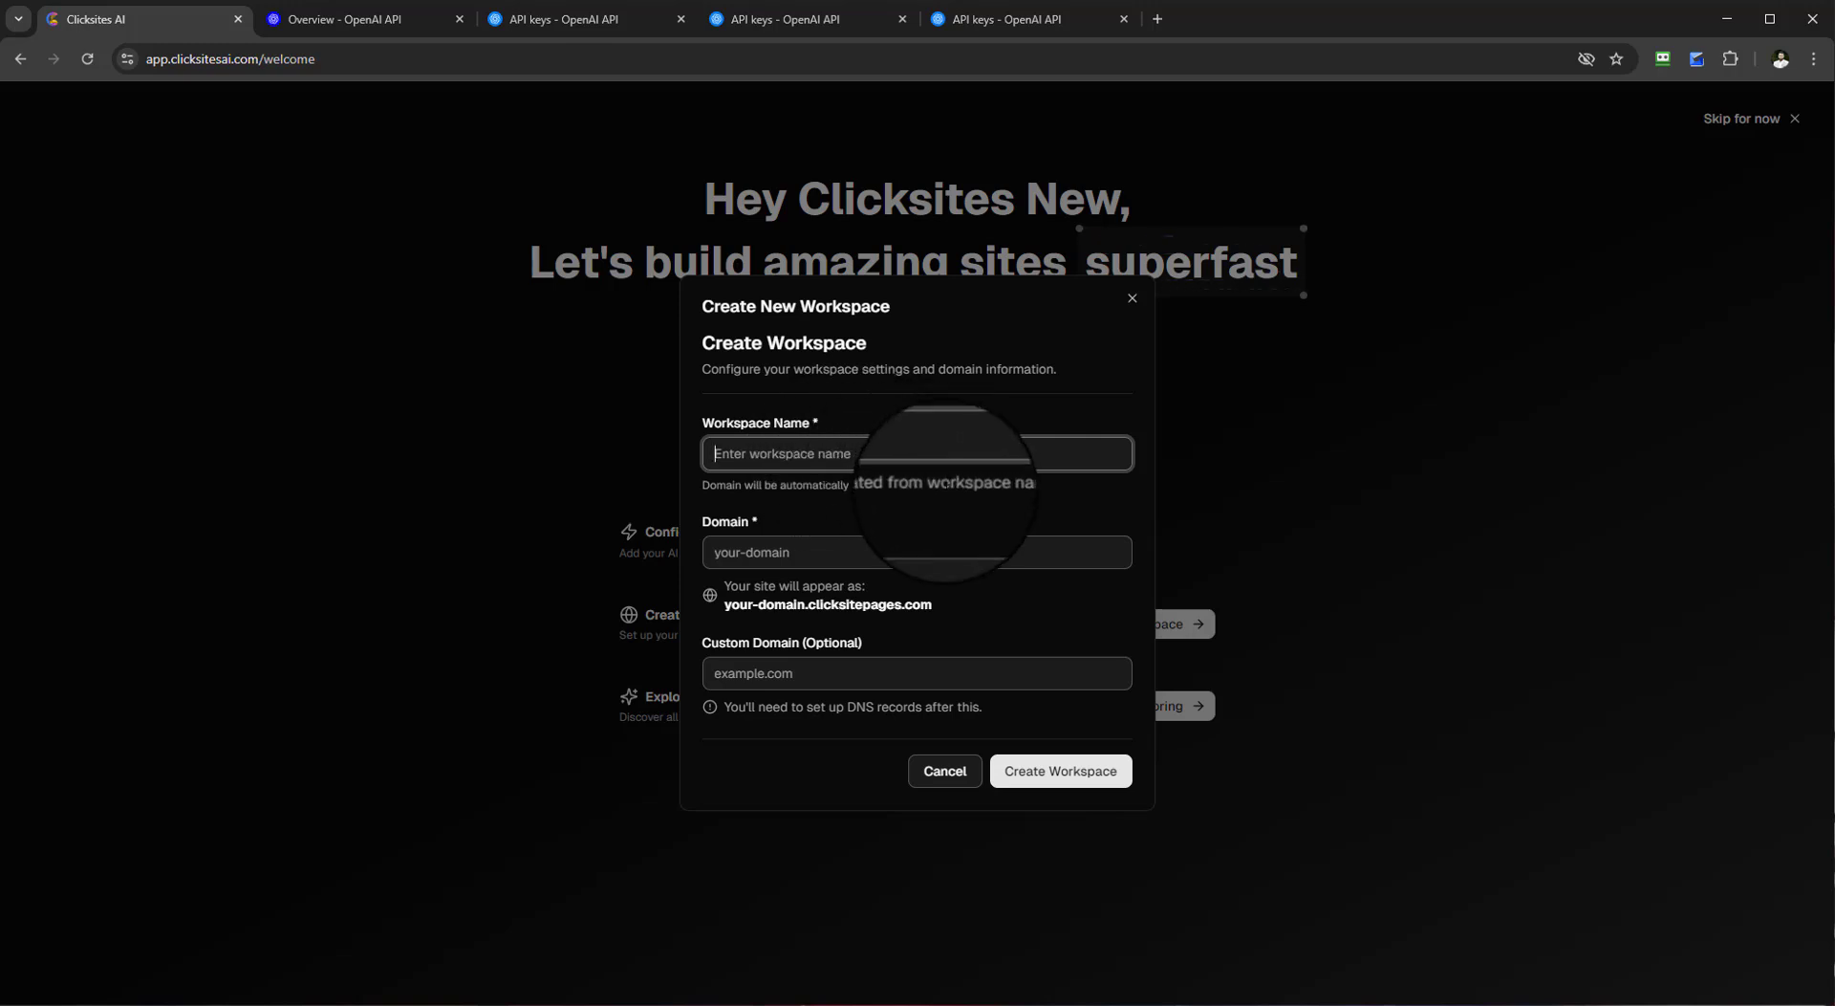
pyautogui.write('mY')
pyautogui.press('capslock')
pyautogui.write('m')
pyautogui.press('capslock')
pyautogui.write('y')
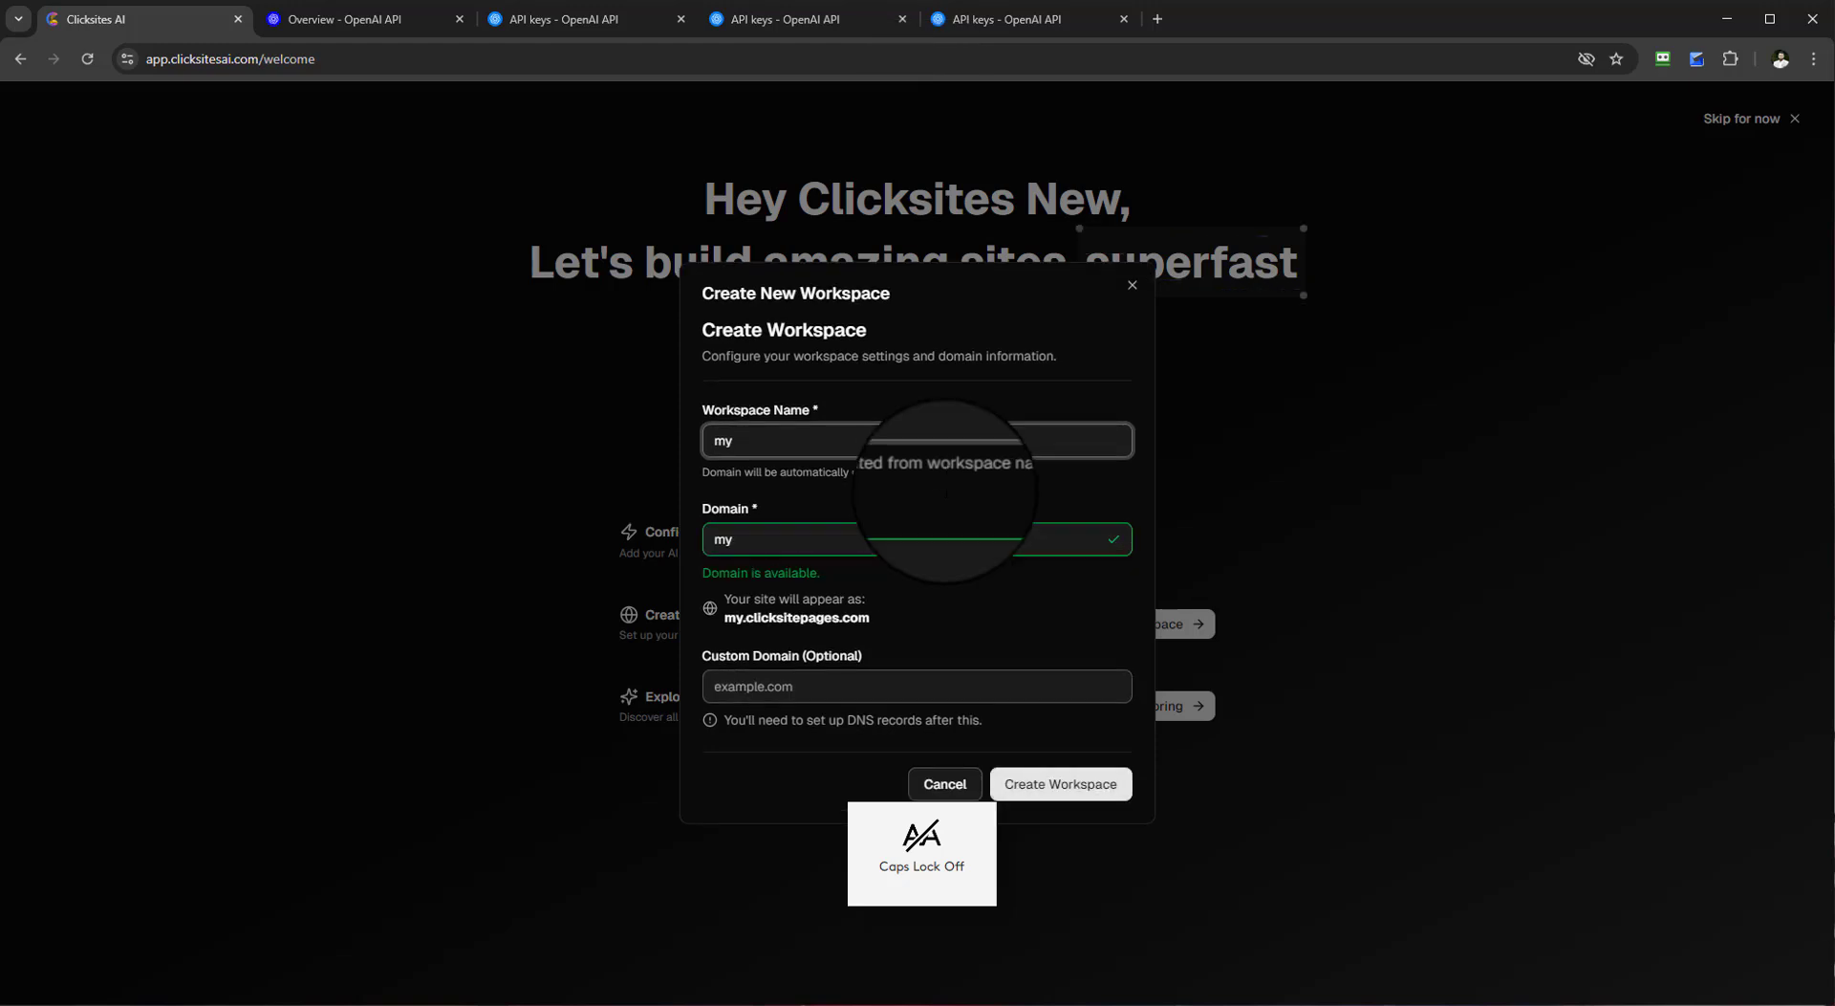
pyautogui.write('dentis')
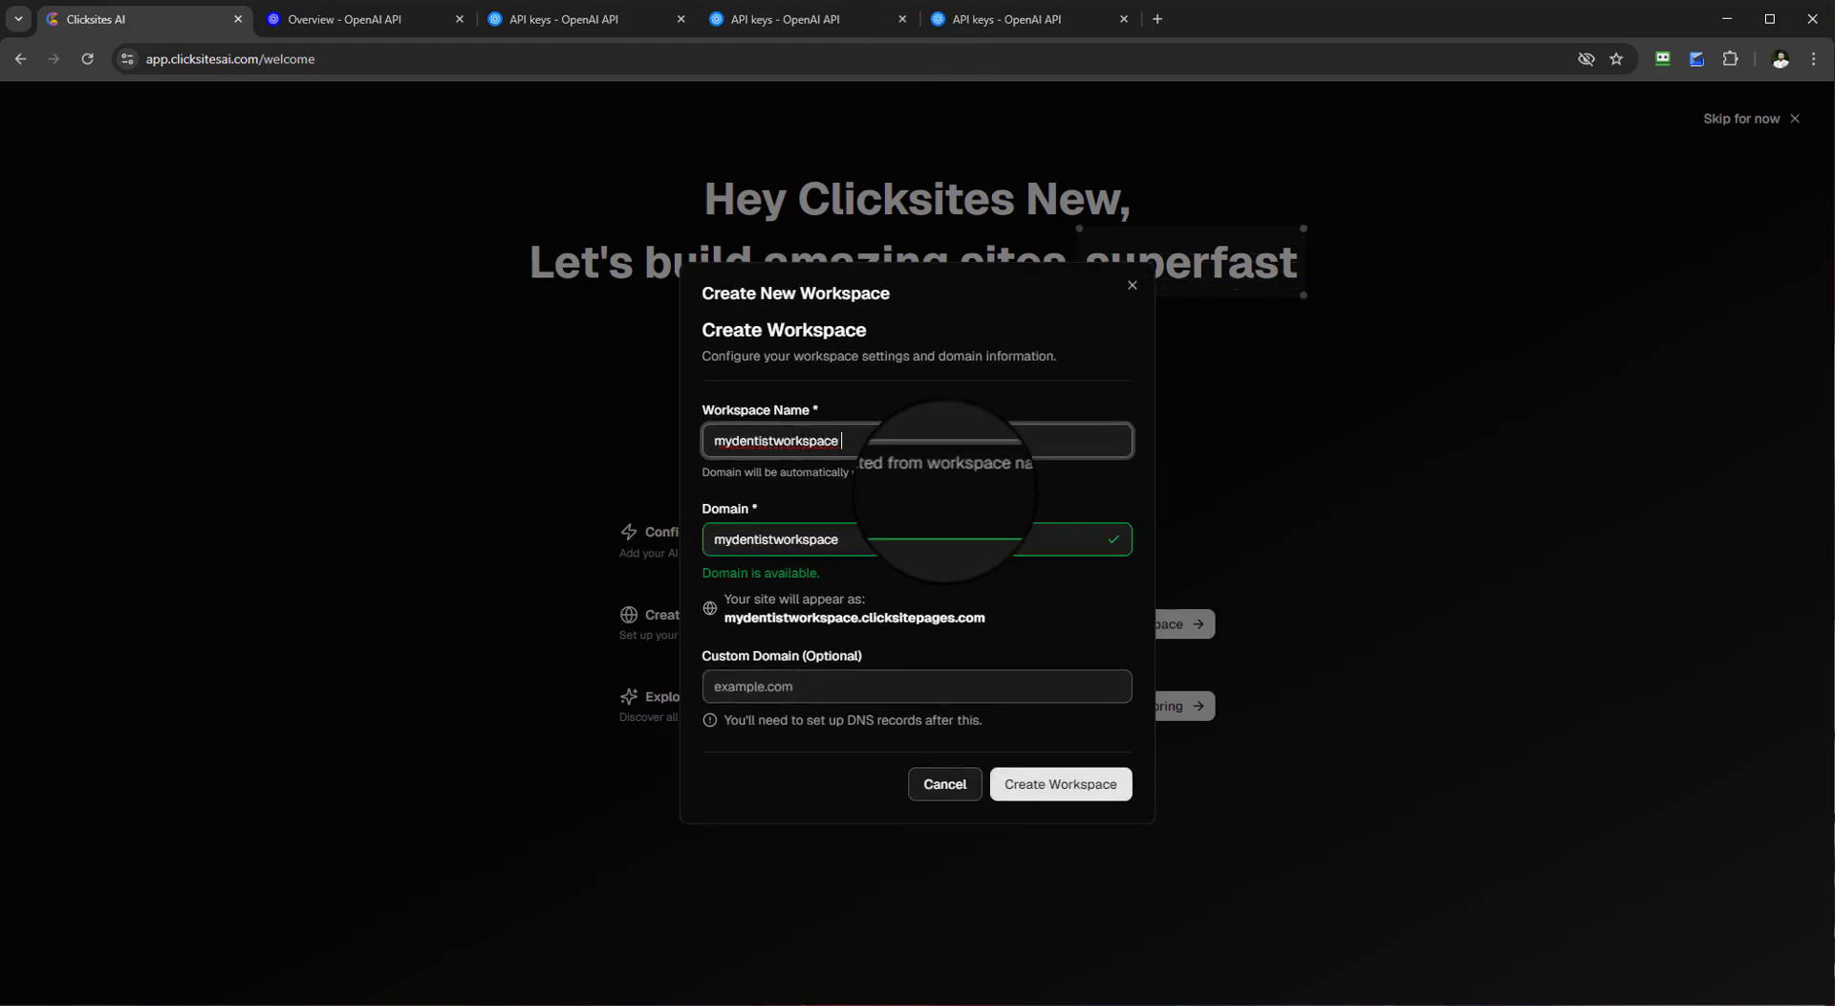
pyautogui.press('BackSpace')
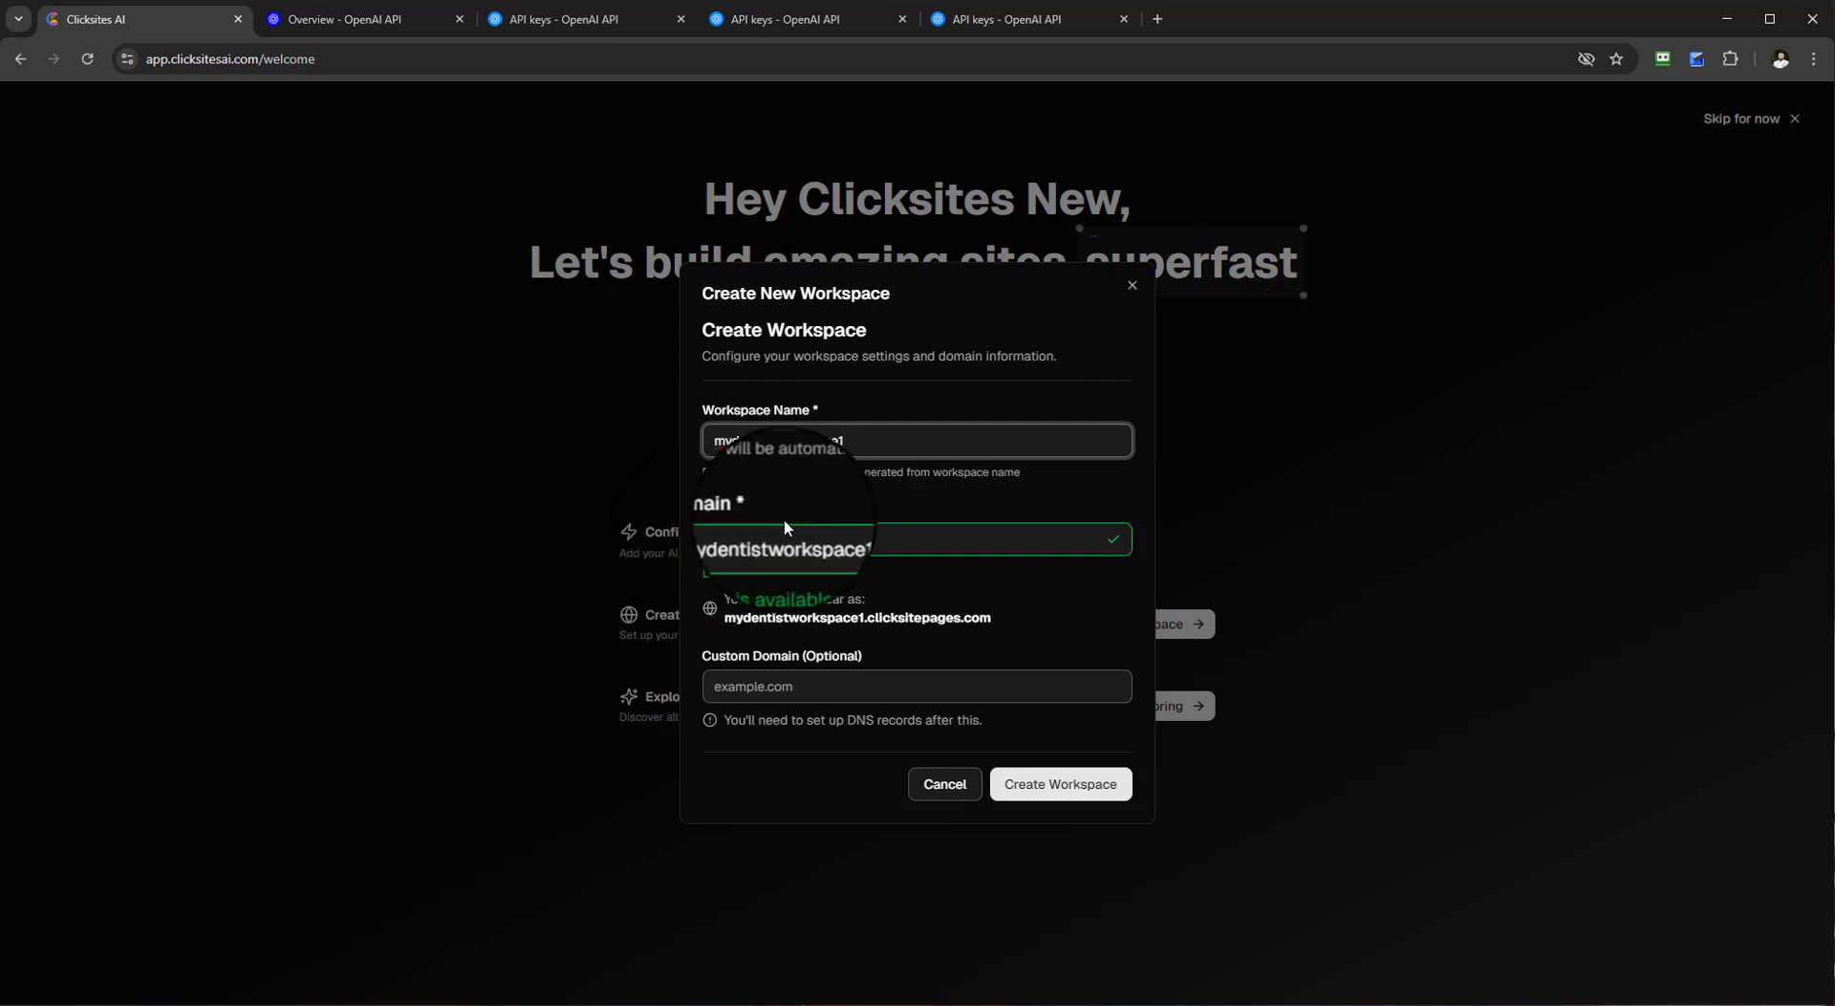
pyautogui.moveTo(995, 623); pyautogui.dragTo(867, 623)
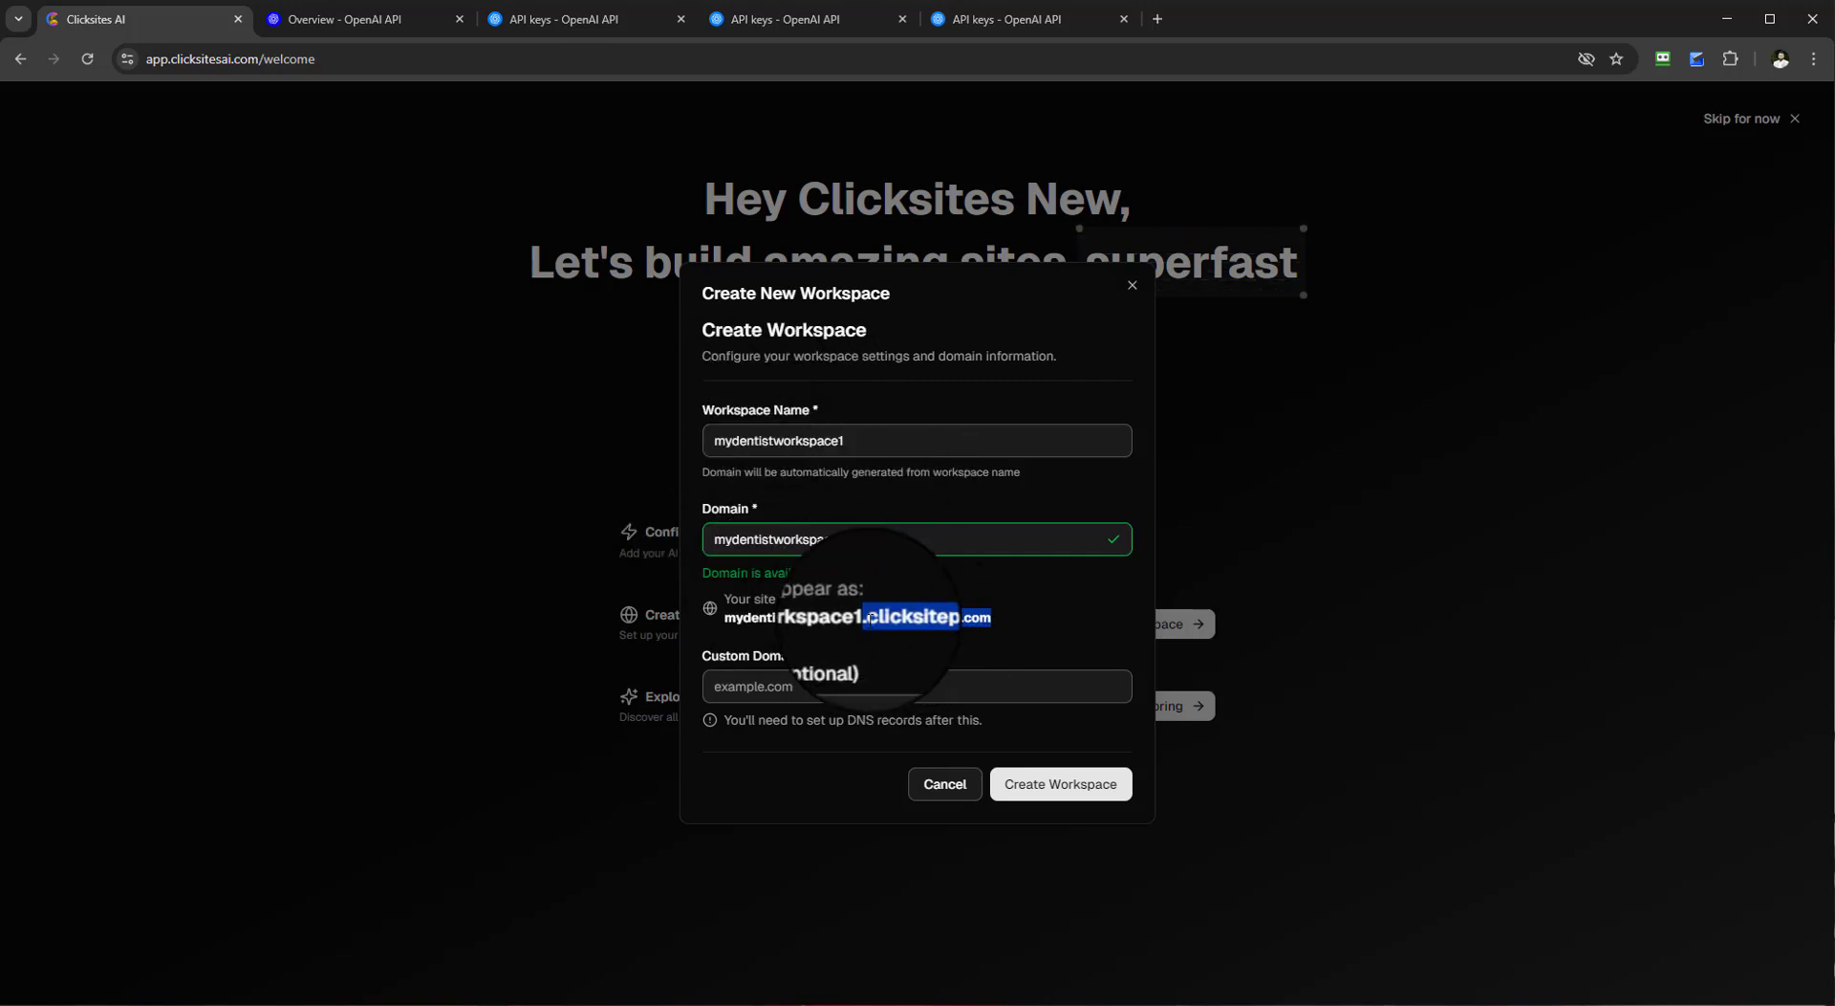
pyautogui.click(861, 618)
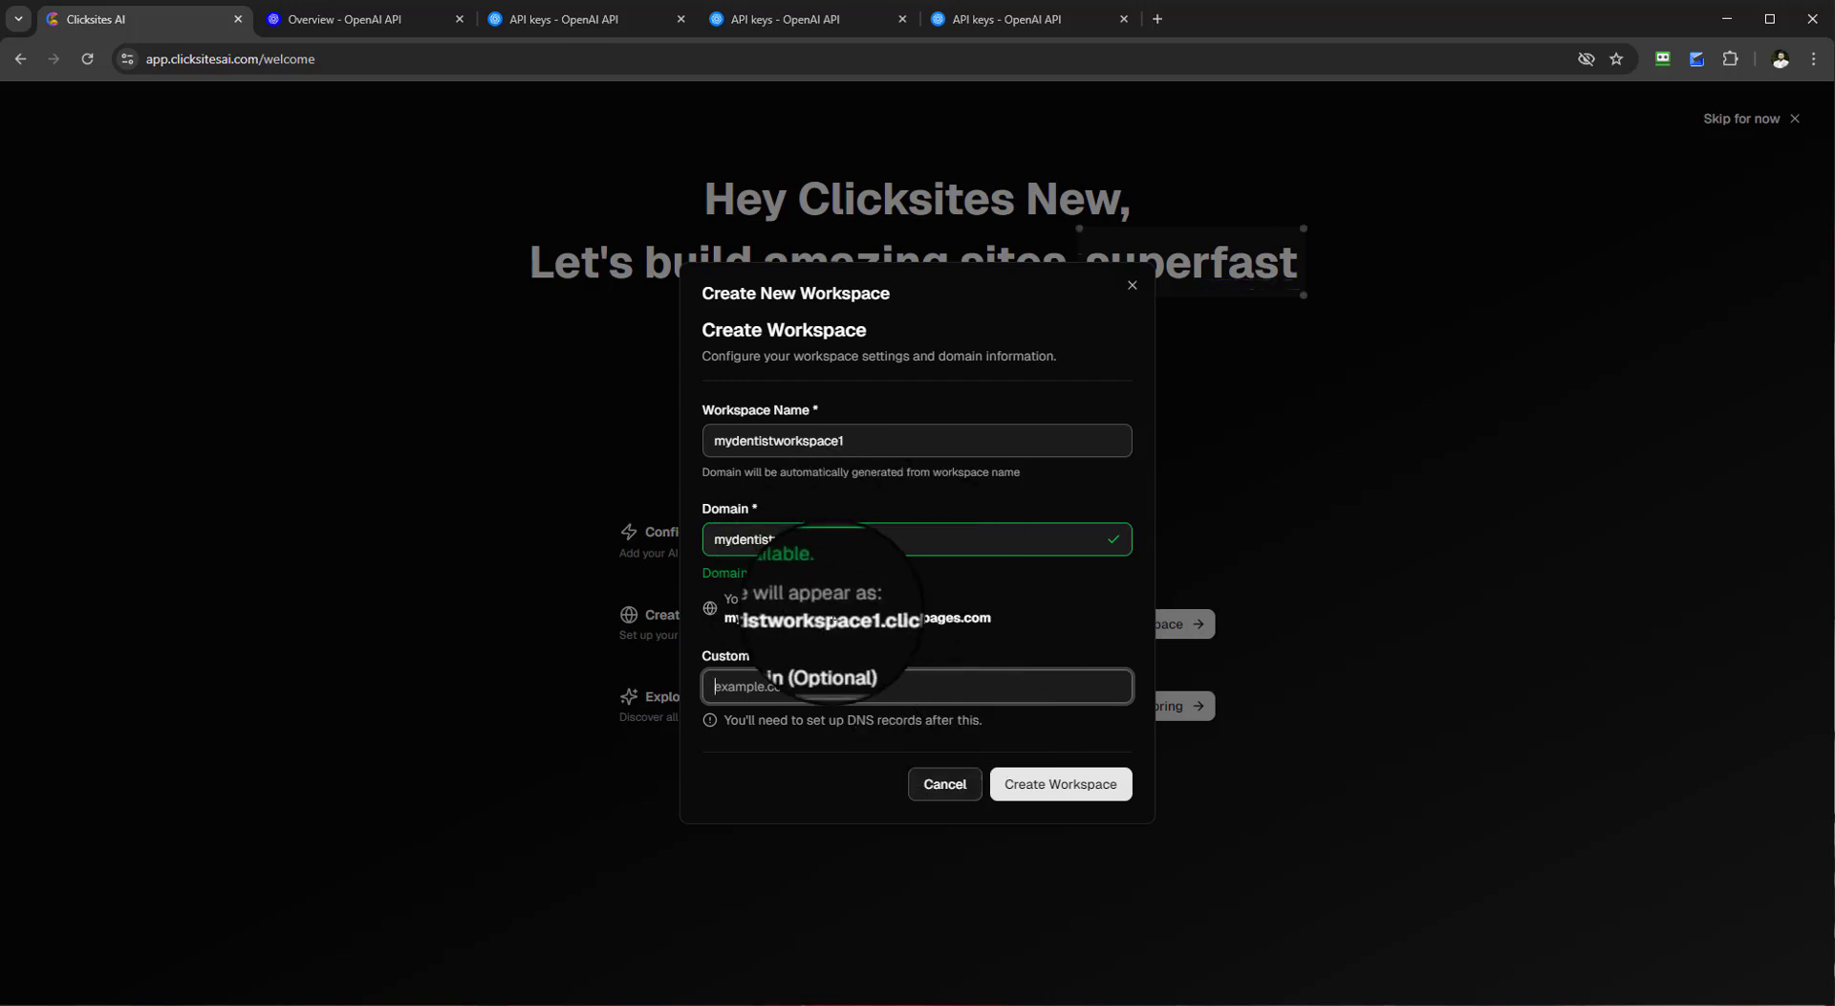
pyautogui.click(841, 441)
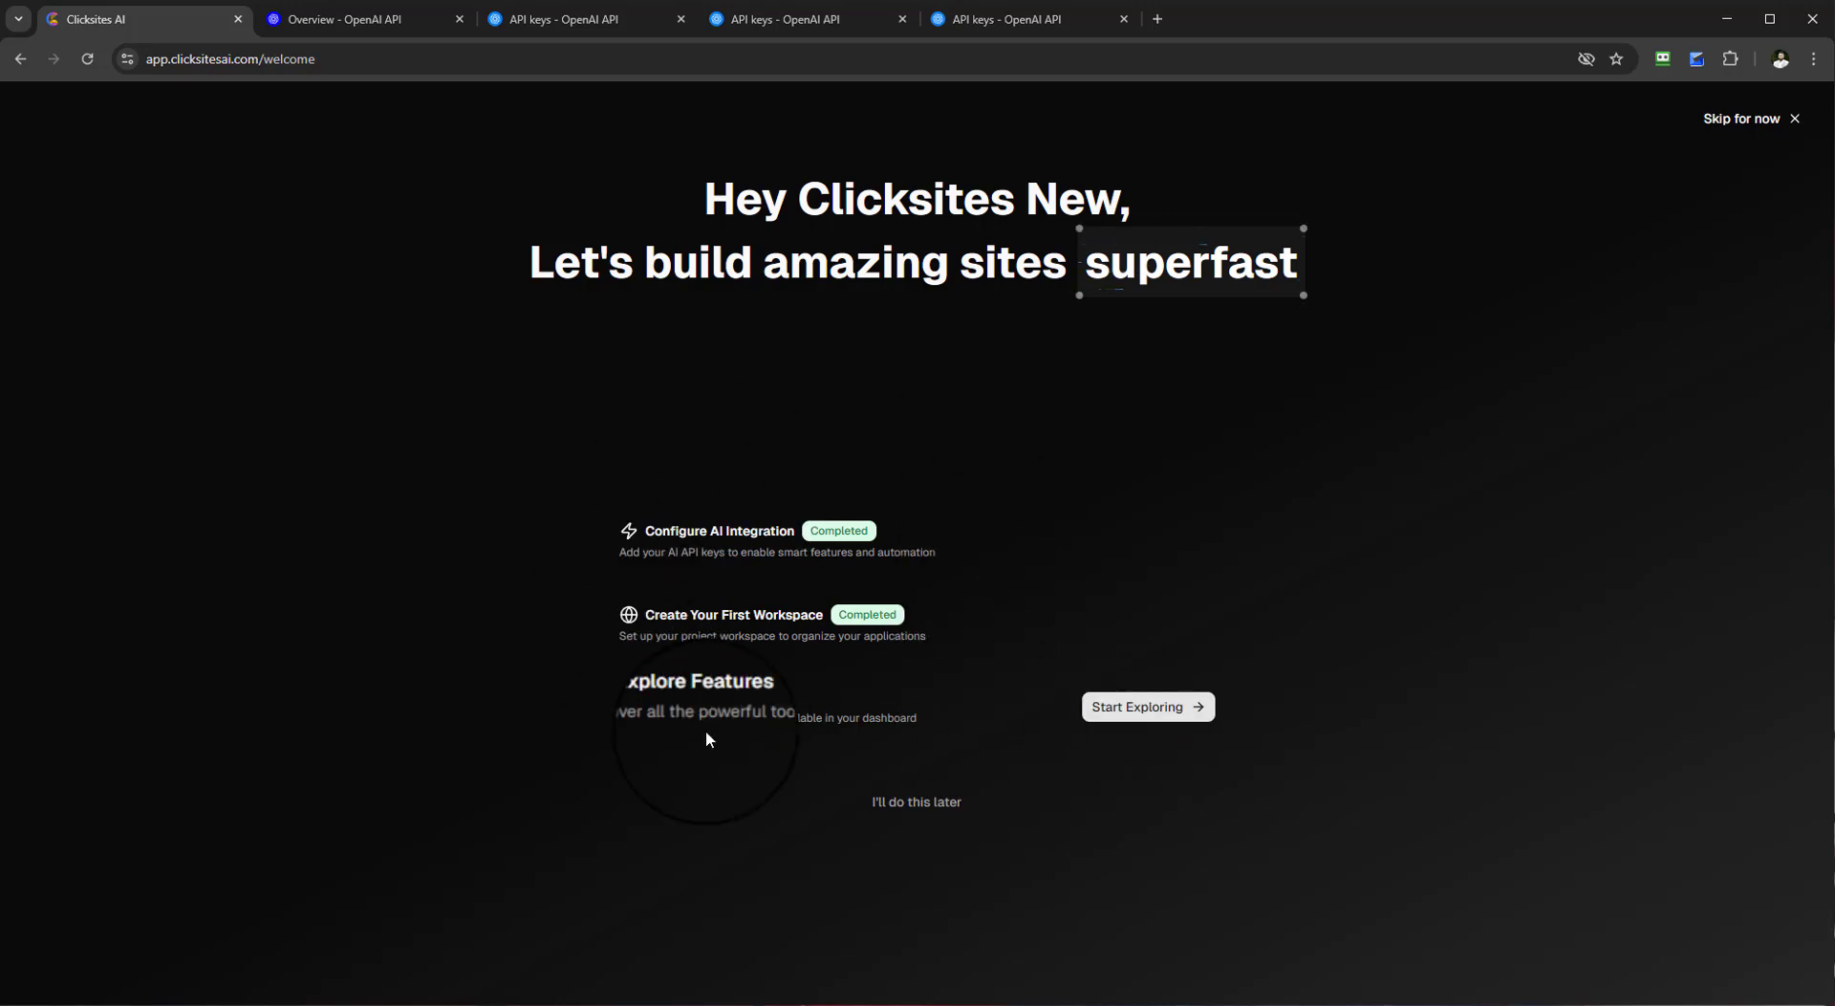
# Step: Open the dashboard and view the page analytics for the last 30 days and the last 7 days
pyautogui.click(1148, 711)
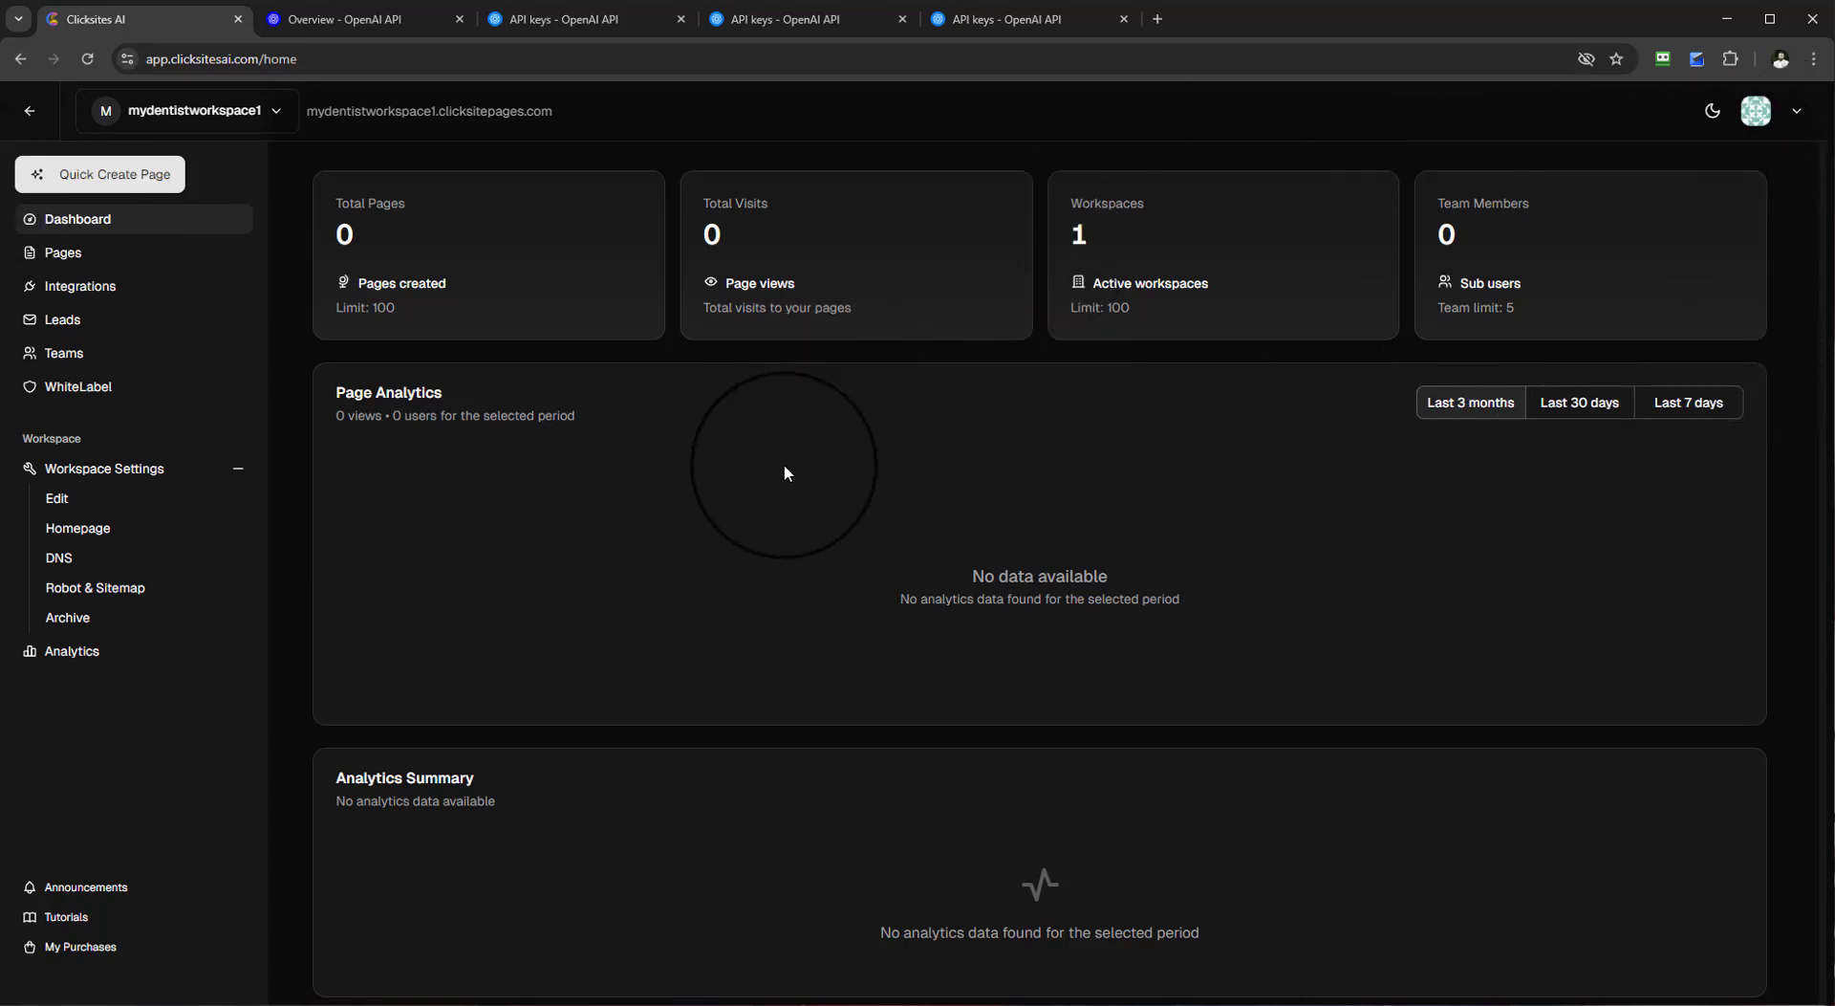
pyautogui.hotkey('alt', 'f')
pyautogui.press('Escape')
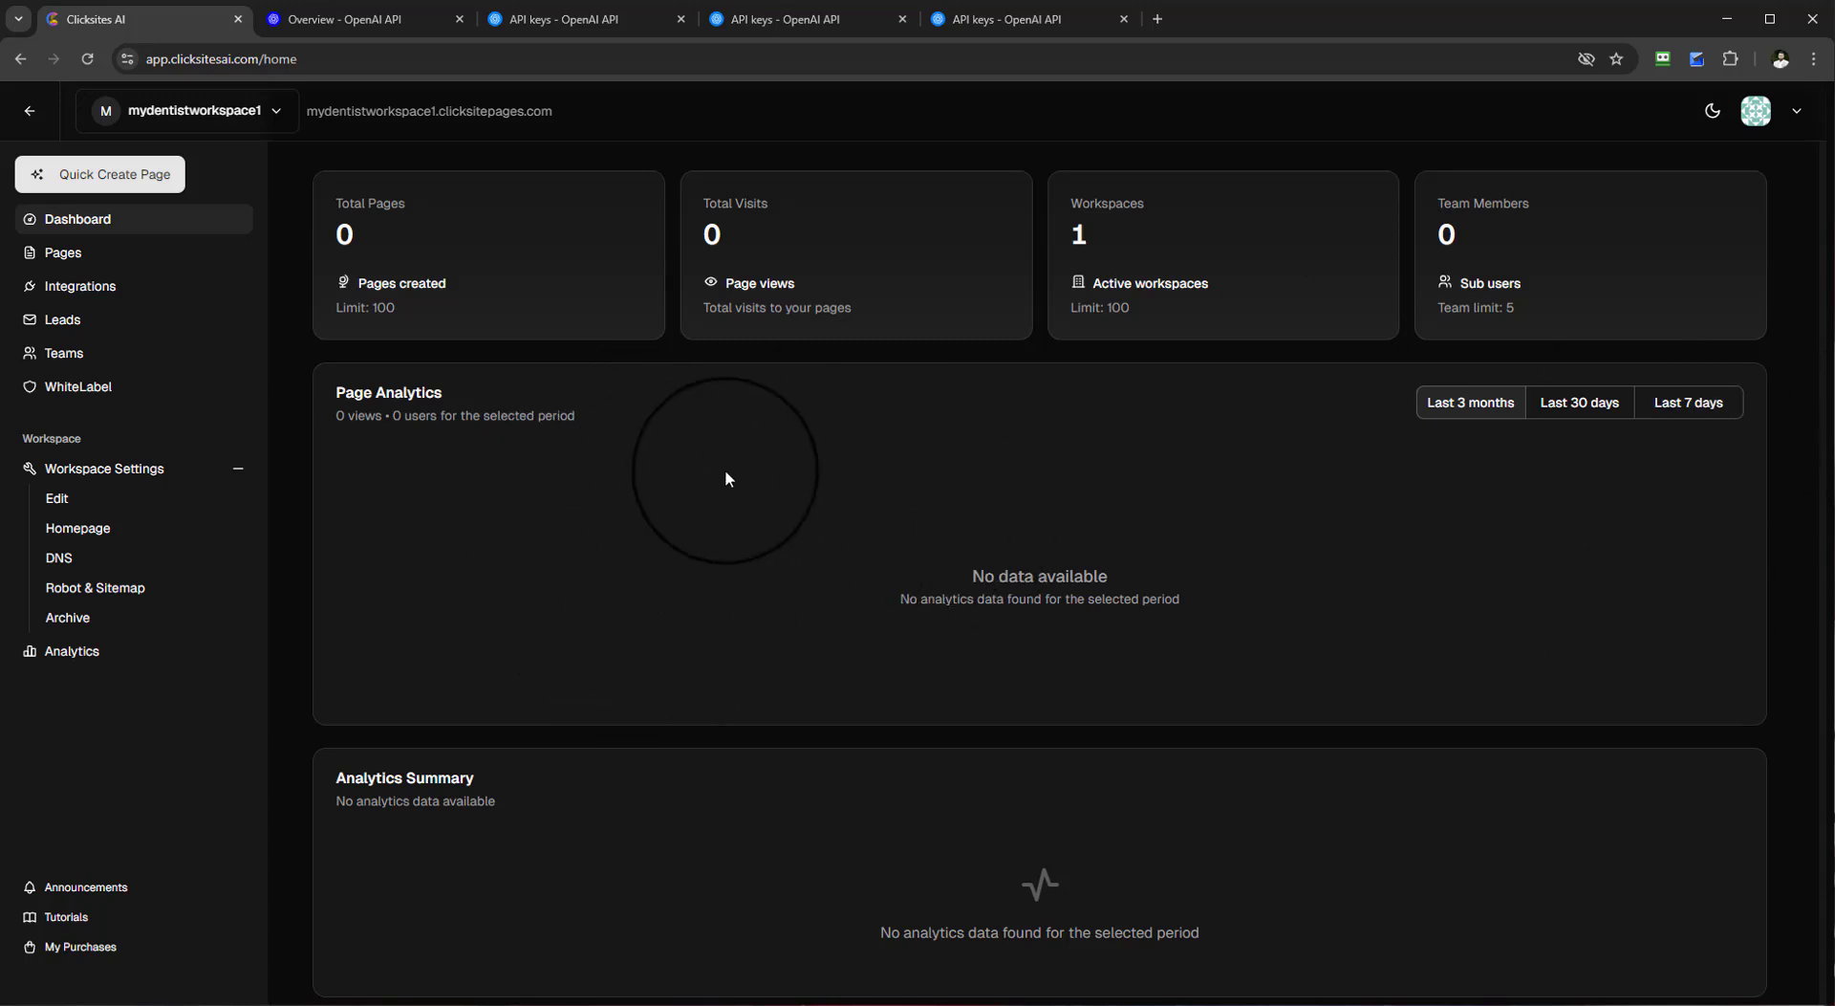
pyautogui.click(1609, 409)
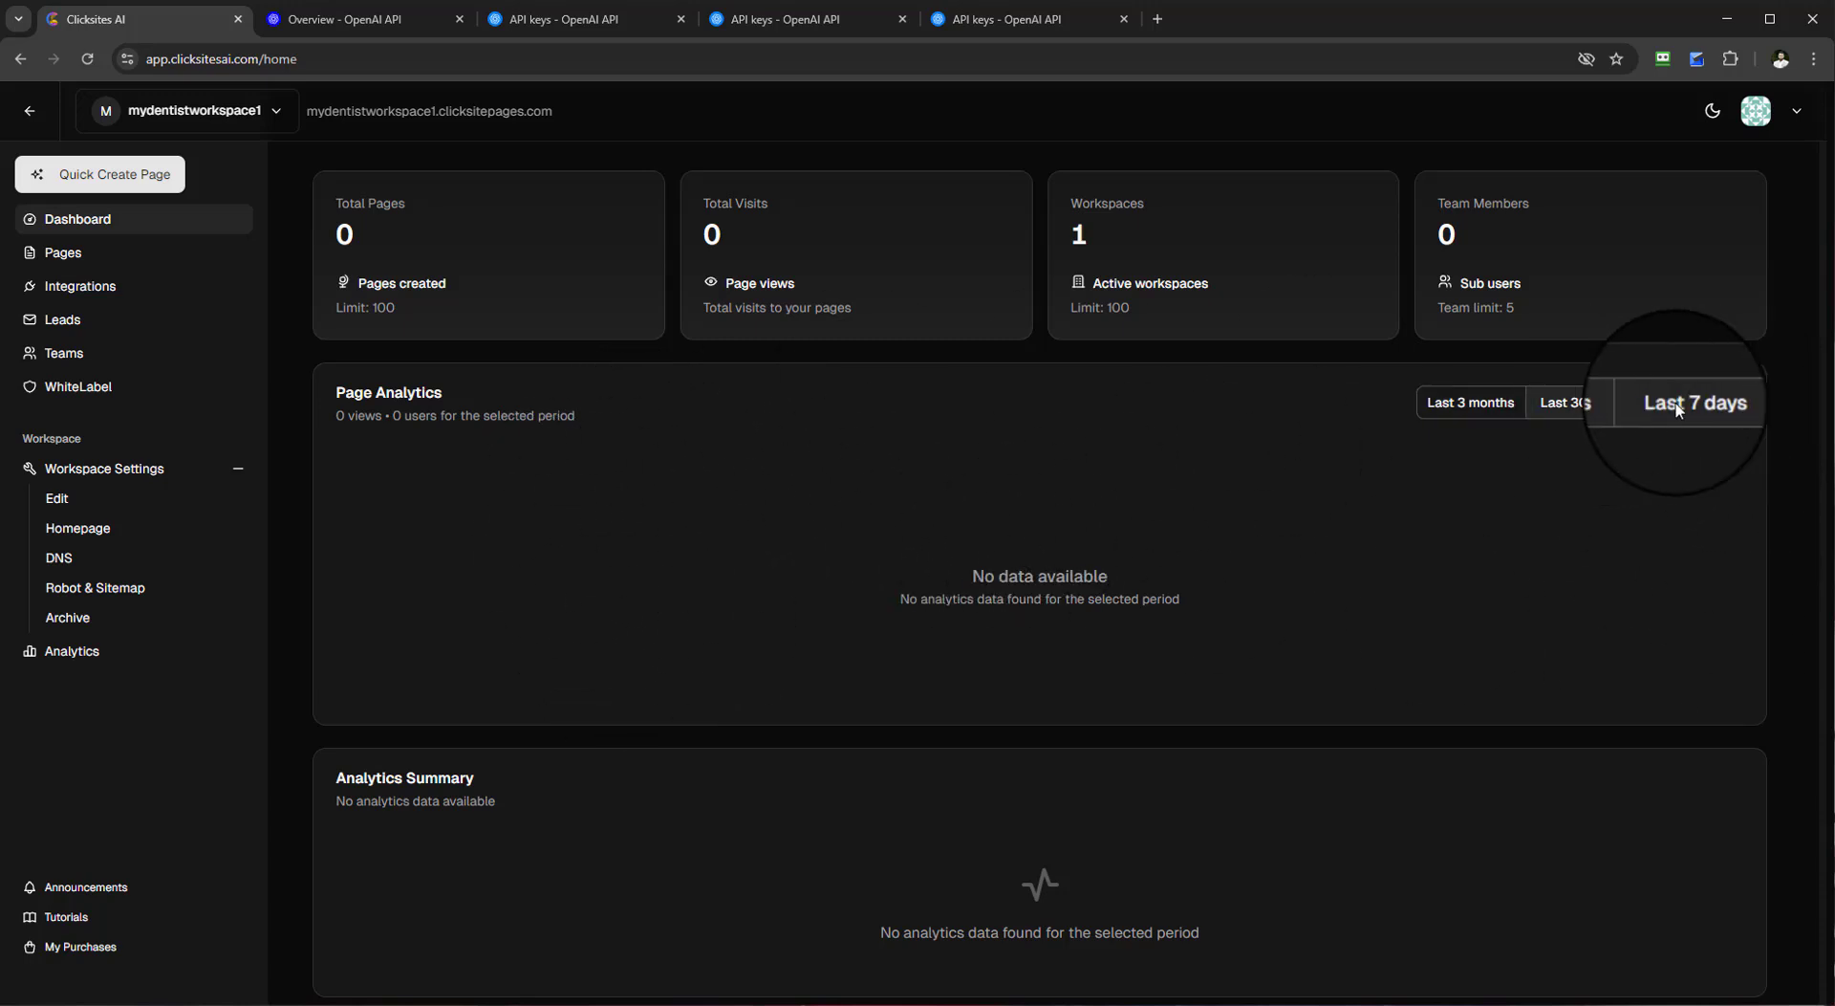
pyautogui.scroll(-2, 1002, 795)
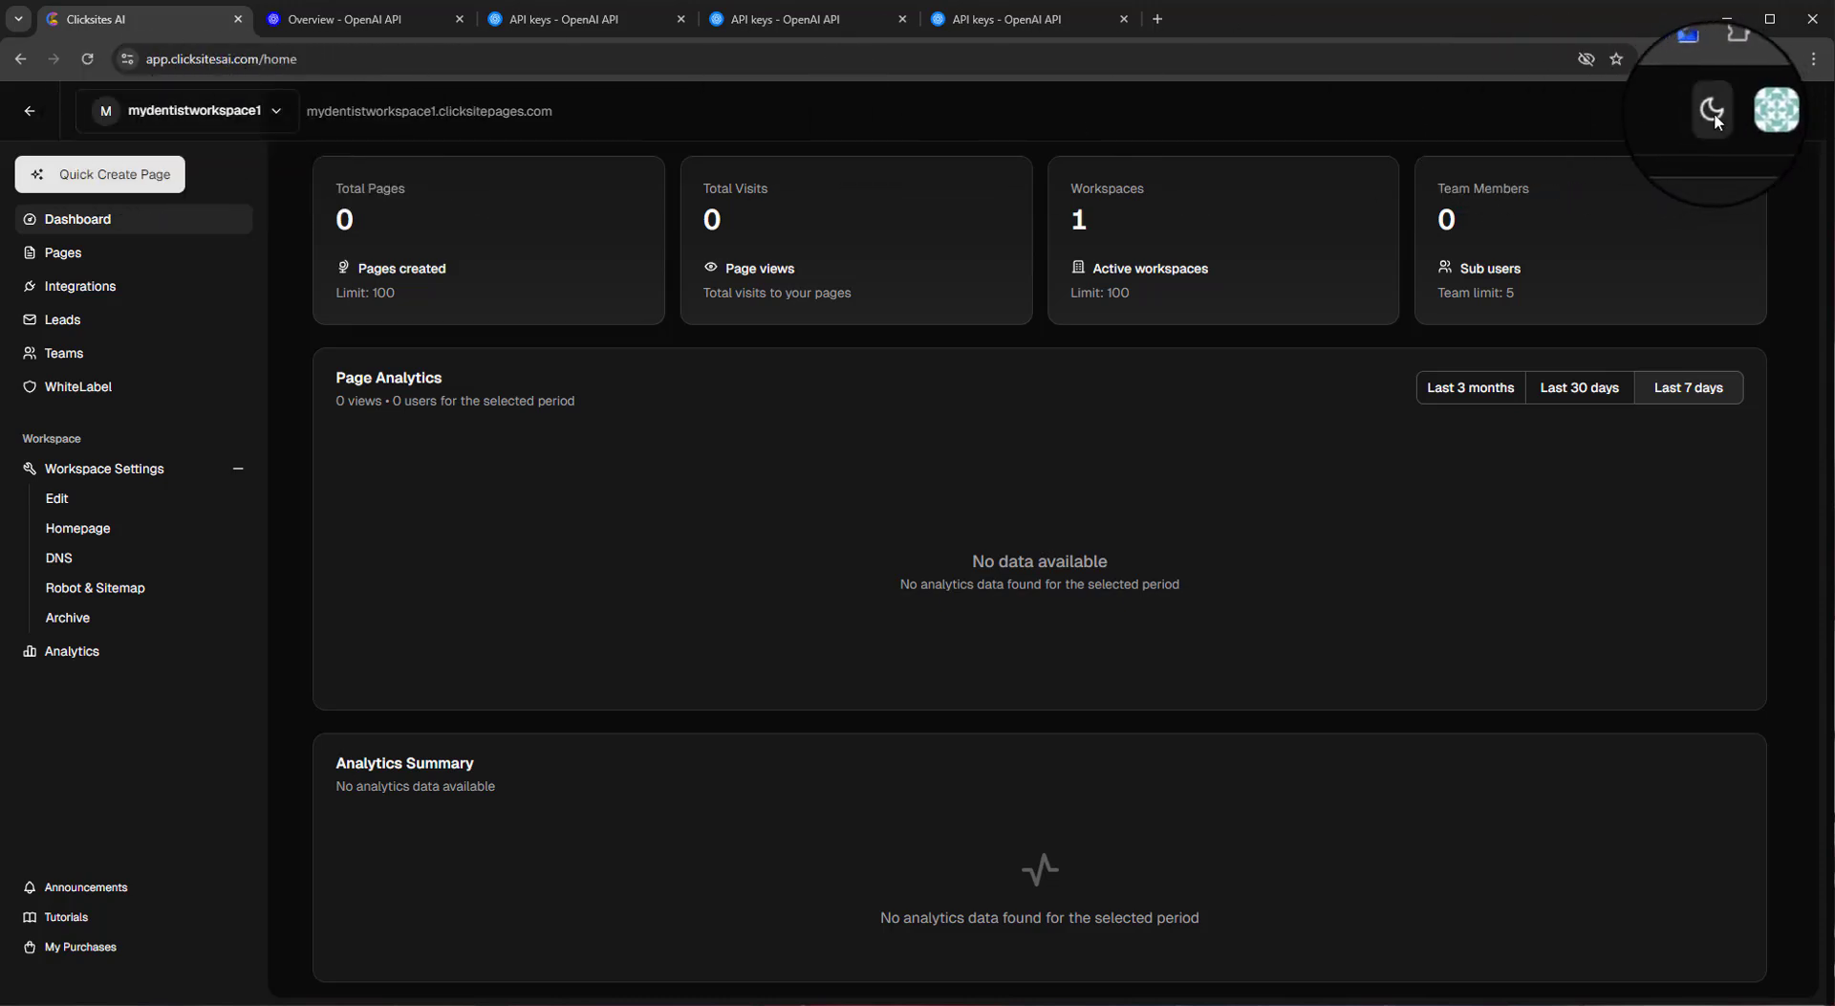
# Step: Preview the light theme, return to the dark theme, and view the account menu options
pyautogui.click(1714, 120)
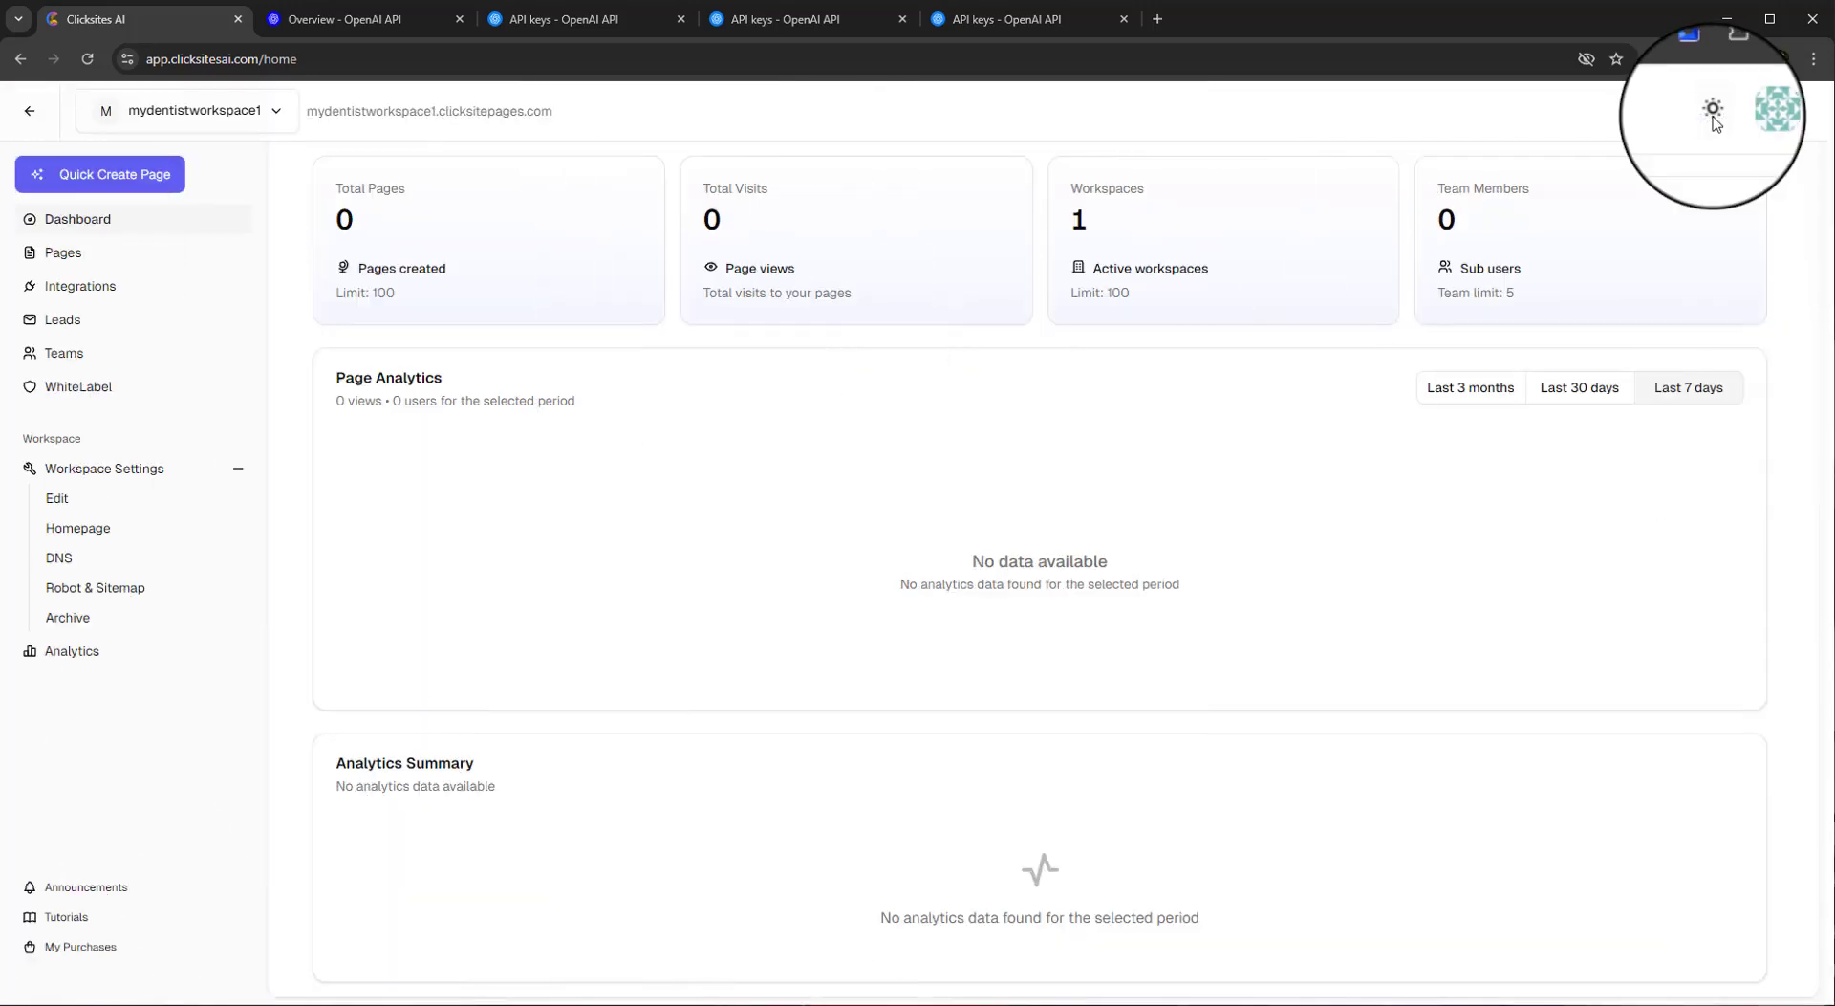
pyautogui.click(1714, 120)
pyautogui.click(1764, 111)
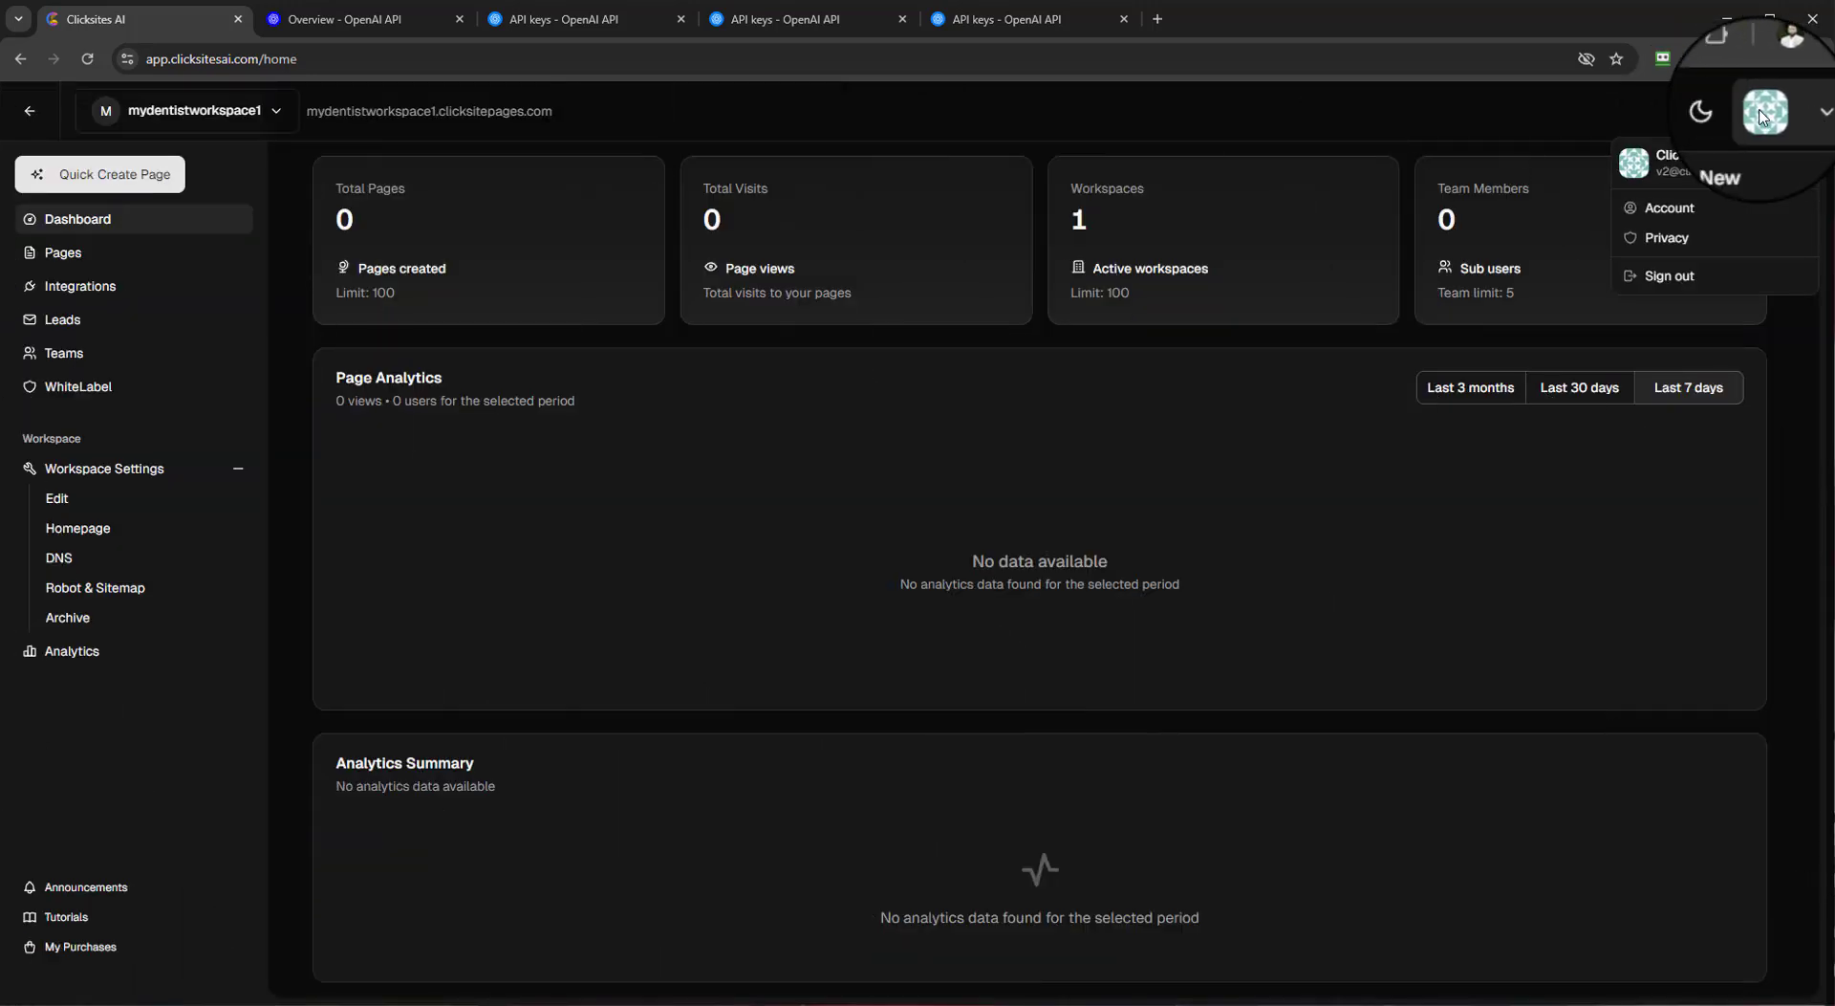
pyautogui.click(1332, 118)
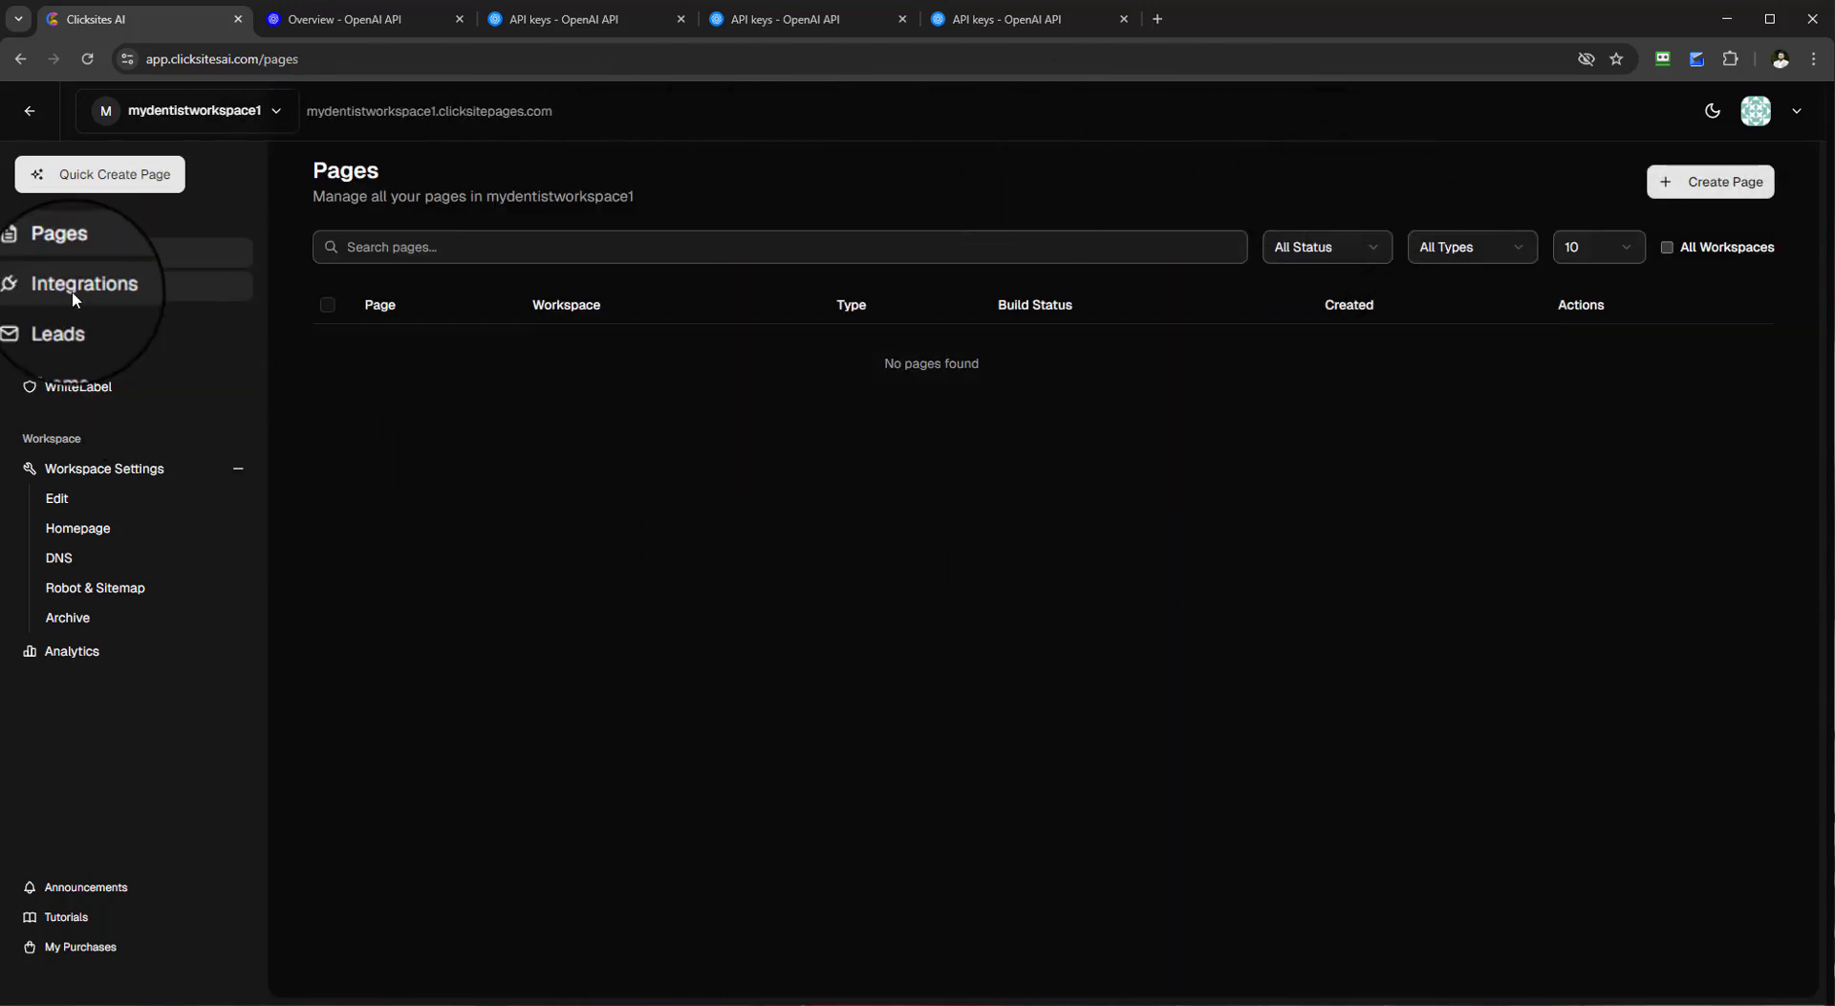
# Step: Open the integrations and view the key management dialogs for OpenAI and Gemini, closing each without changes
pyautogui.click(74, 297)
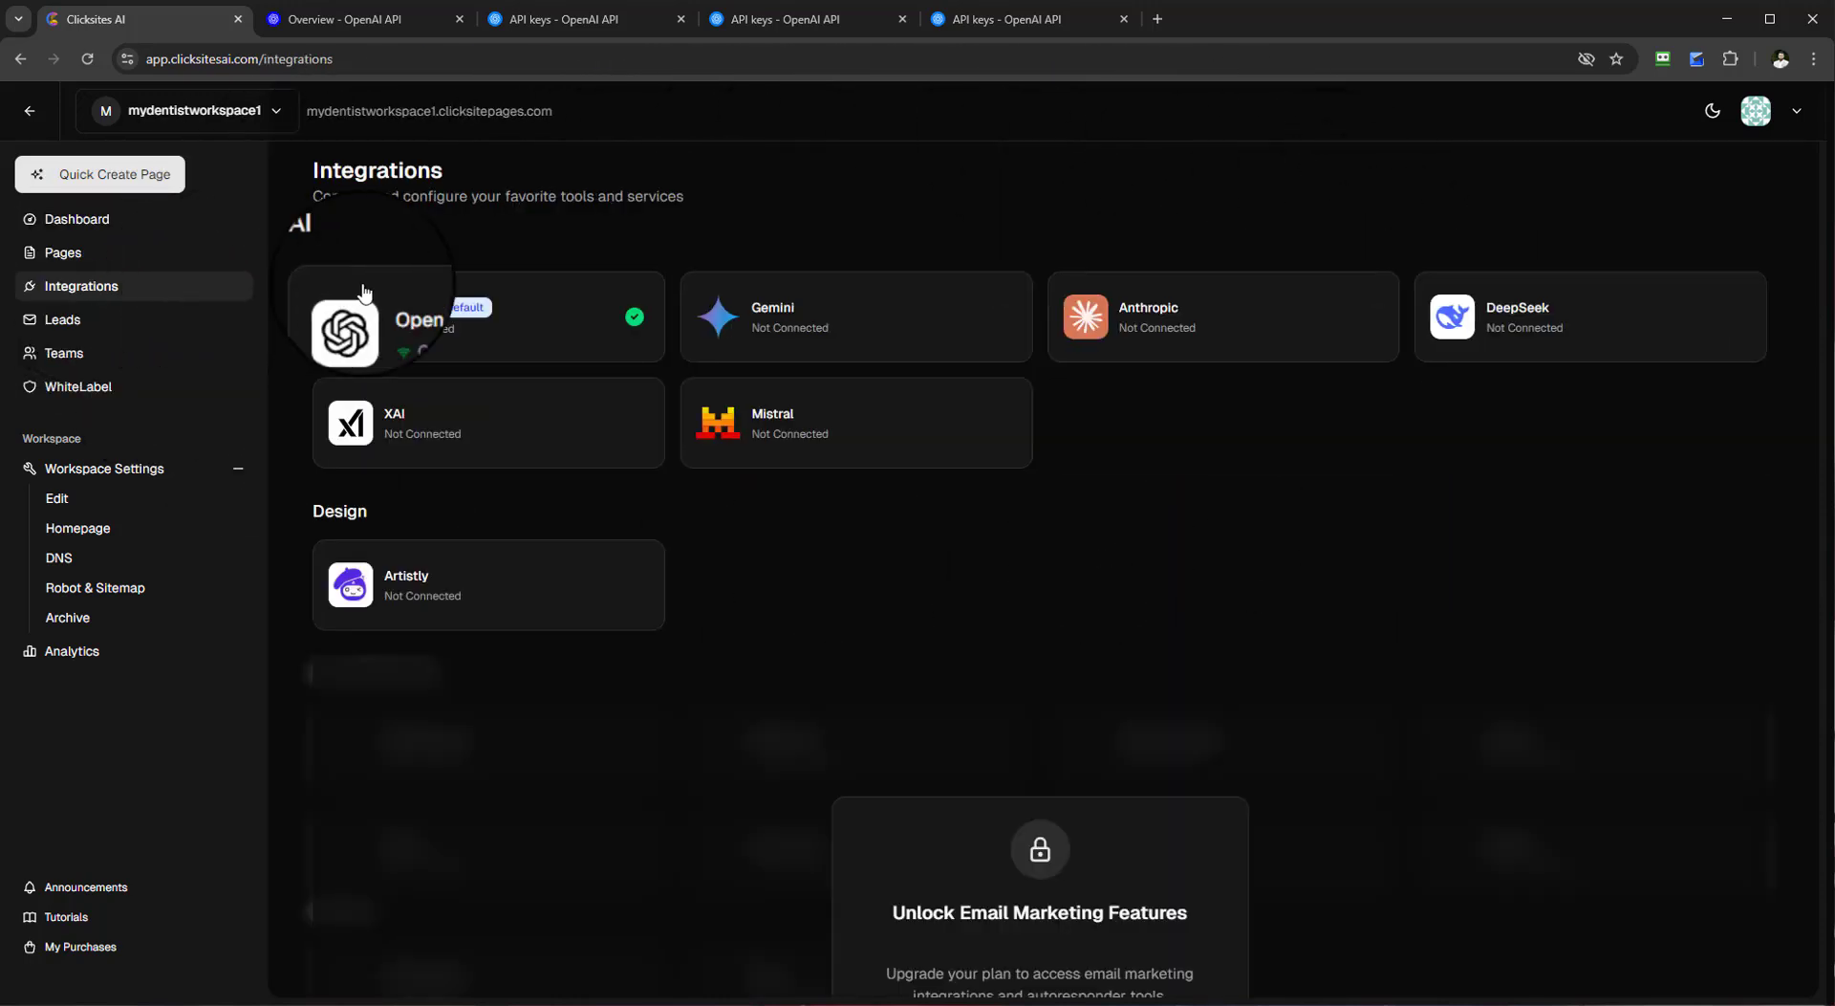
pyautogui.click(513, 346)
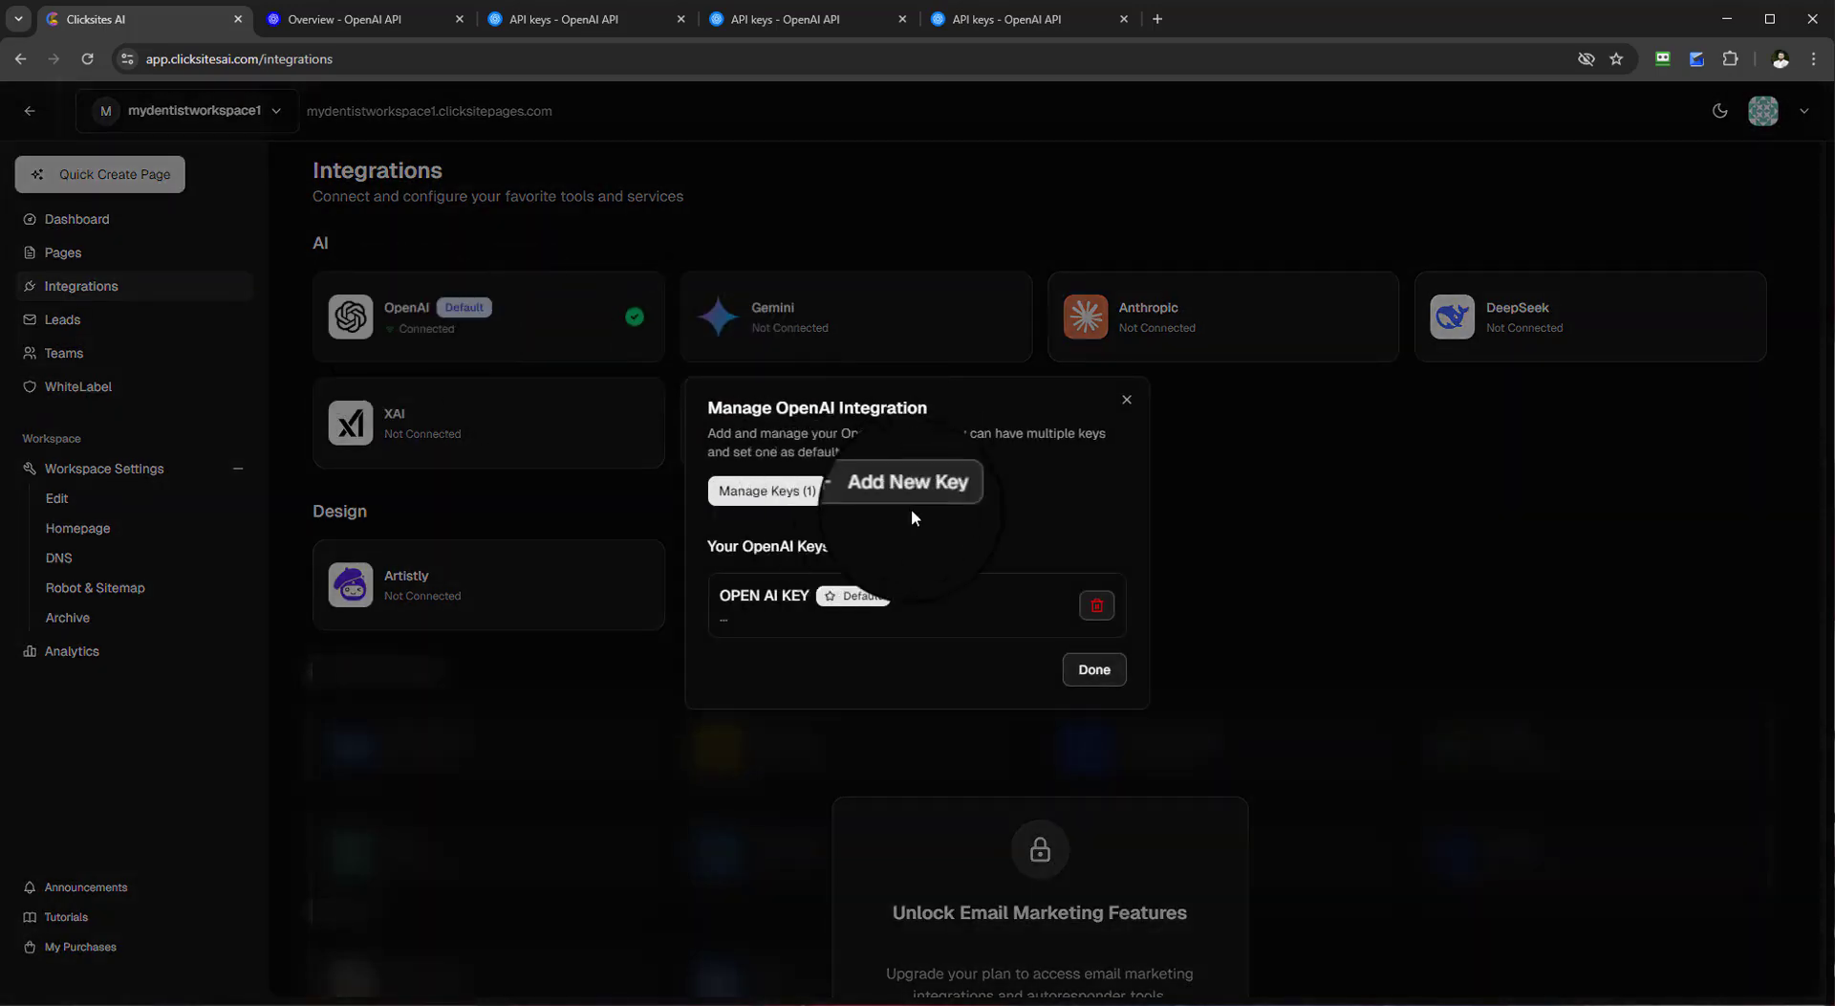
pyautogui.click(1128, 402)
pyautogui.click(810, 335)
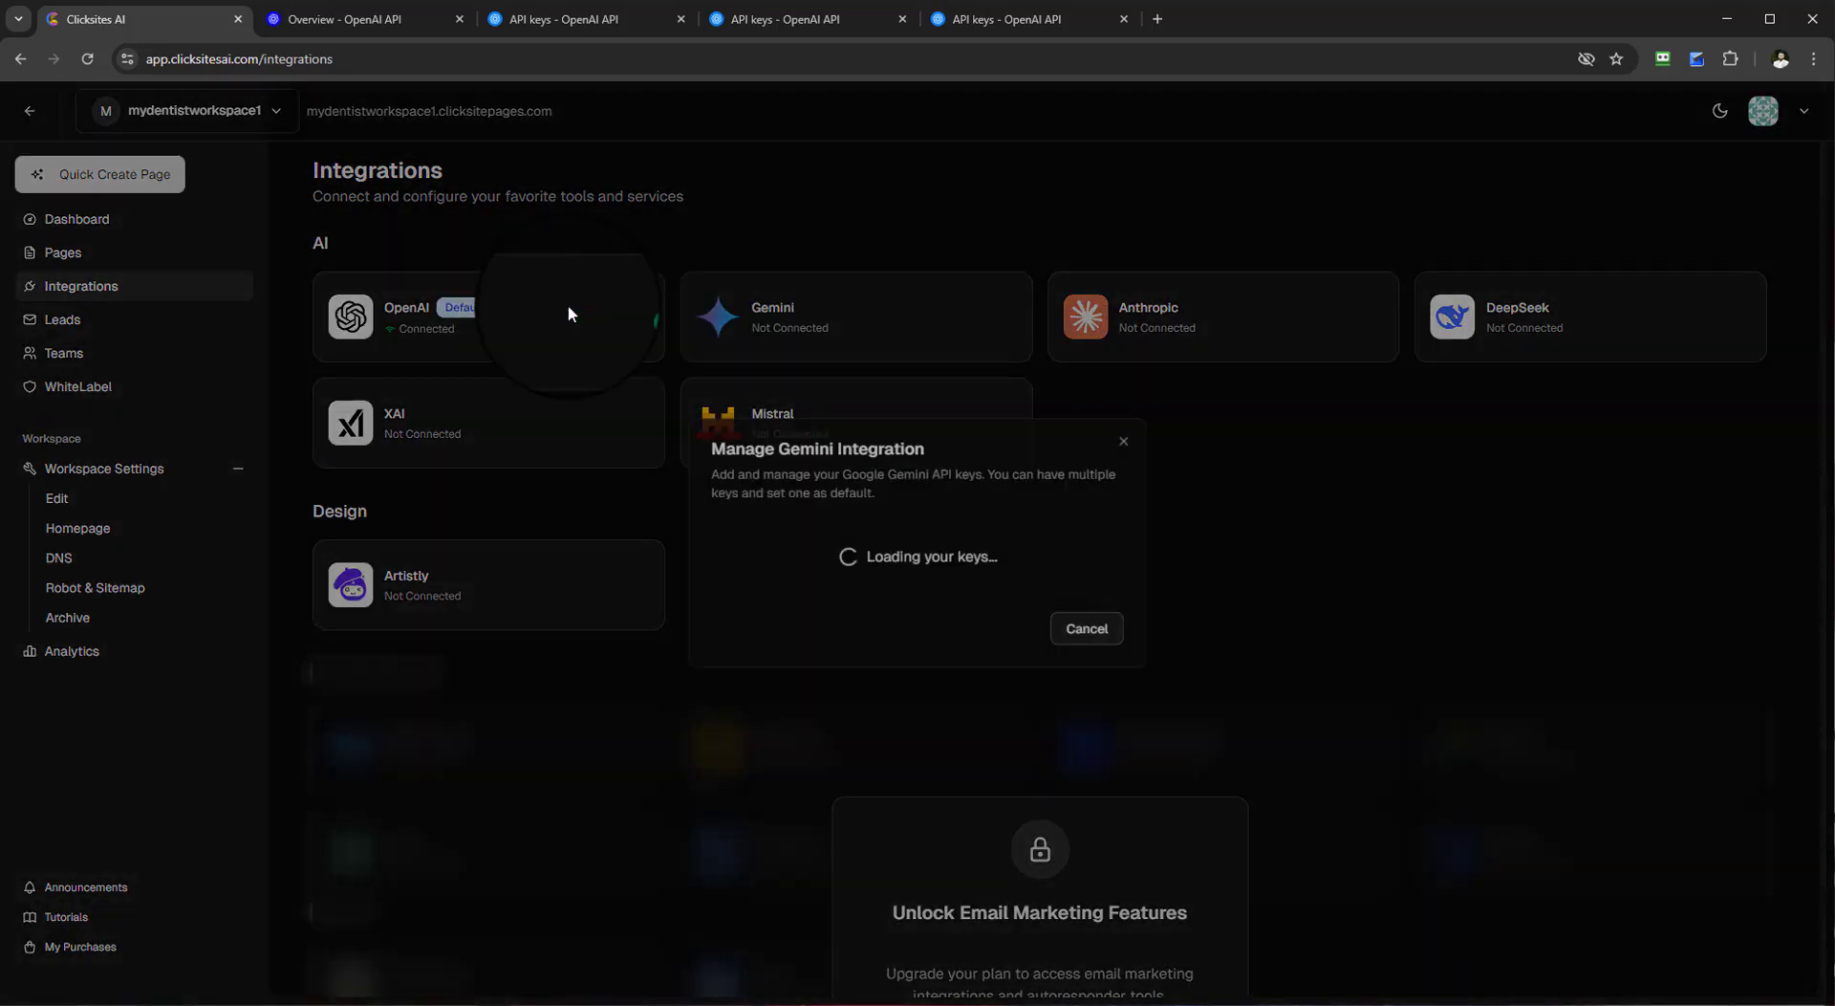
pyautogui.click(1125, 409)
pyautogui.click(840, 342)
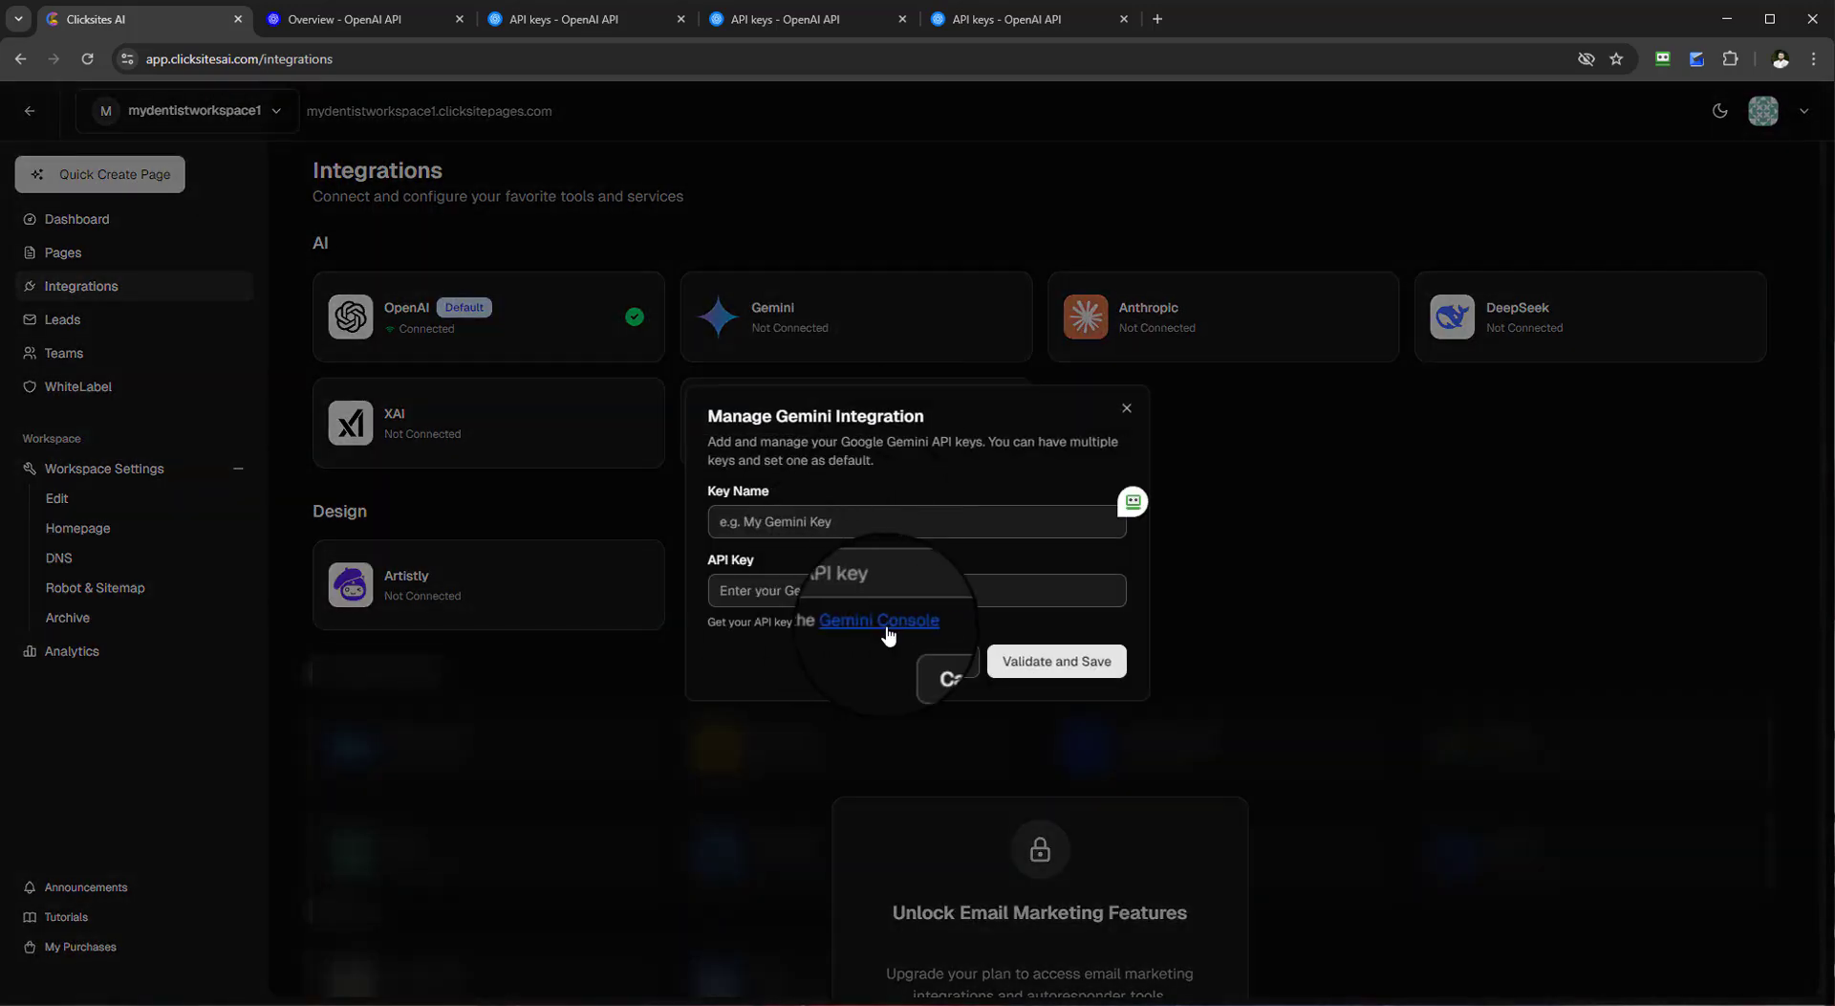
pyautogui.click(1127, 409)
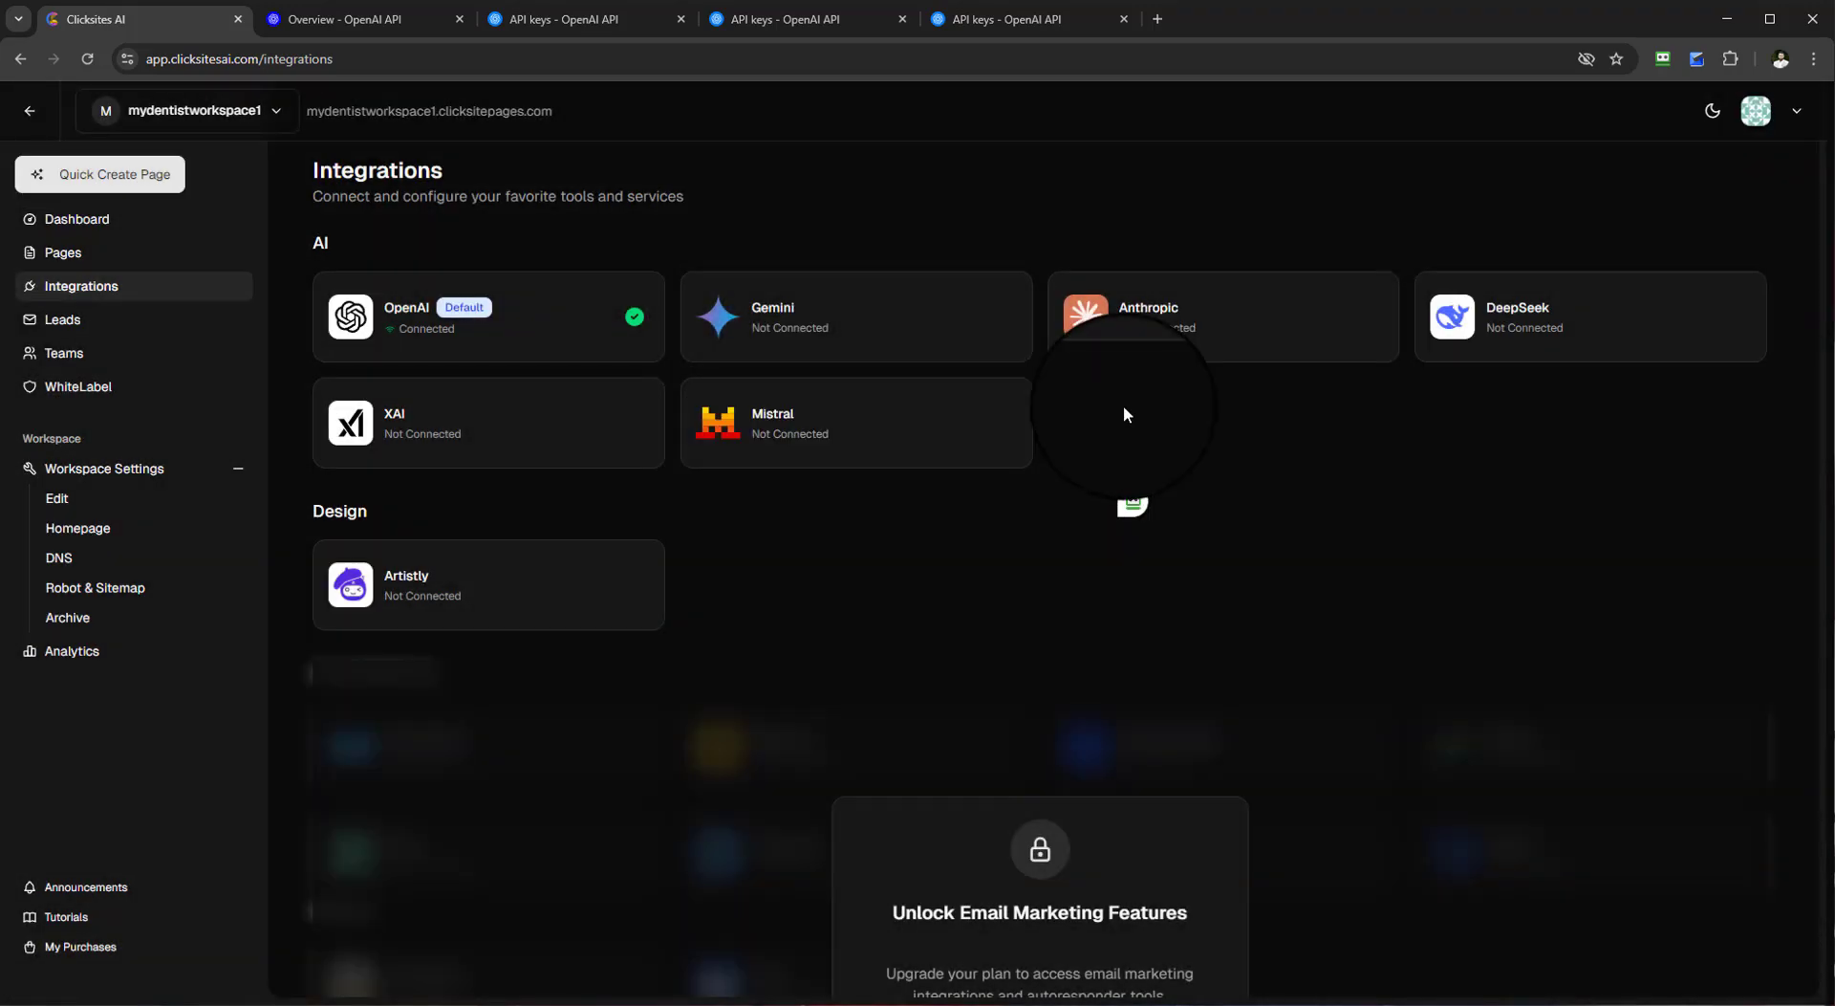
# Step: Look through the AI and Design integrations and the locked Email Marketing section
pyautogui.scroll(-1, 621, 540)
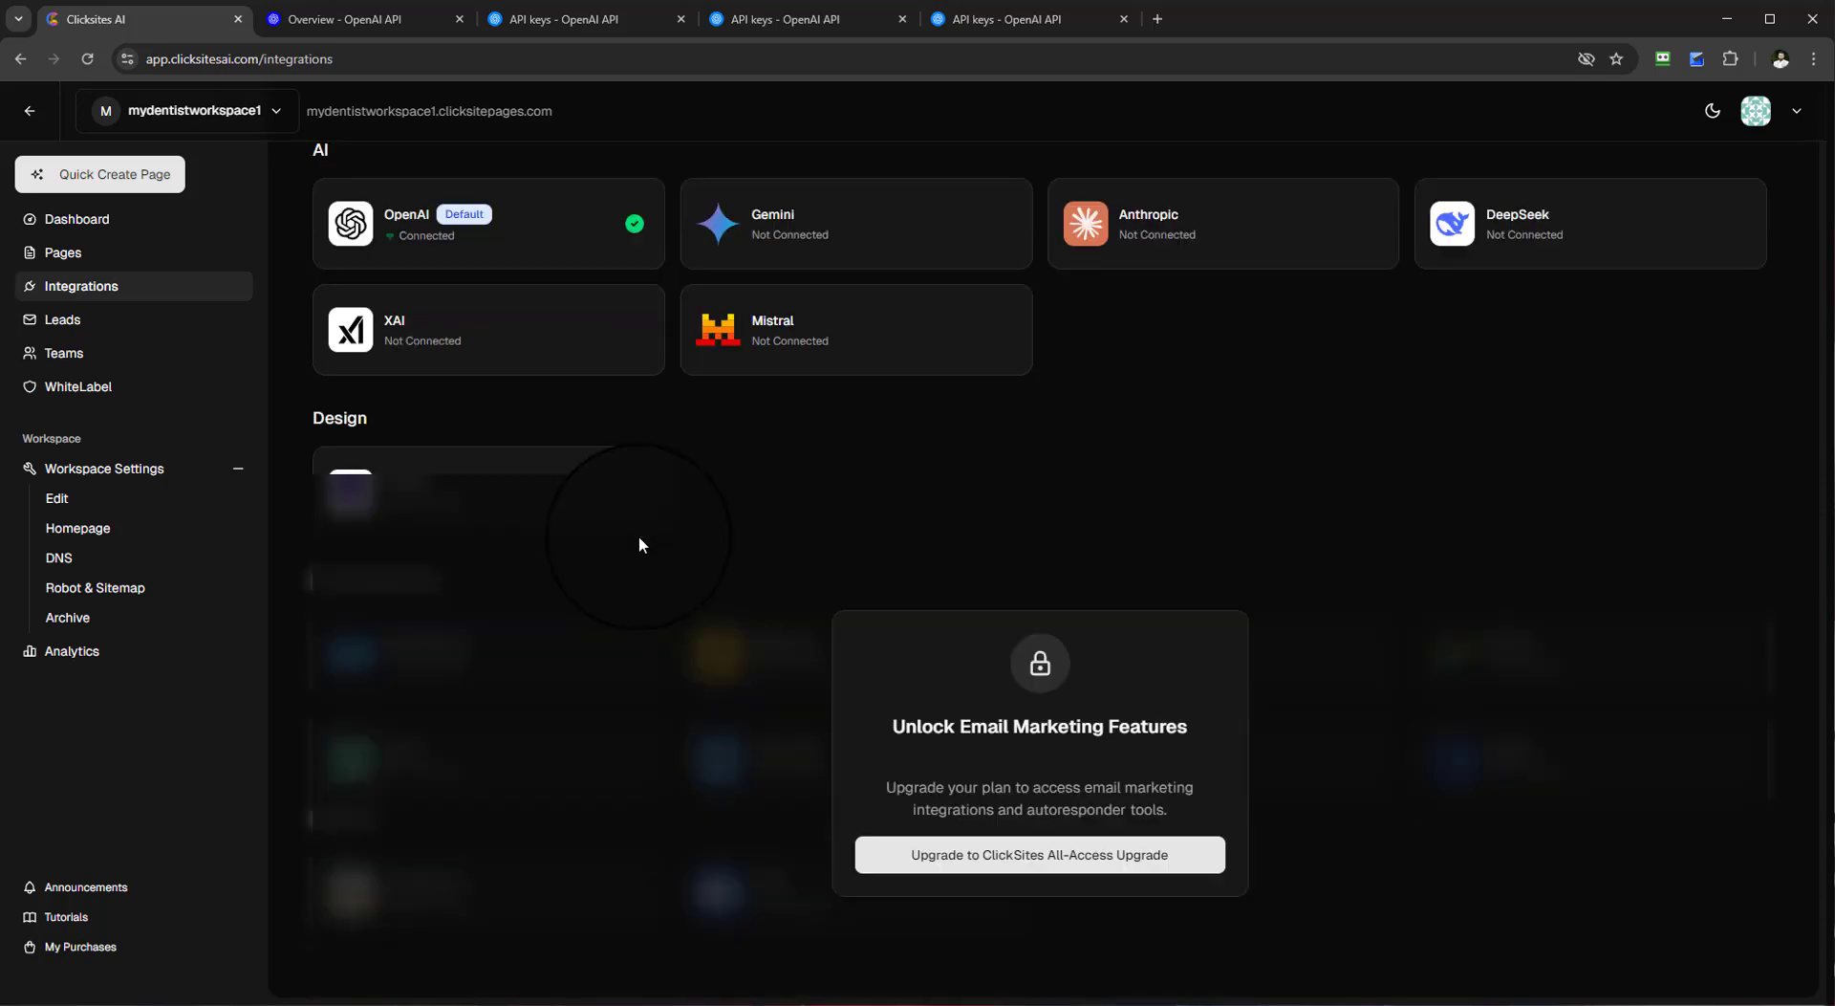
pyautogui.scroll(-1, 641, 540)
pyautogui.scroll(-1, 636, 540)
pyautogui.scroll(2, 611, 536)
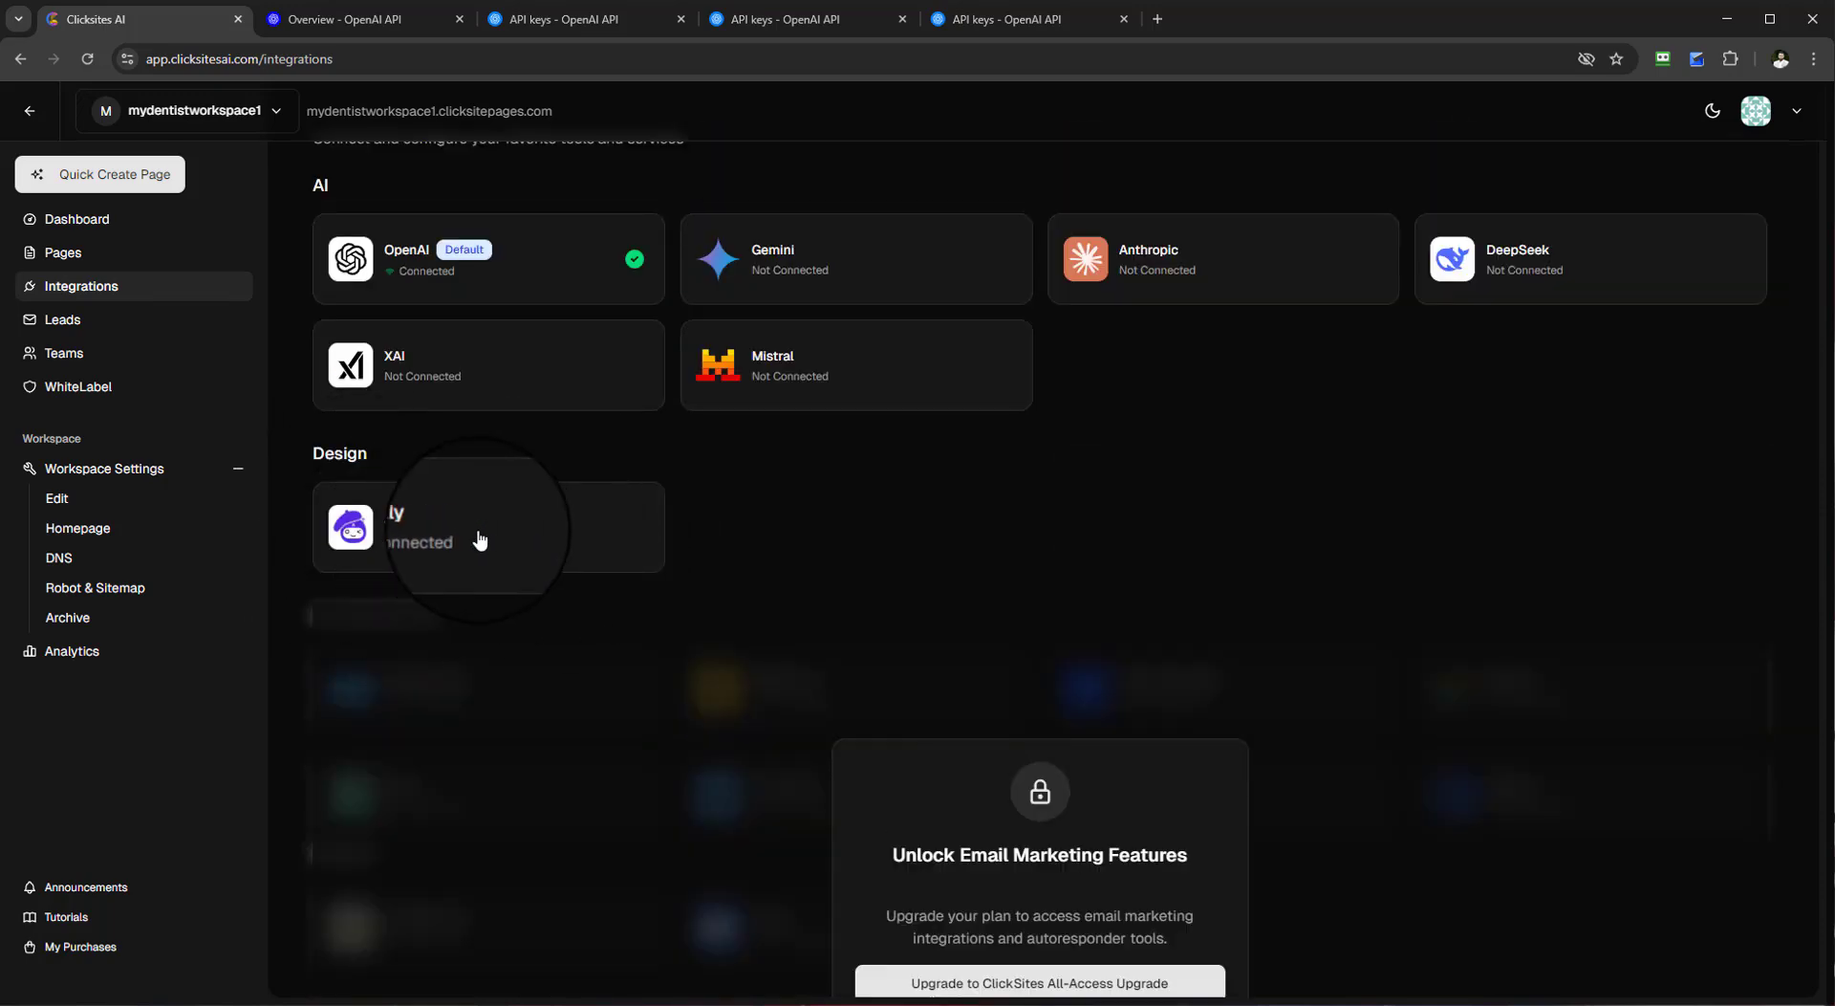
pyautogui.scroll(-2, 466, 540)
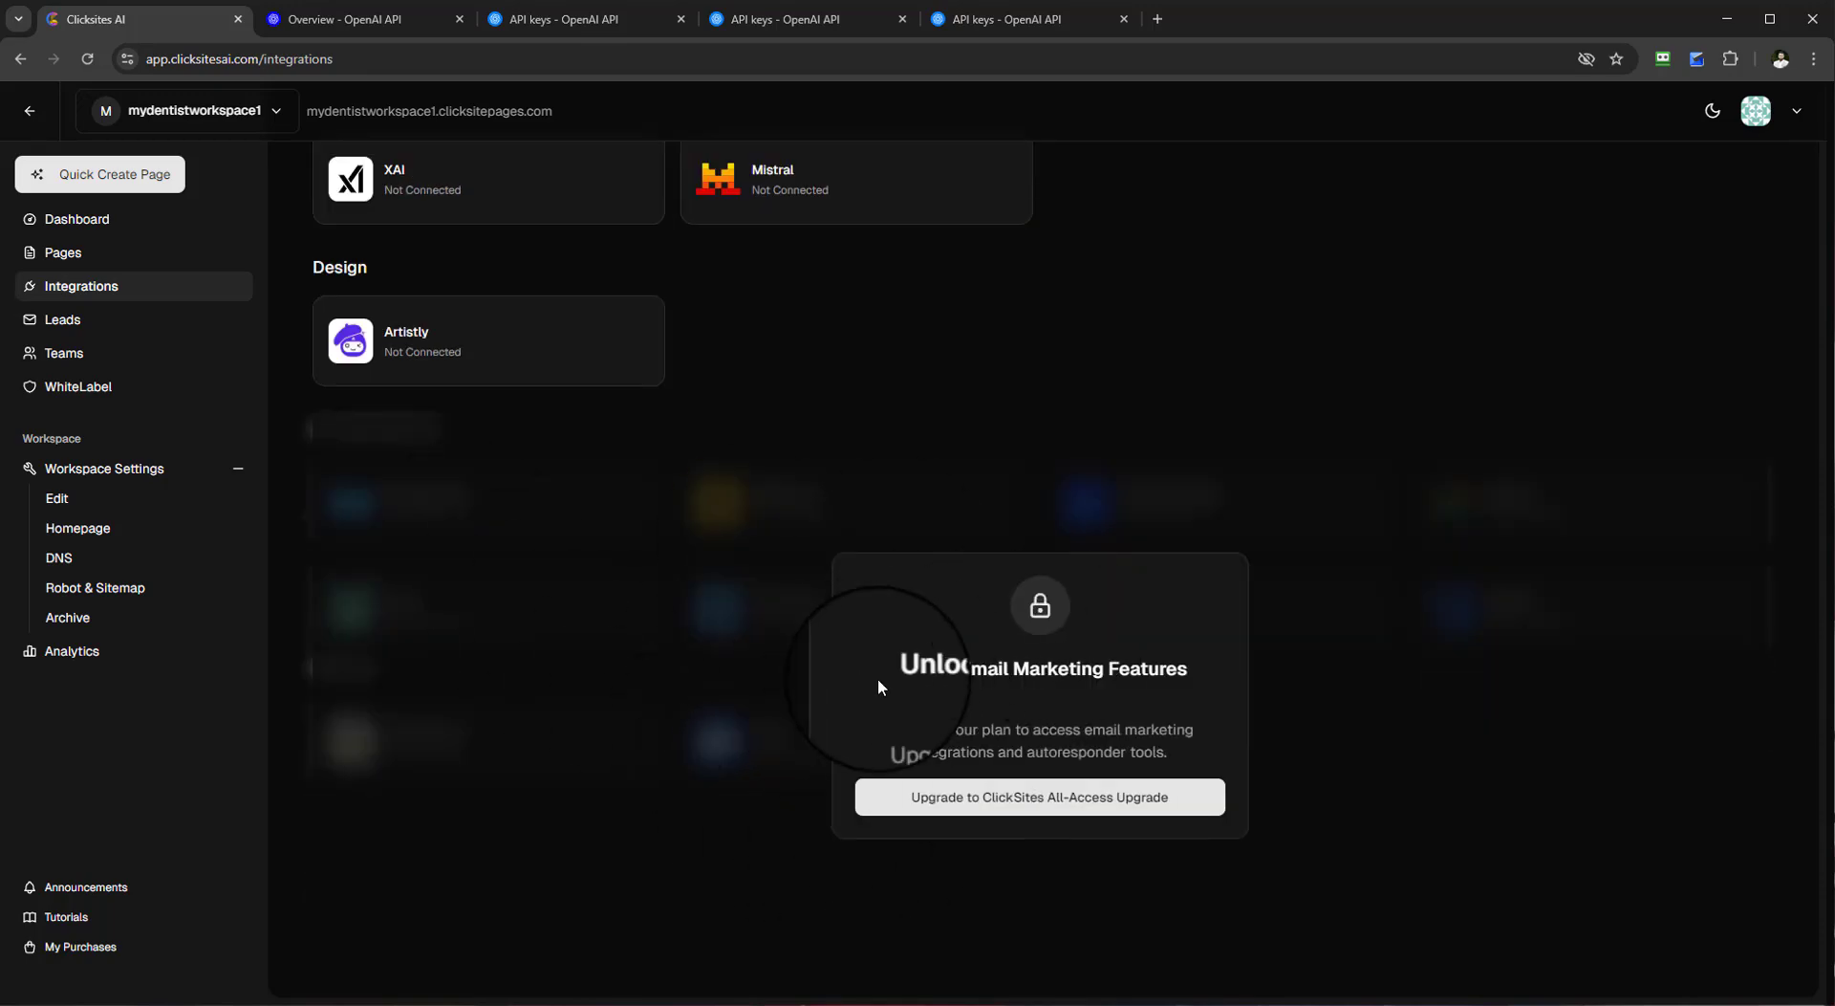
pyautogui.scroll(3, 1051, 689)
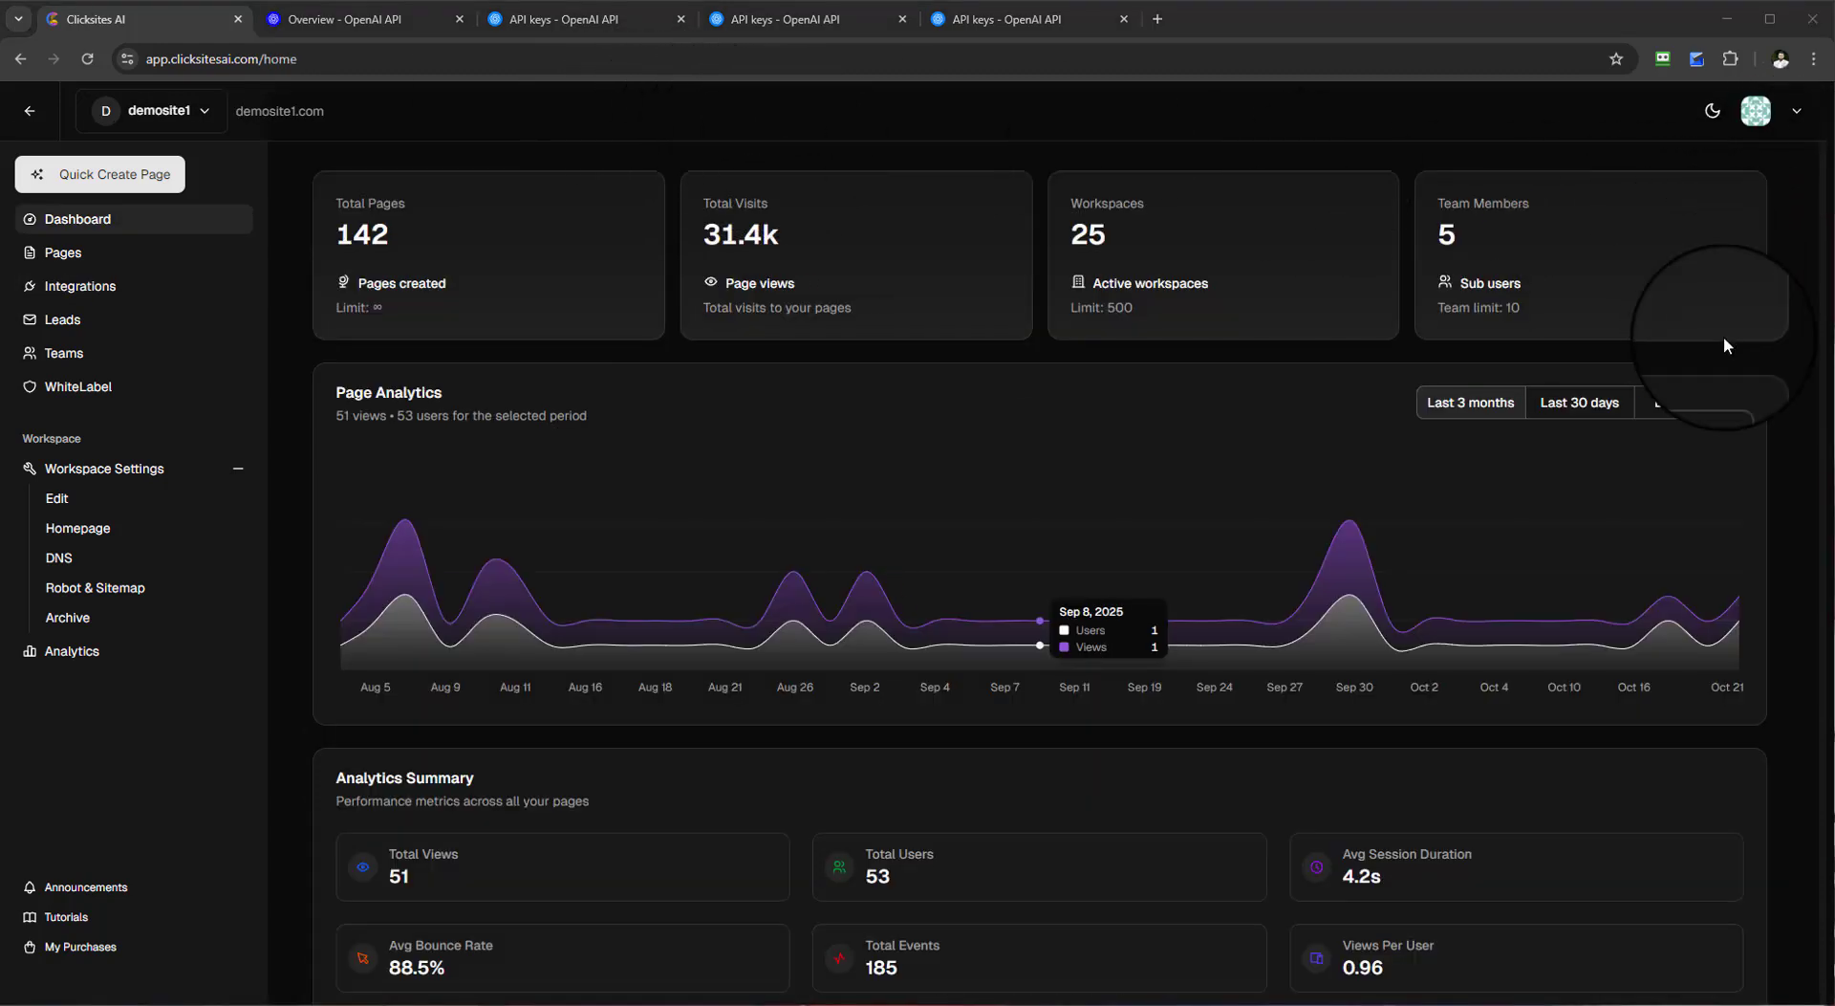
# Step: Review the page analytics chart, analytics summary and device breakdown on the demosite1 dashboard
pyautogui.scroll(-1, 1724, 345)
pyautogui.scroll(1, 1724, 353)
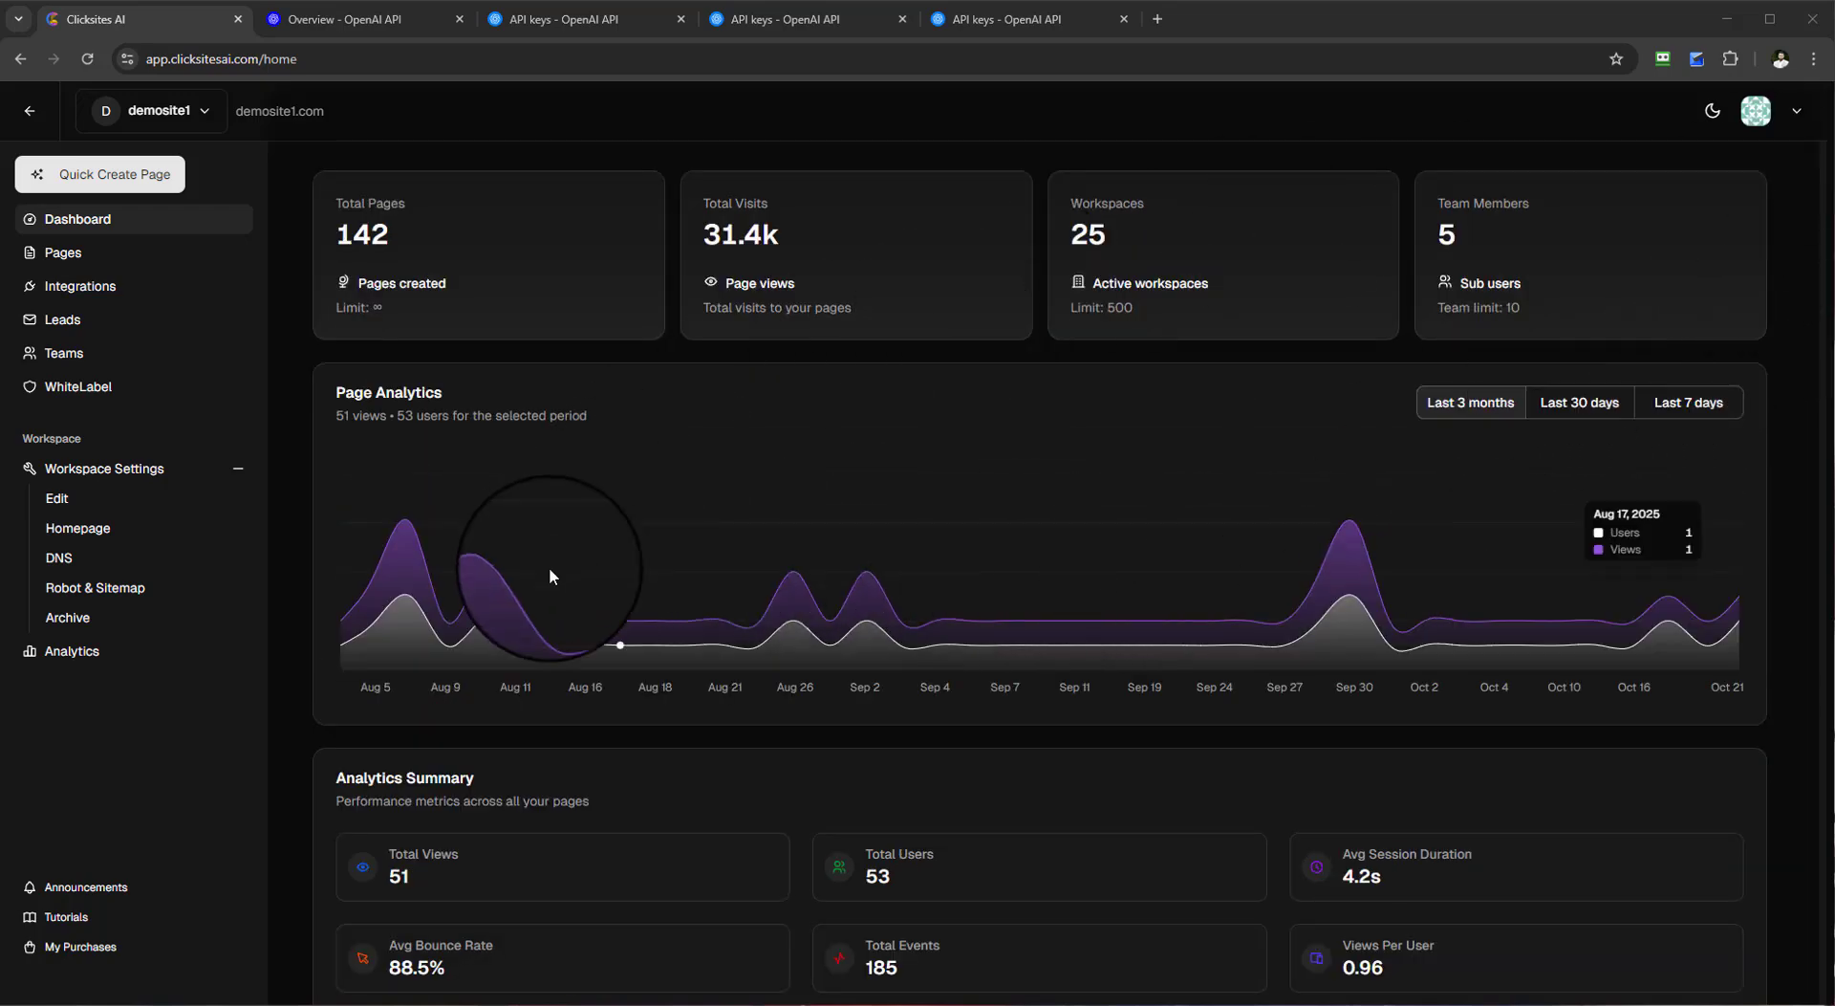
pyautogui.scroll(-2, 1361, 611)
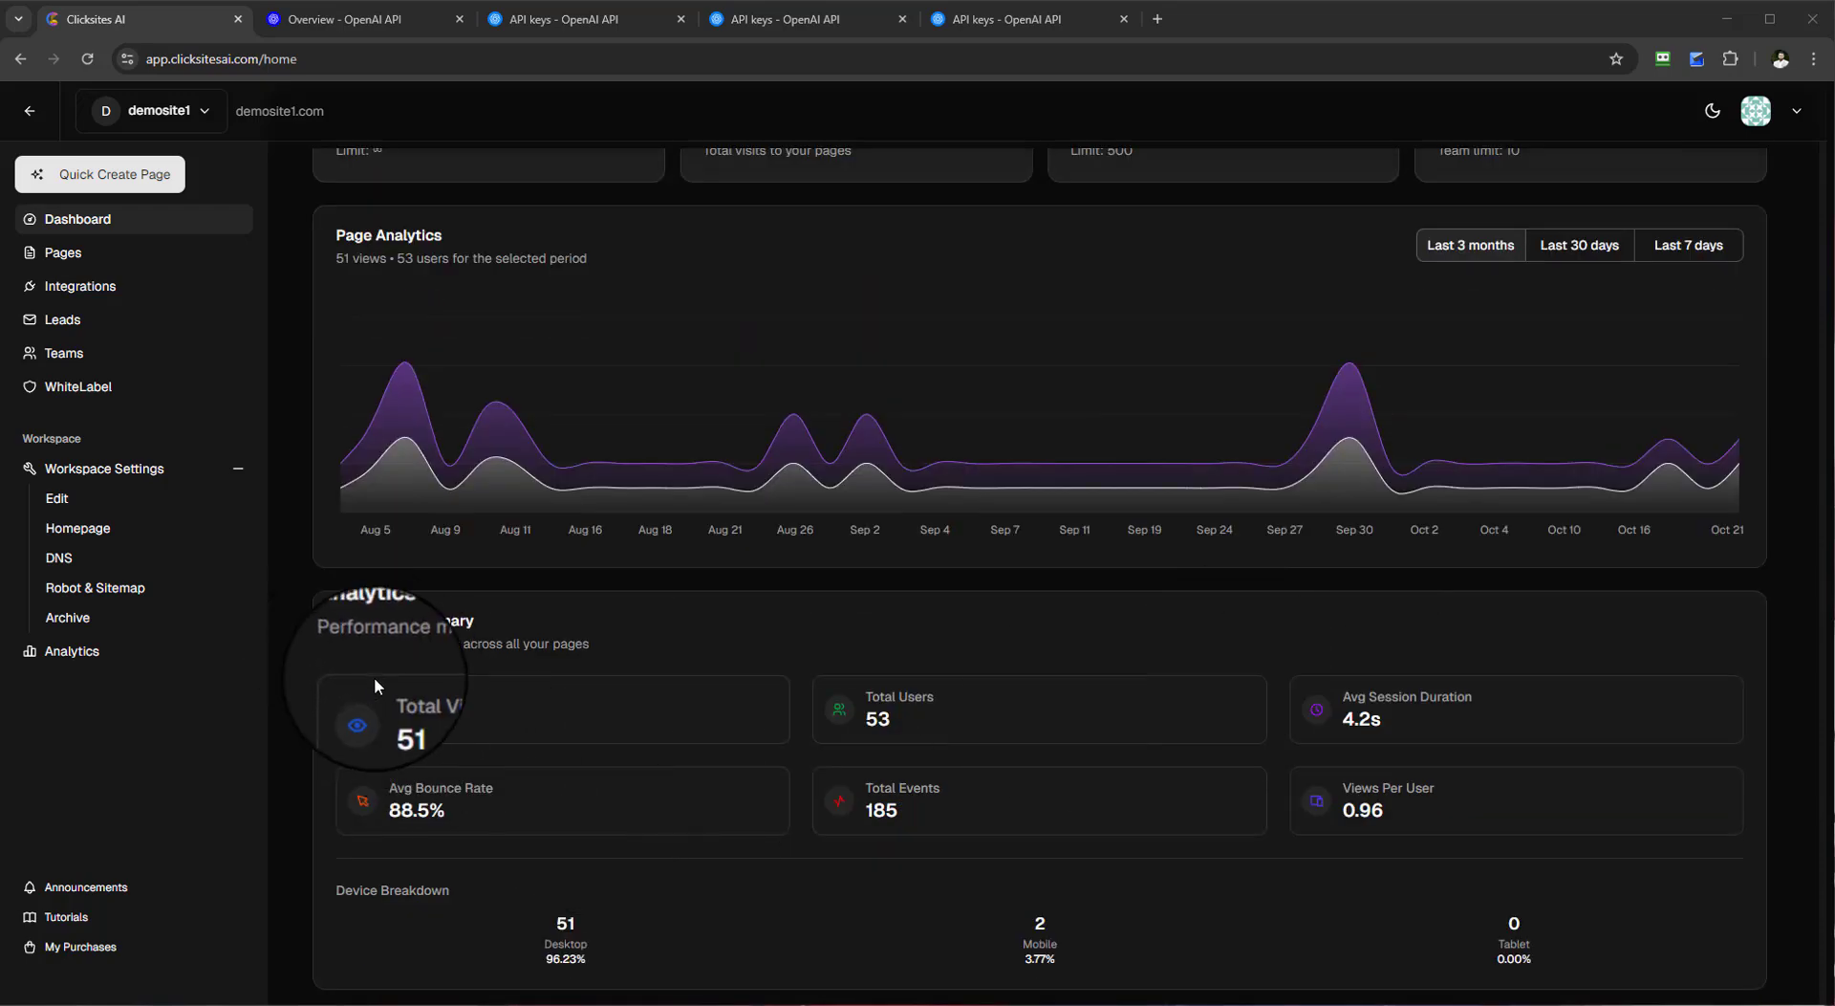
pyautogui.scroll(2, 373, 669)
# Step: Examine the integrations available to demosite1 and view the GetResponse integration form without connecting it
pyautogui.click(84, 286)
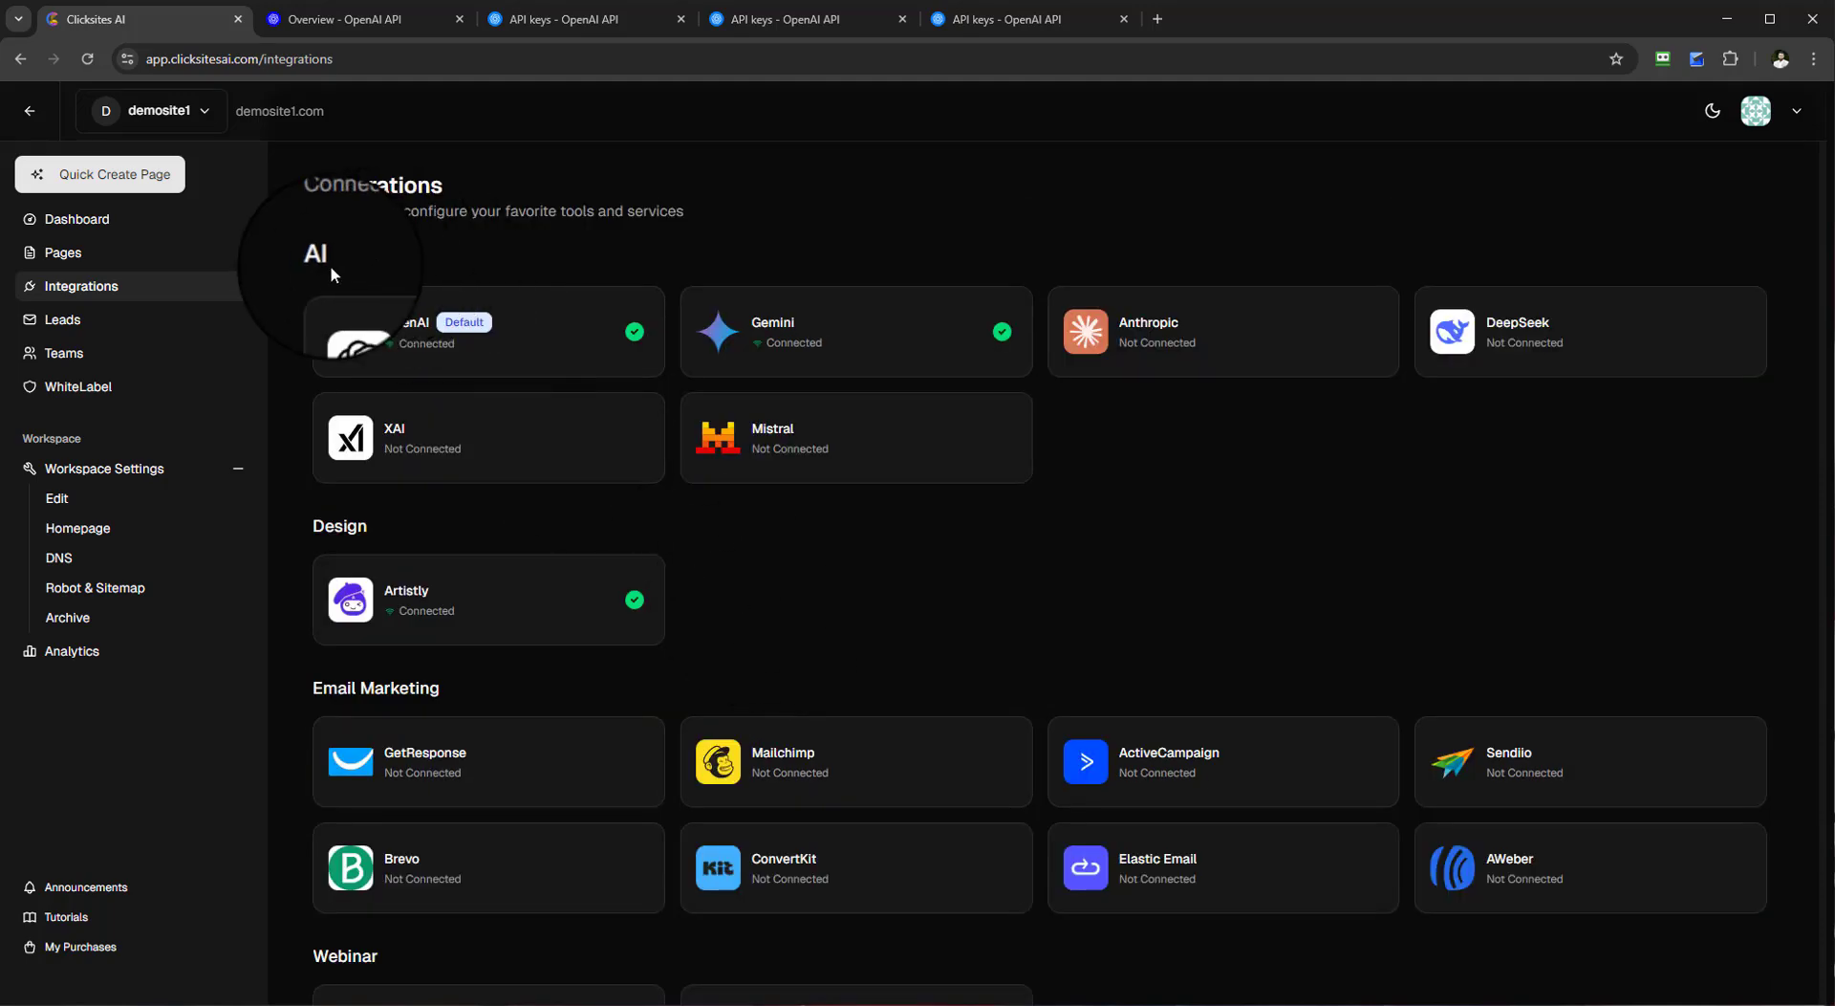
pyautogui.scroll(-1, 414, 507)
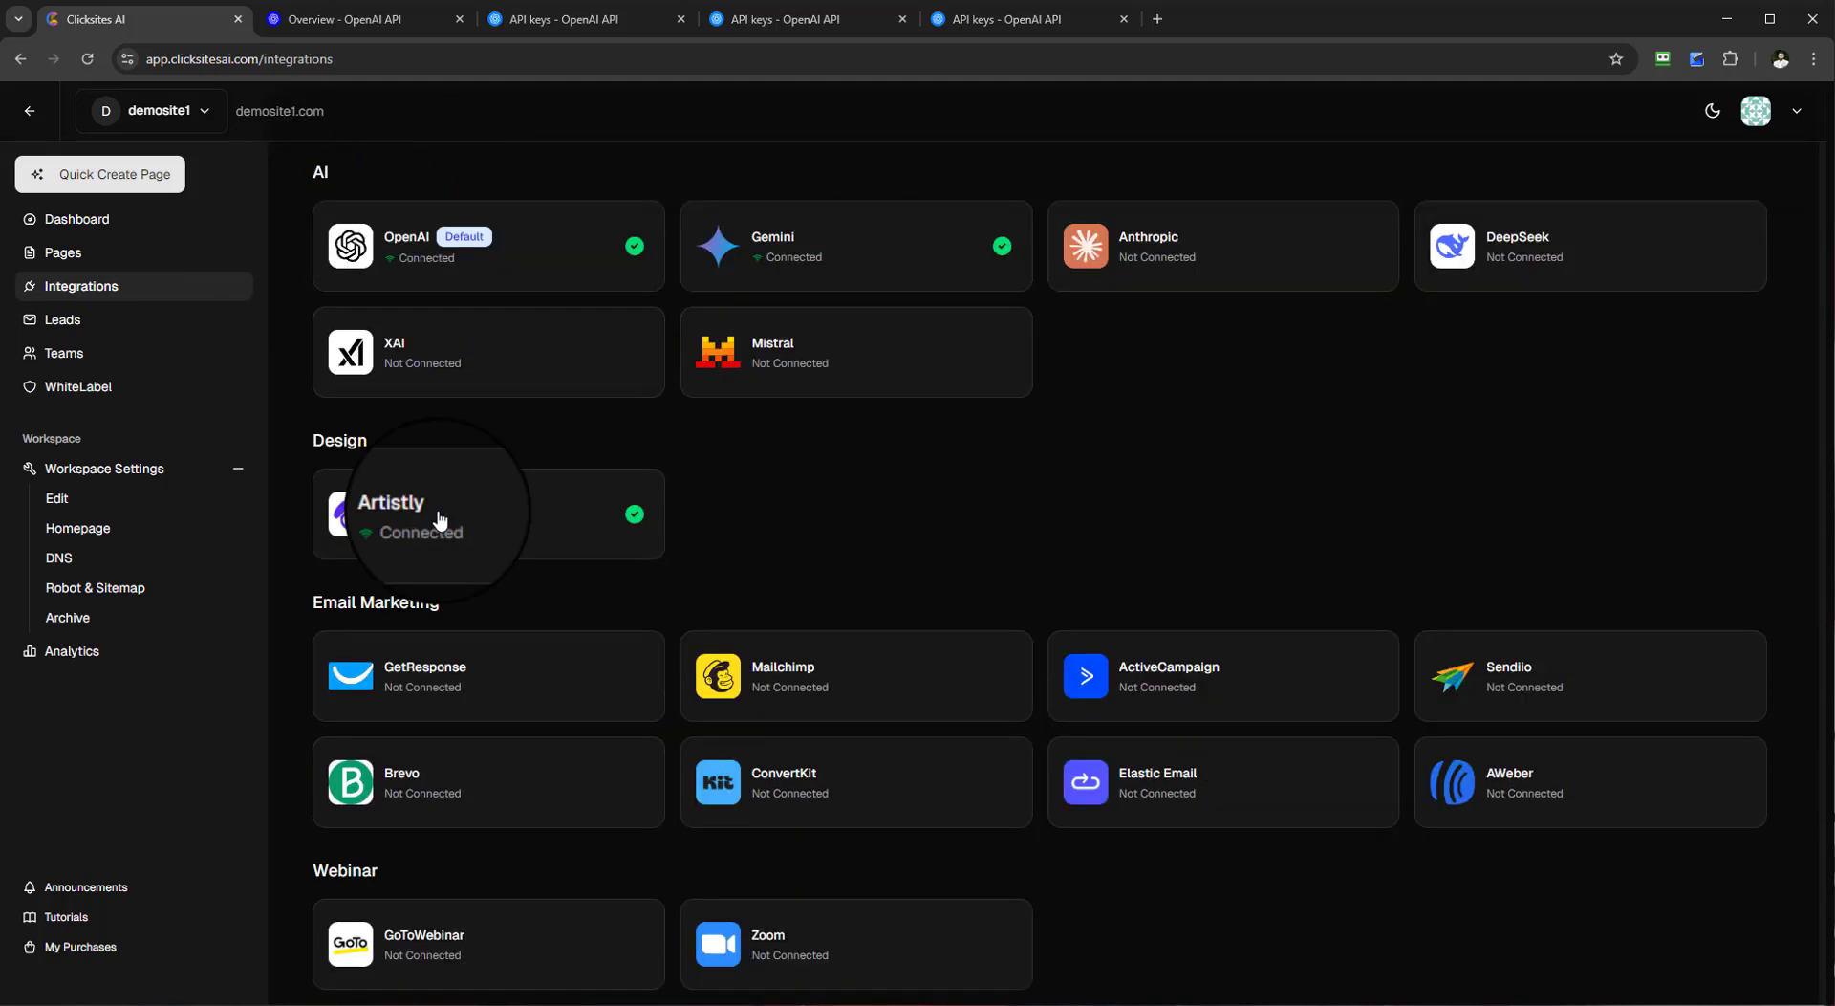
pyautogui.scroll(-1, 570, 547)
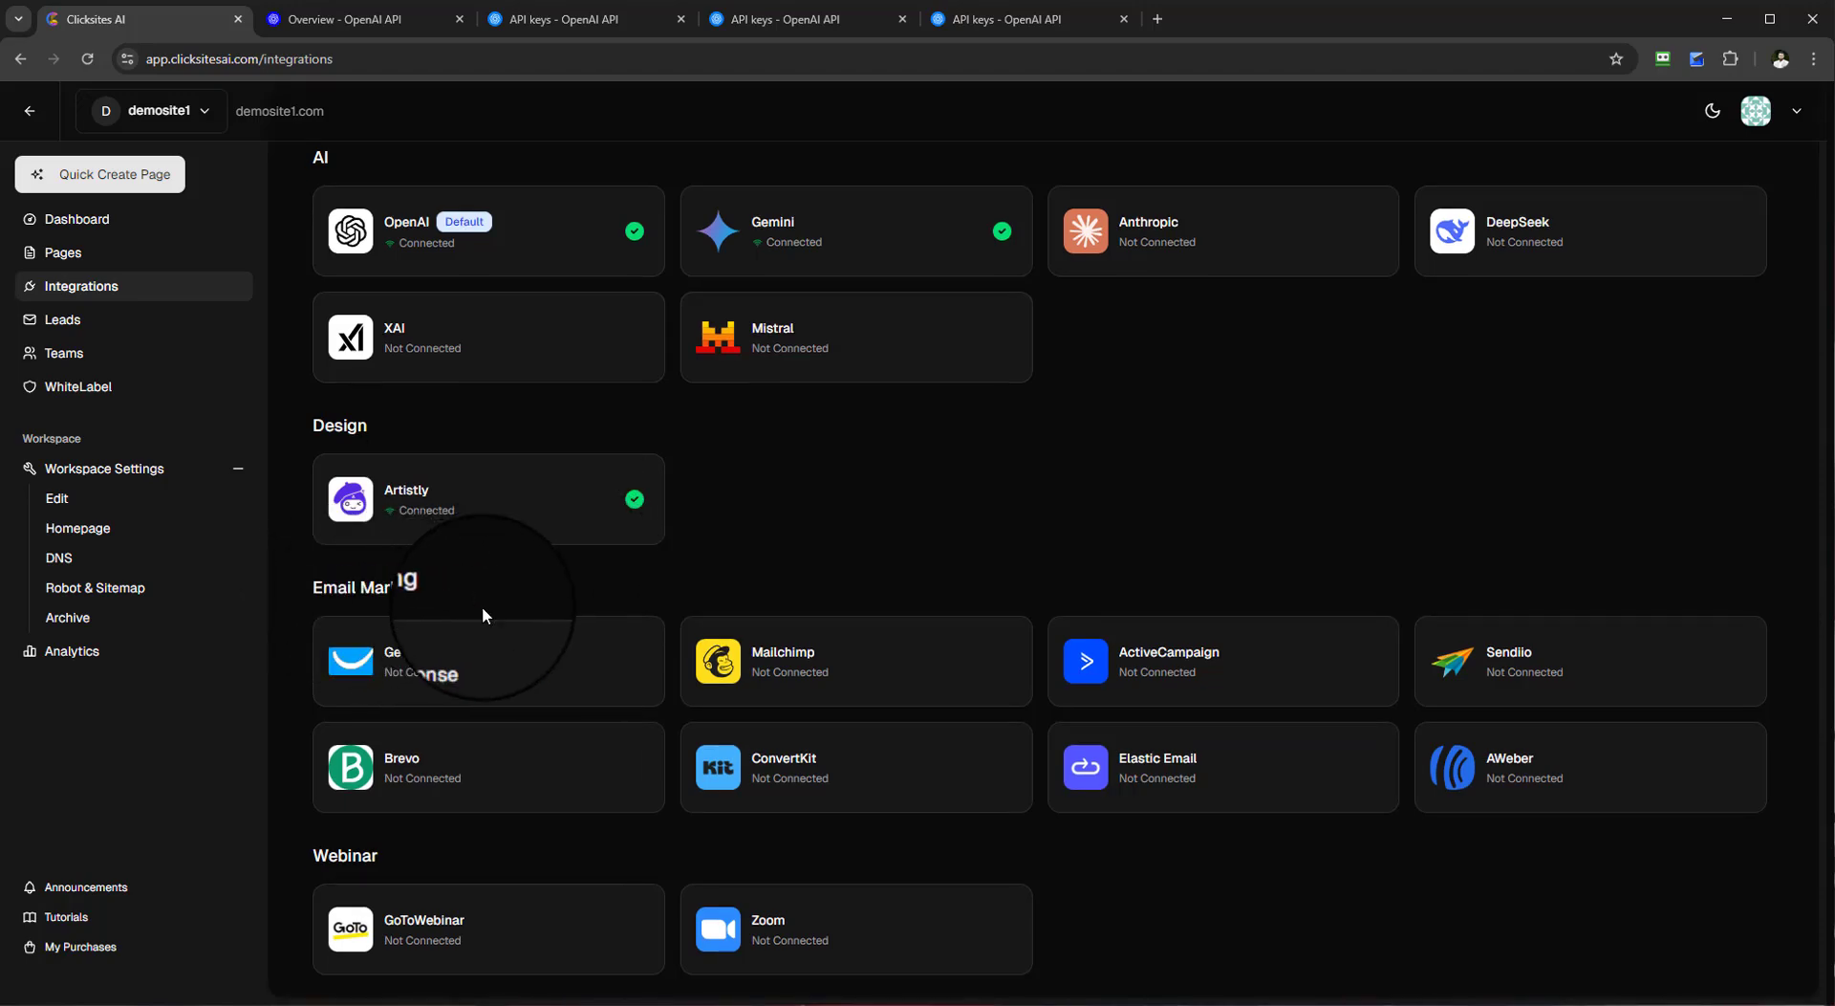
pyautogui.click(390, 690)
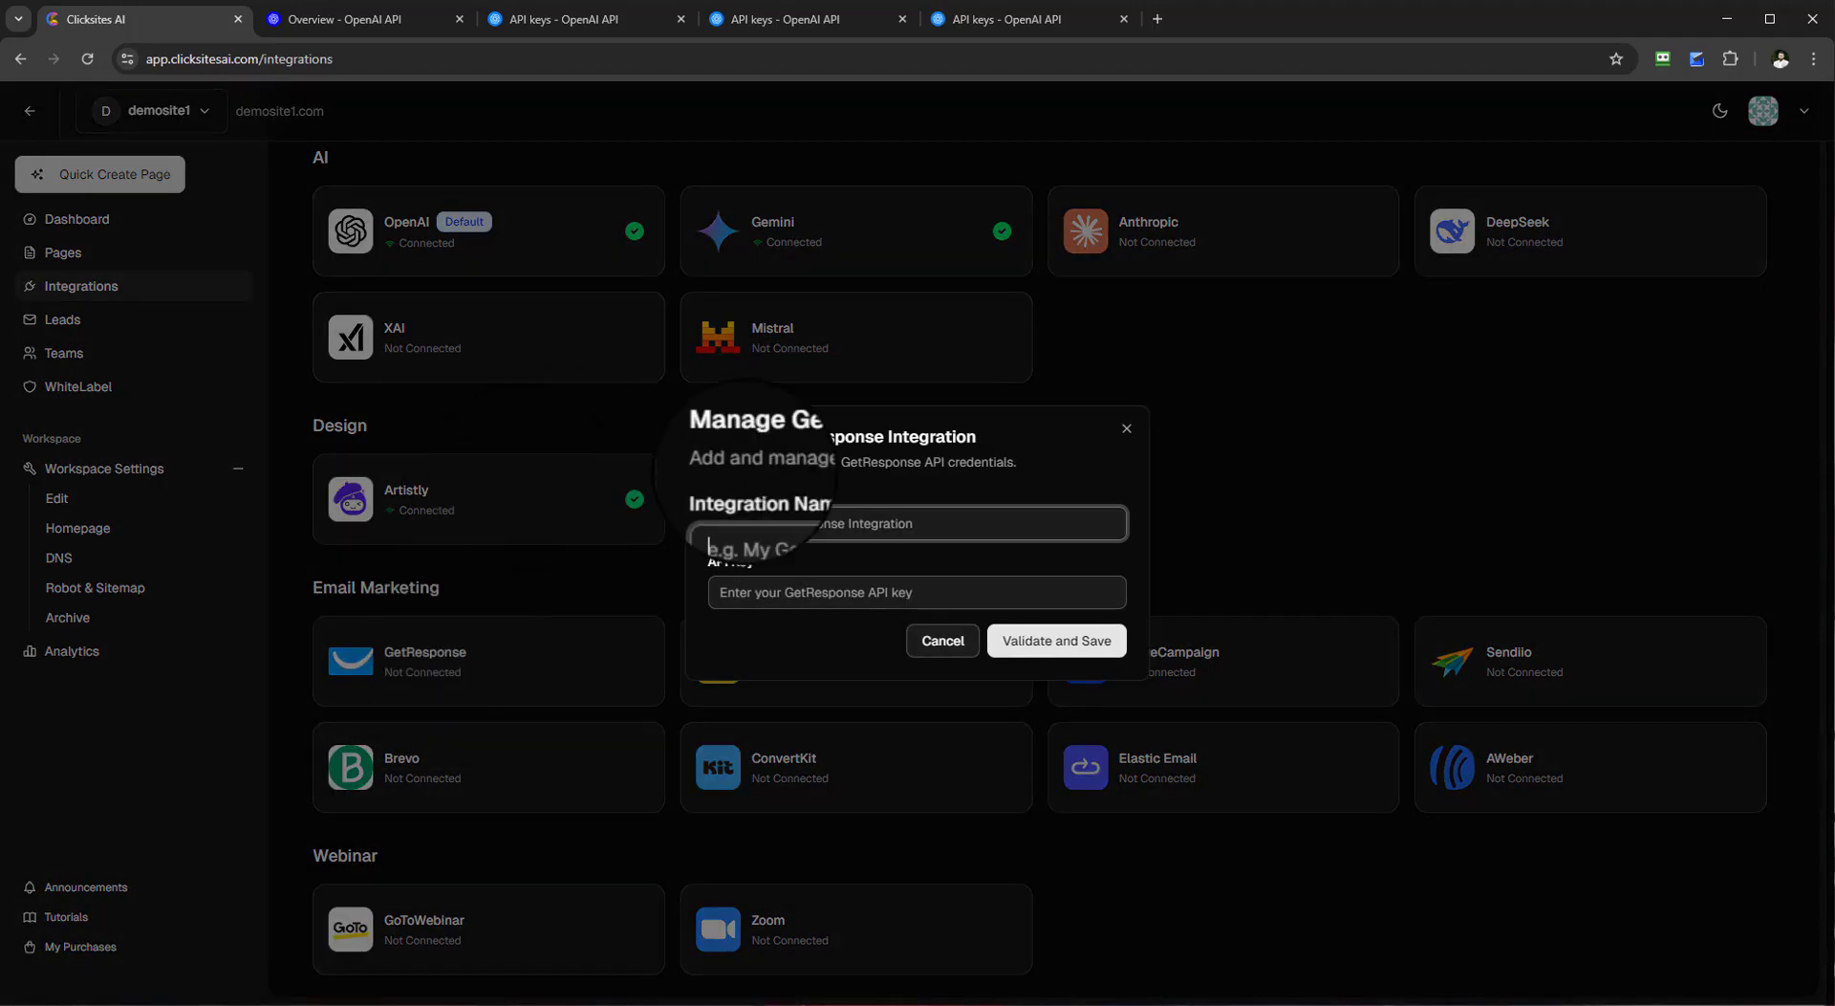
pyautogui.click(1127, 430)
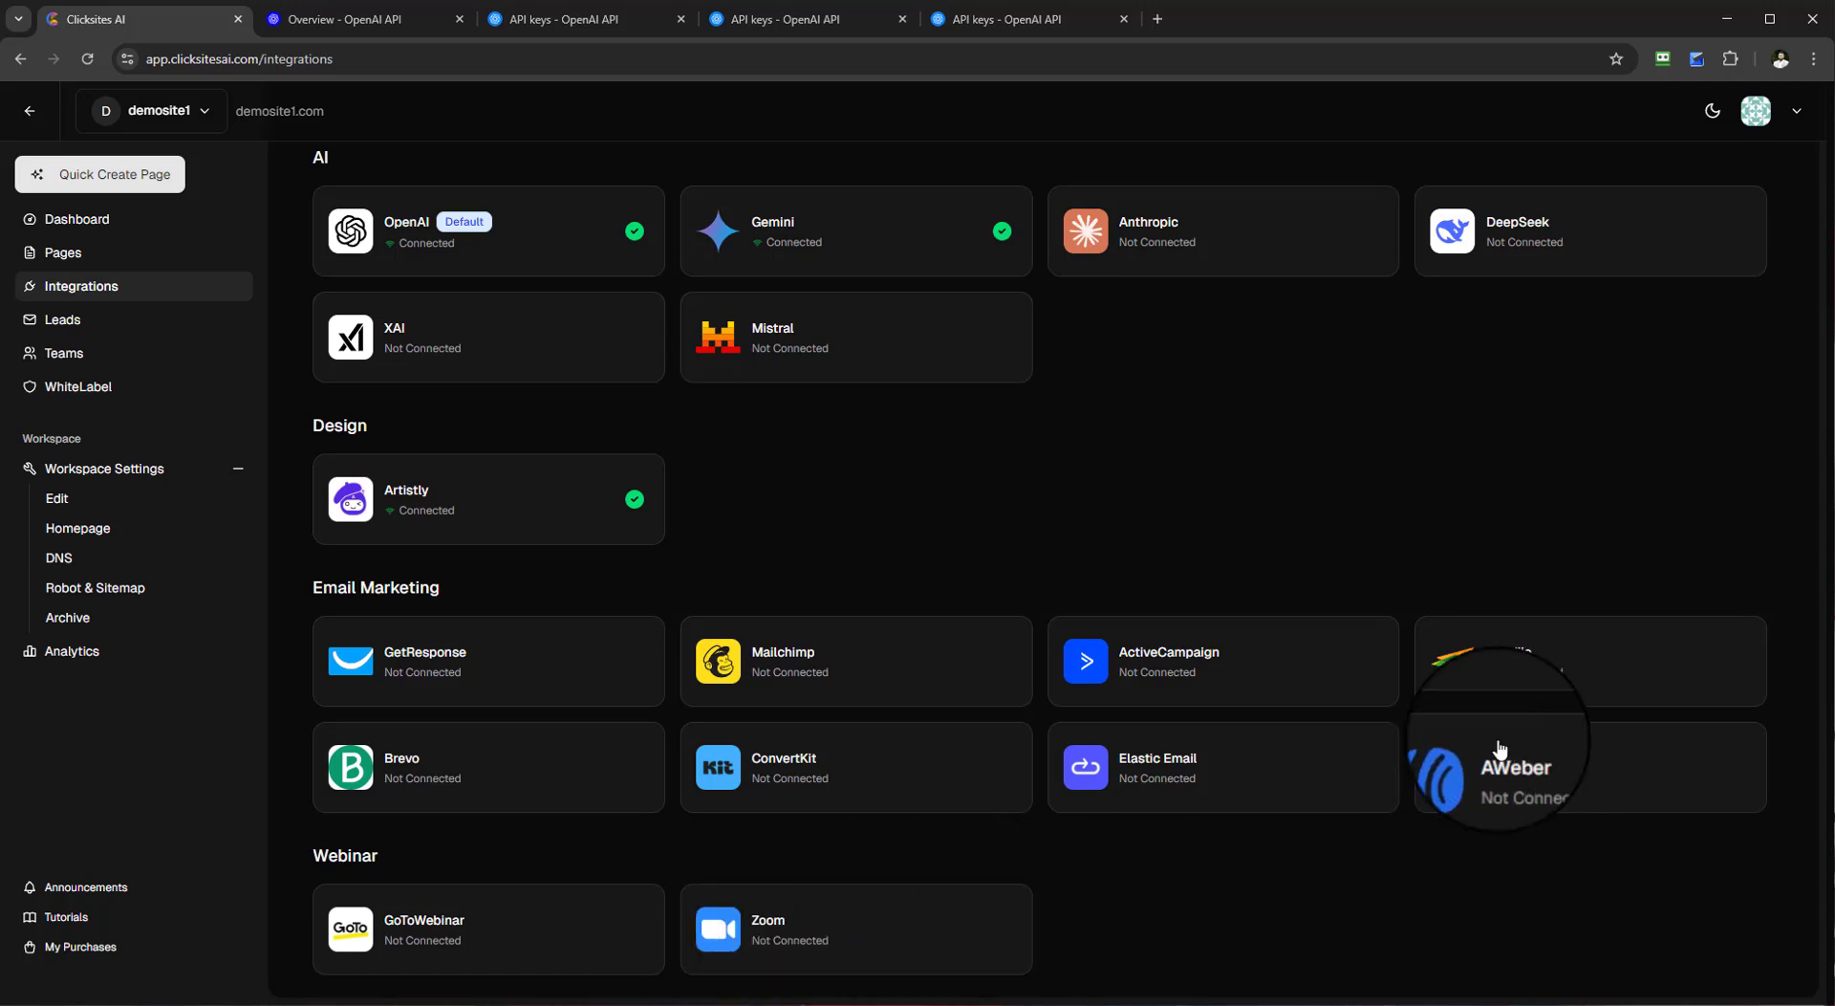
pyautogui.scroll(1, 1500, 717)
pyautogui.scroll(1, 1472, 669)
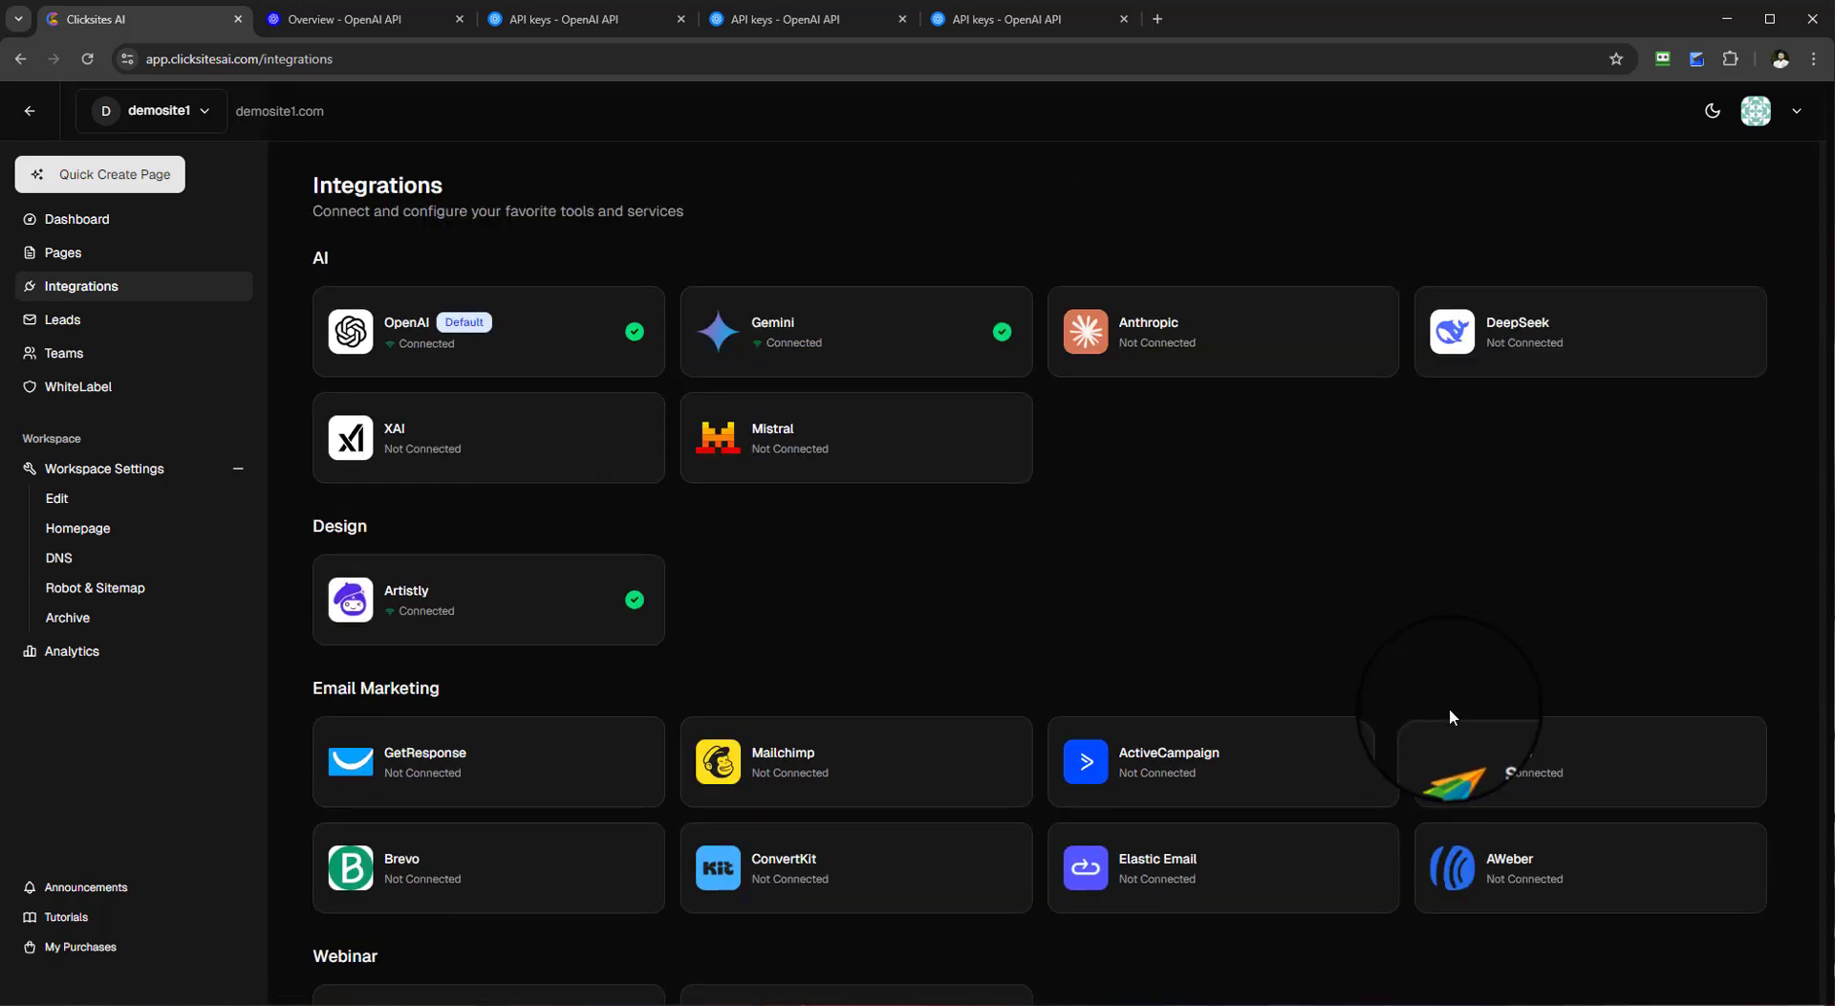
# Step: View the captured leads and the team members of demosite1, then return to the dashboard
pyautogui.click(95, 319)
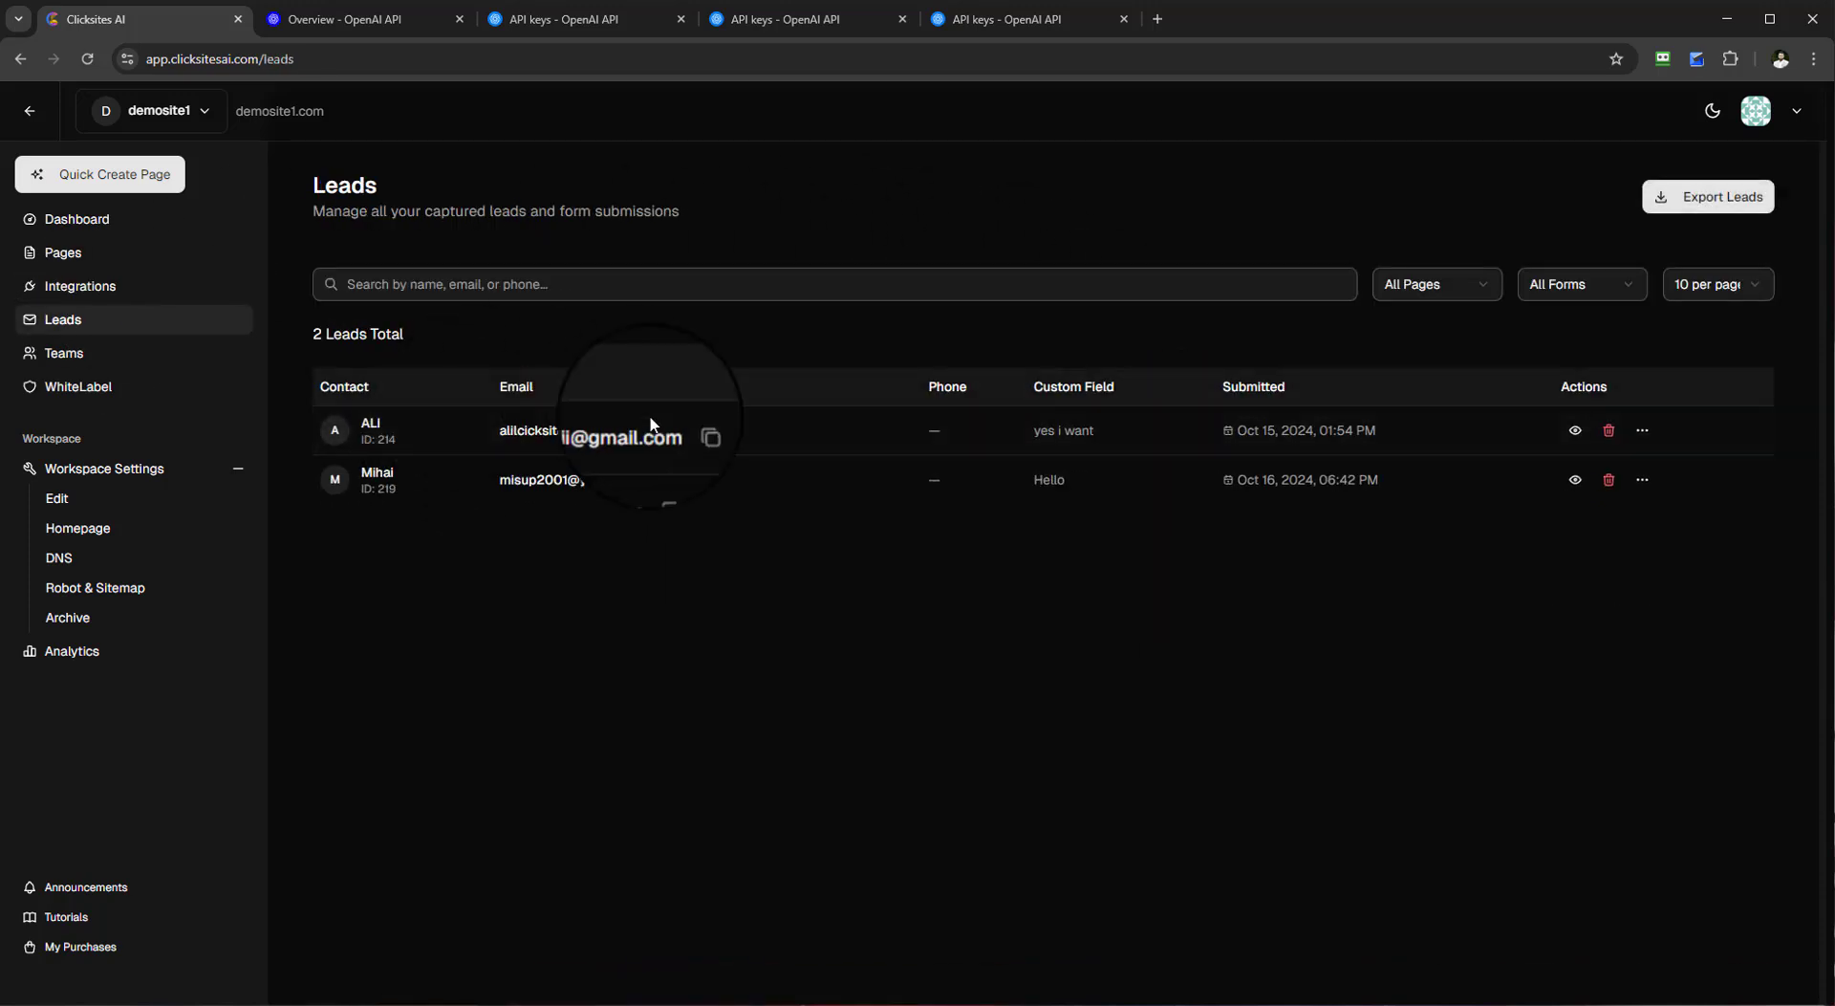
pyautogui.click(85, 362)
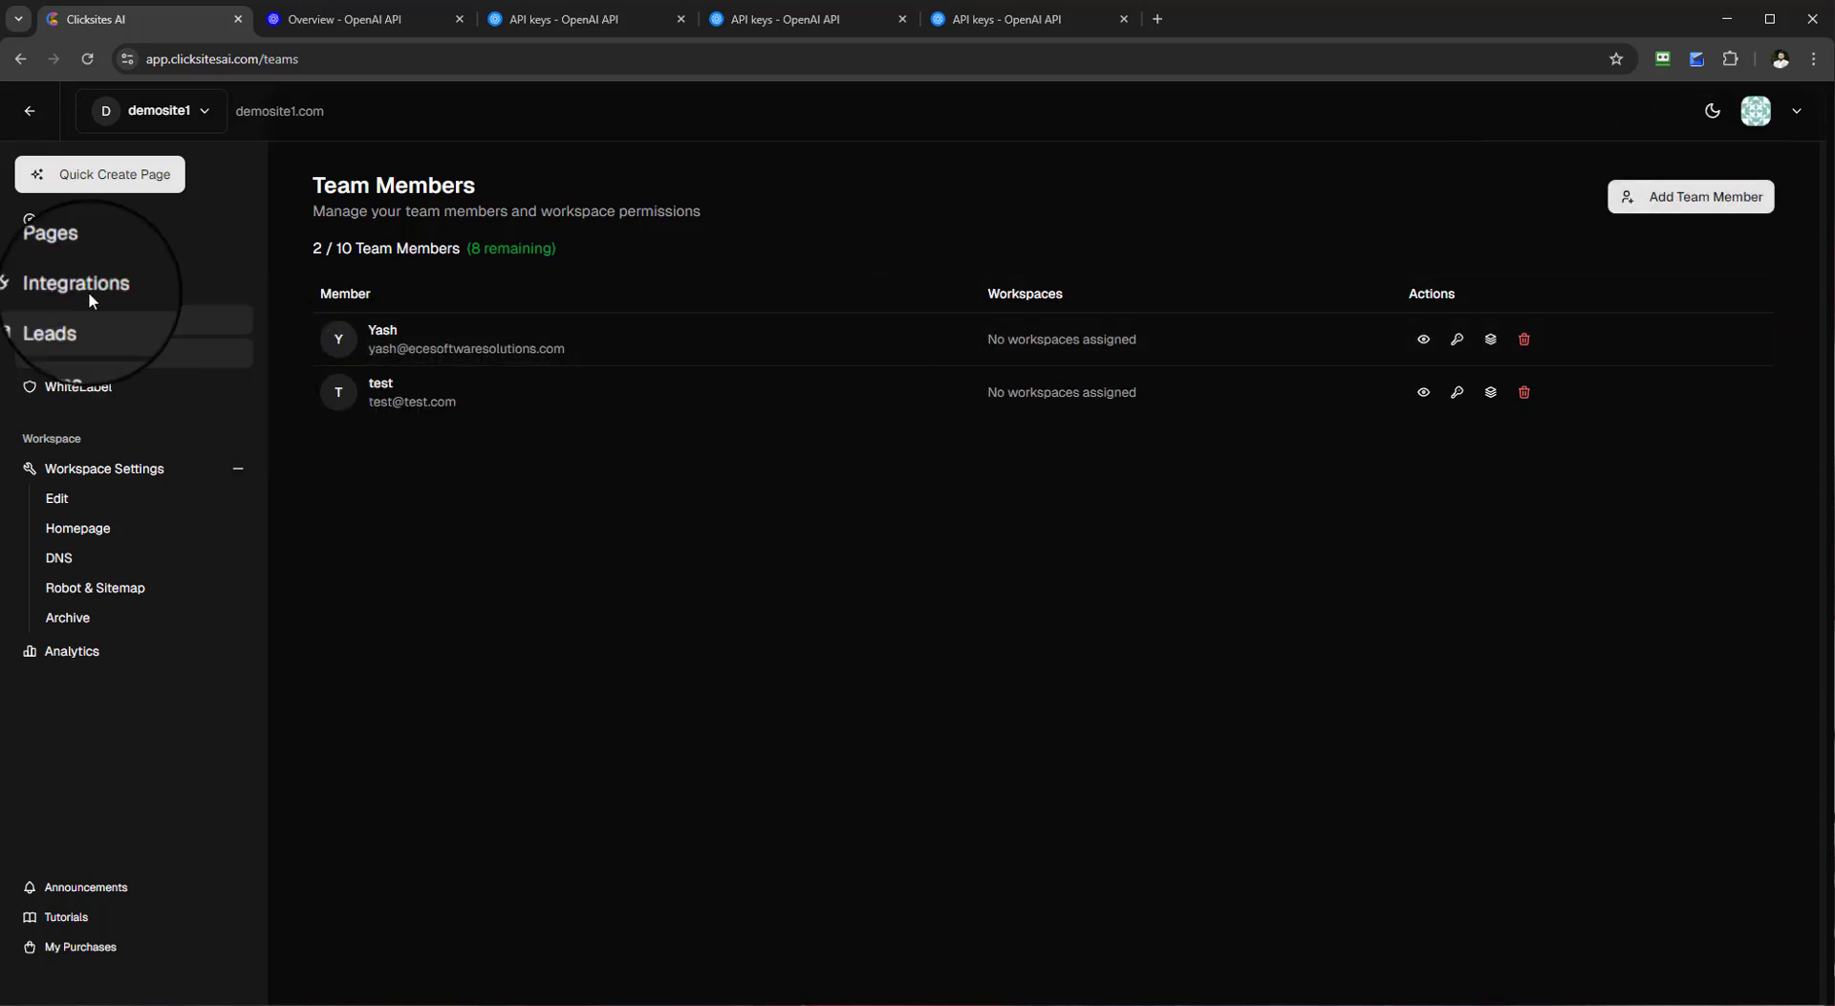
pyautogui.click(98, 226)
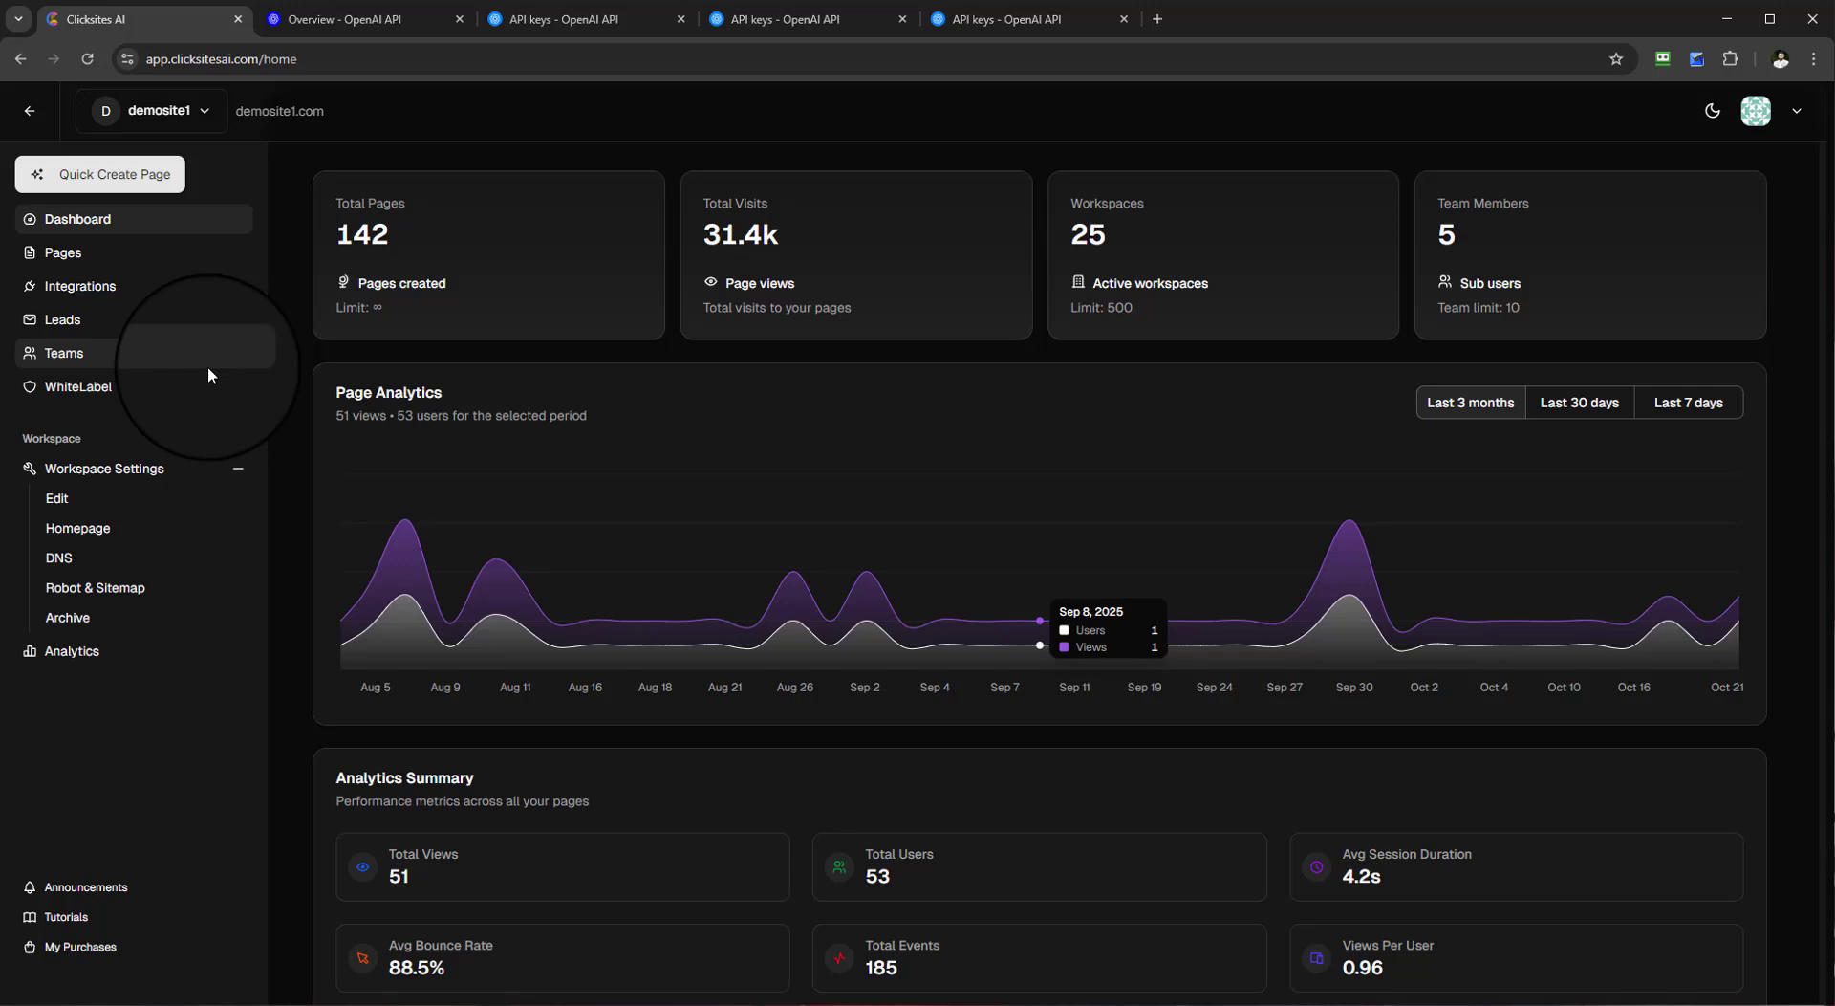
# Step: Open Quick Create Page and compare the AI Studio, AI Template and AI Canvas modes
pyautogui.click(112, 182)
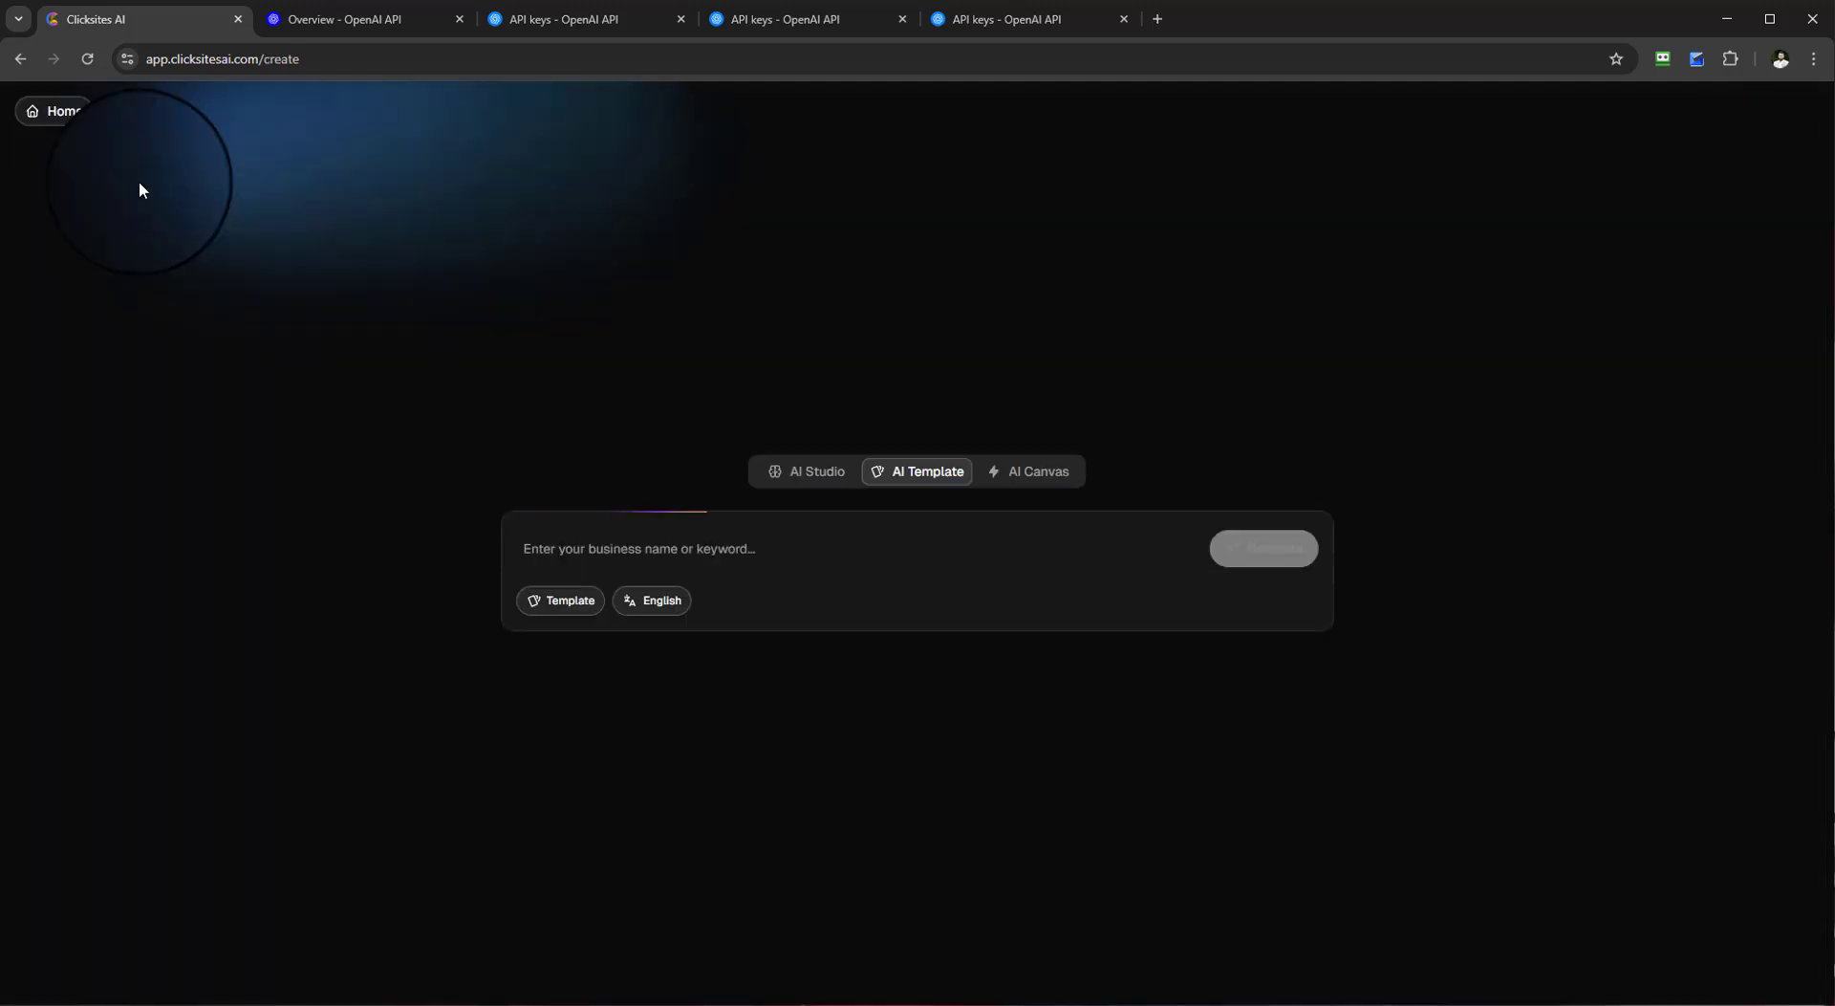
pyautogui.click(811, 469)
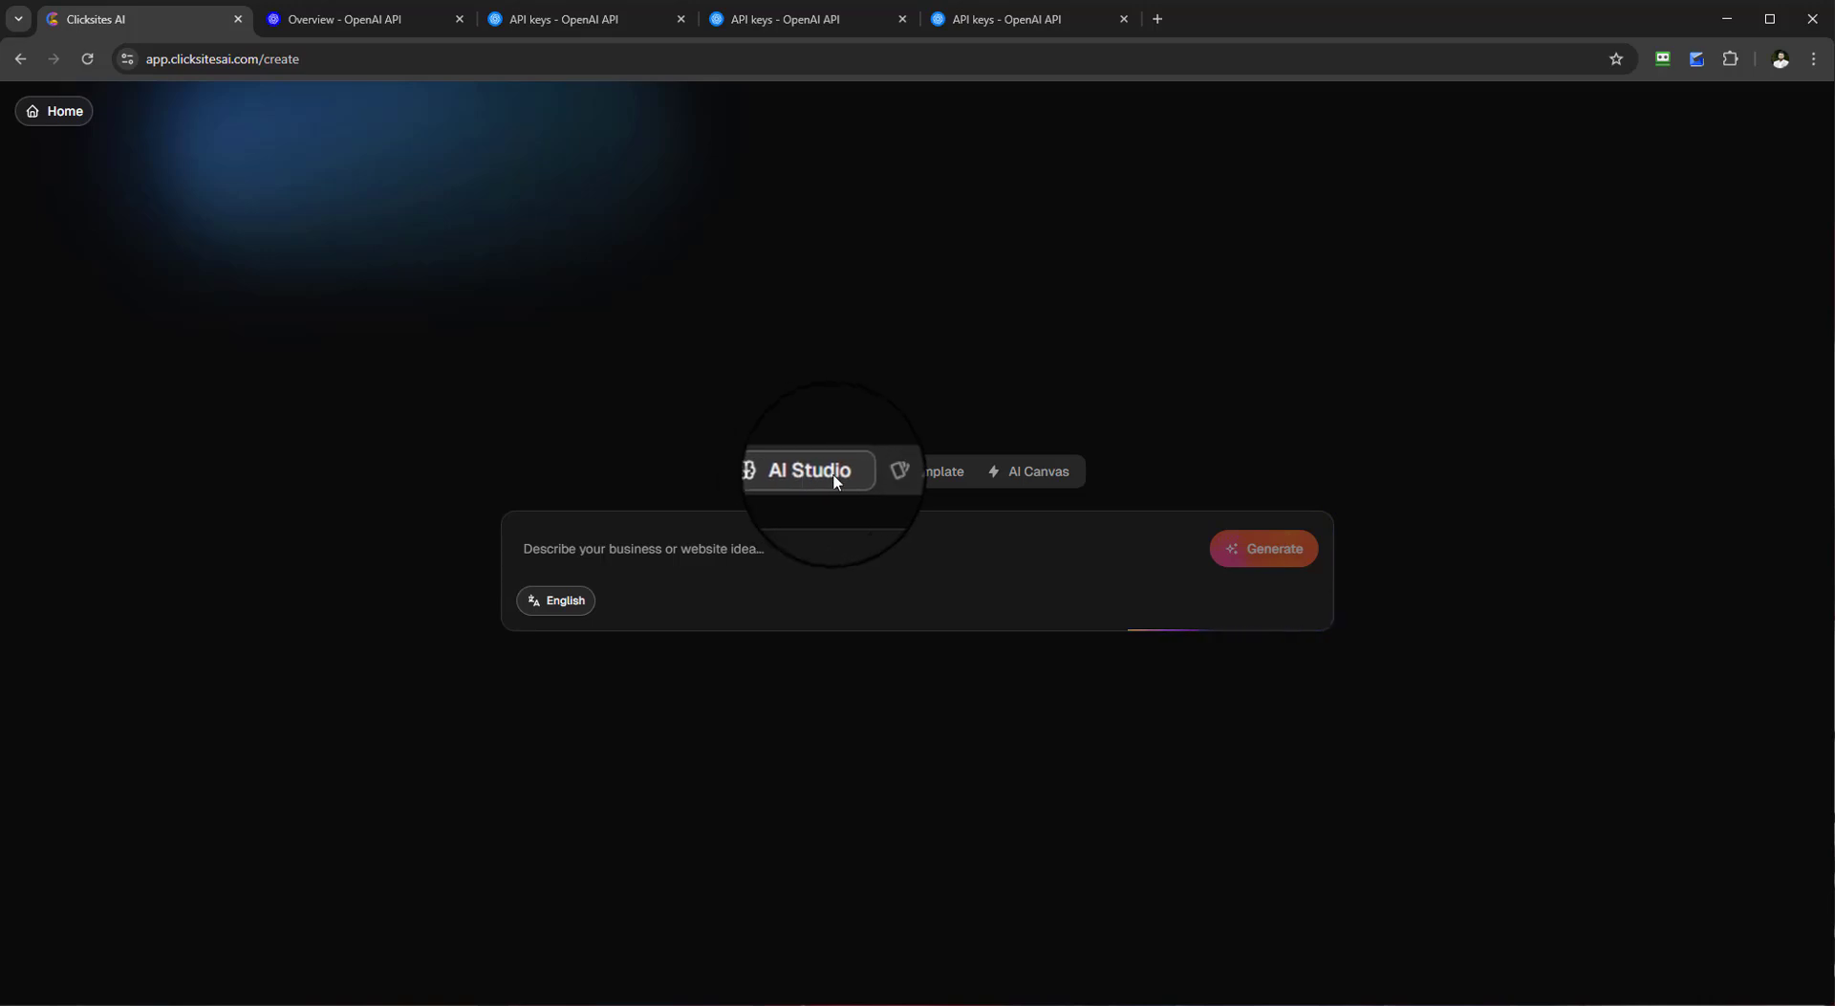
pyautogui.click(923, 472)
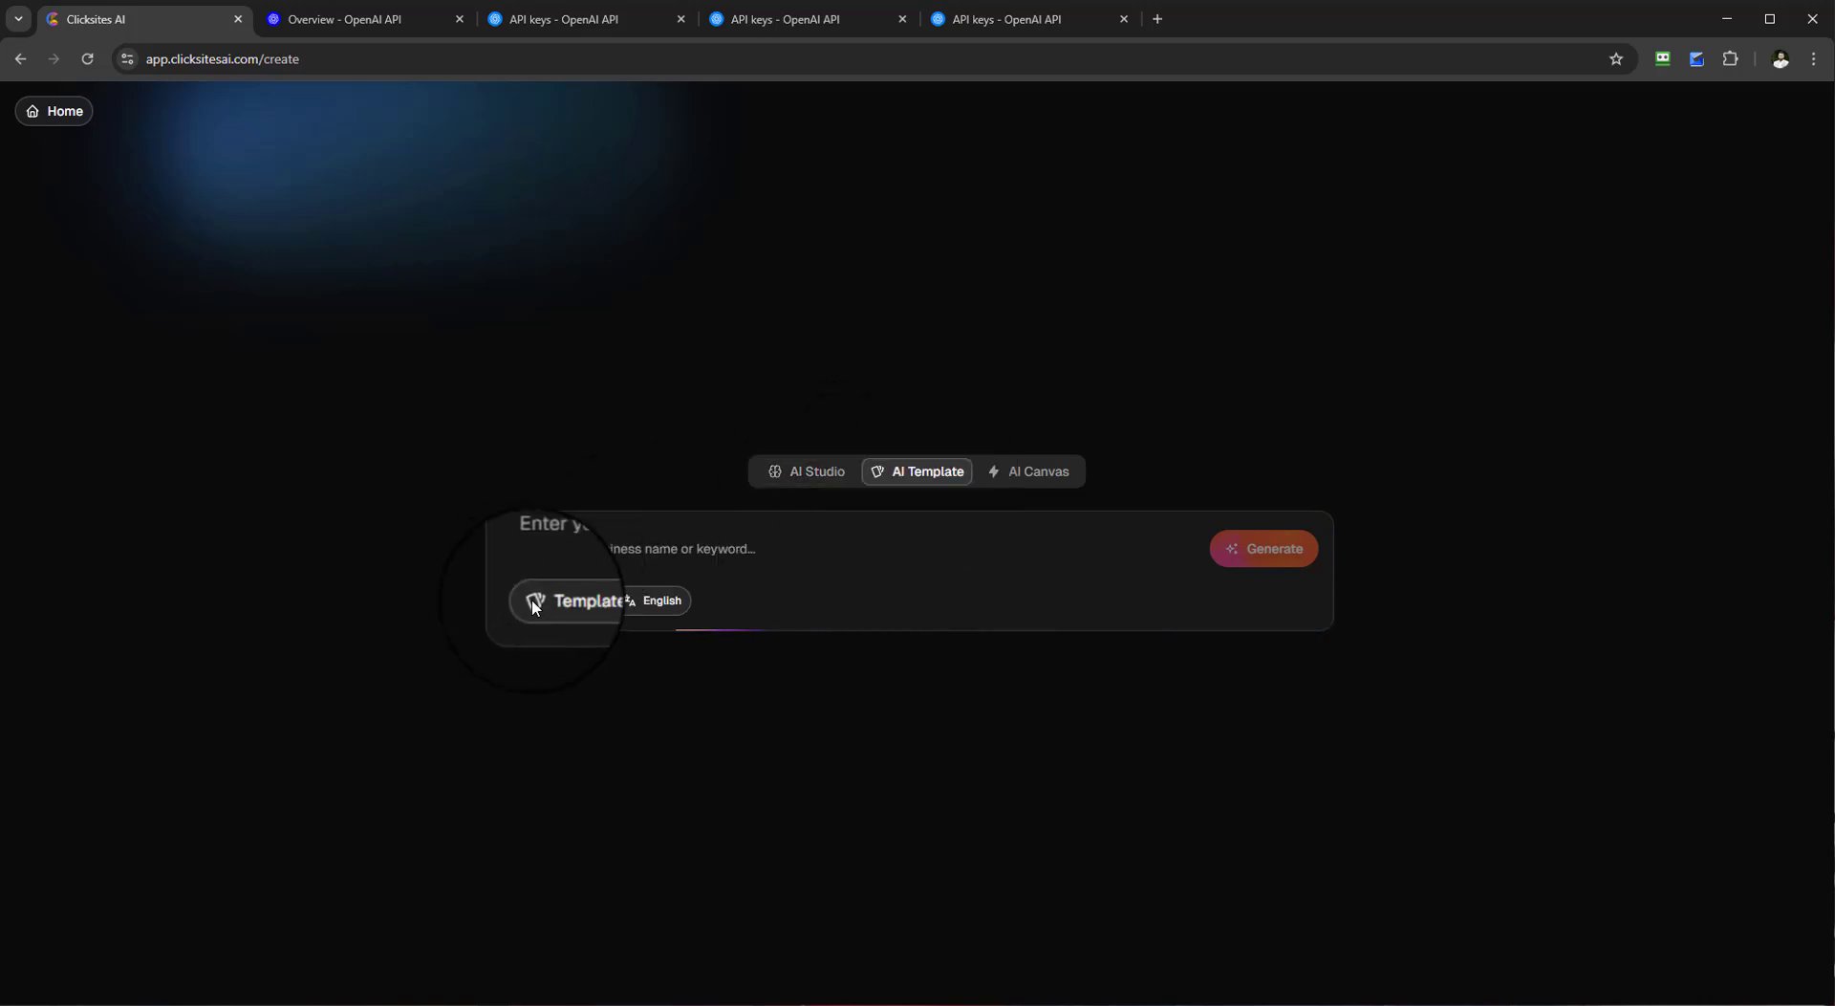
pyautogui.click(1036, 472)
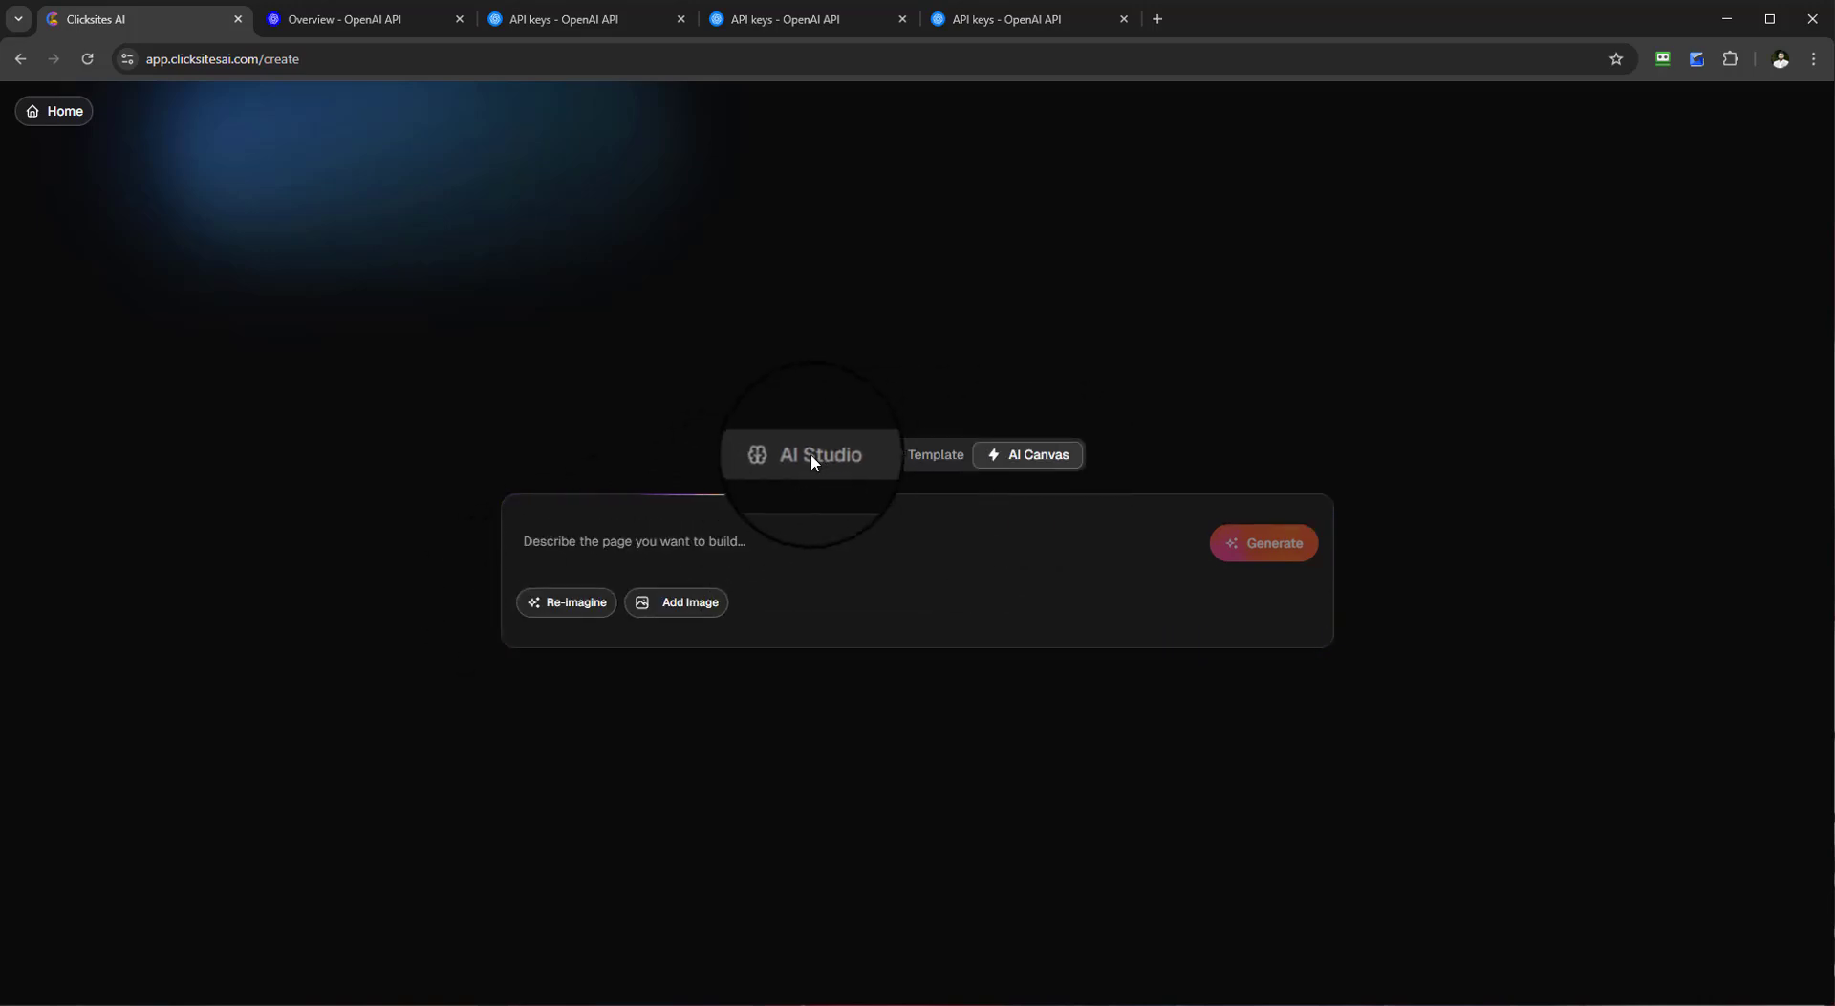
# Step: Prompt AI Studio with "a website selling teeth whitening kits", browse the languages but keep English, and generate the business details
pyautogui.click(812, 462)
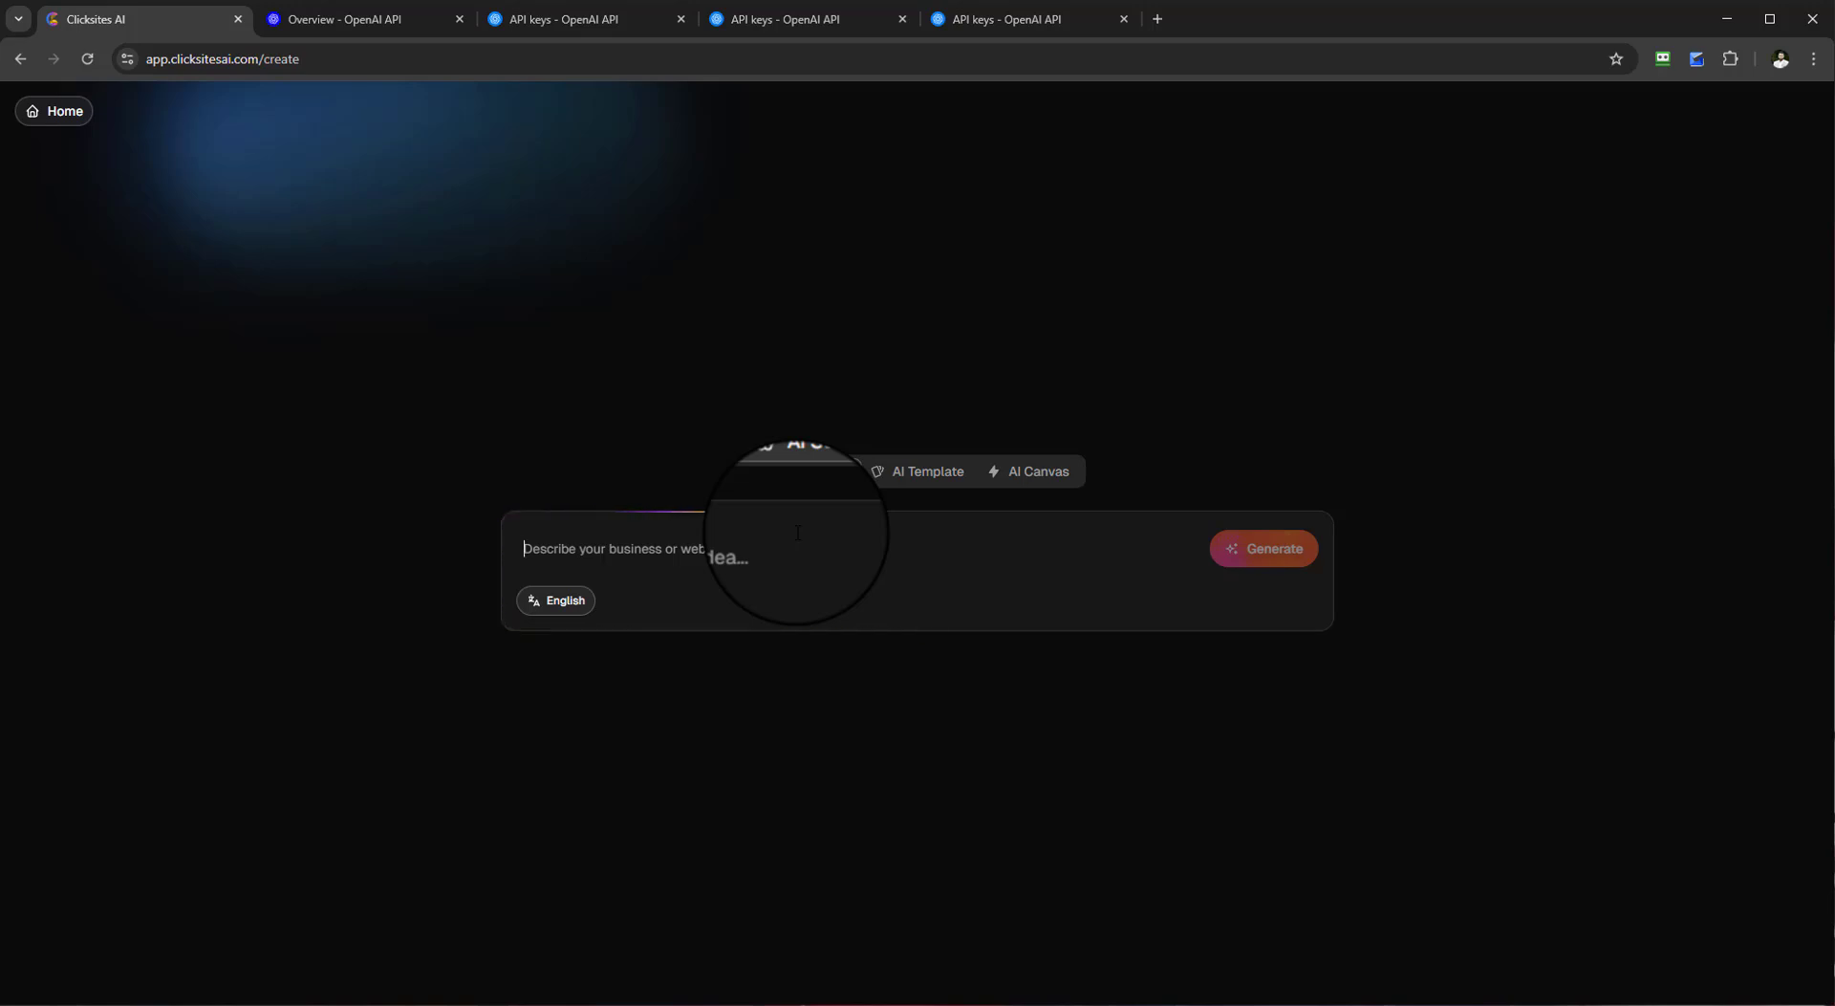
pyautogui.write('a w')
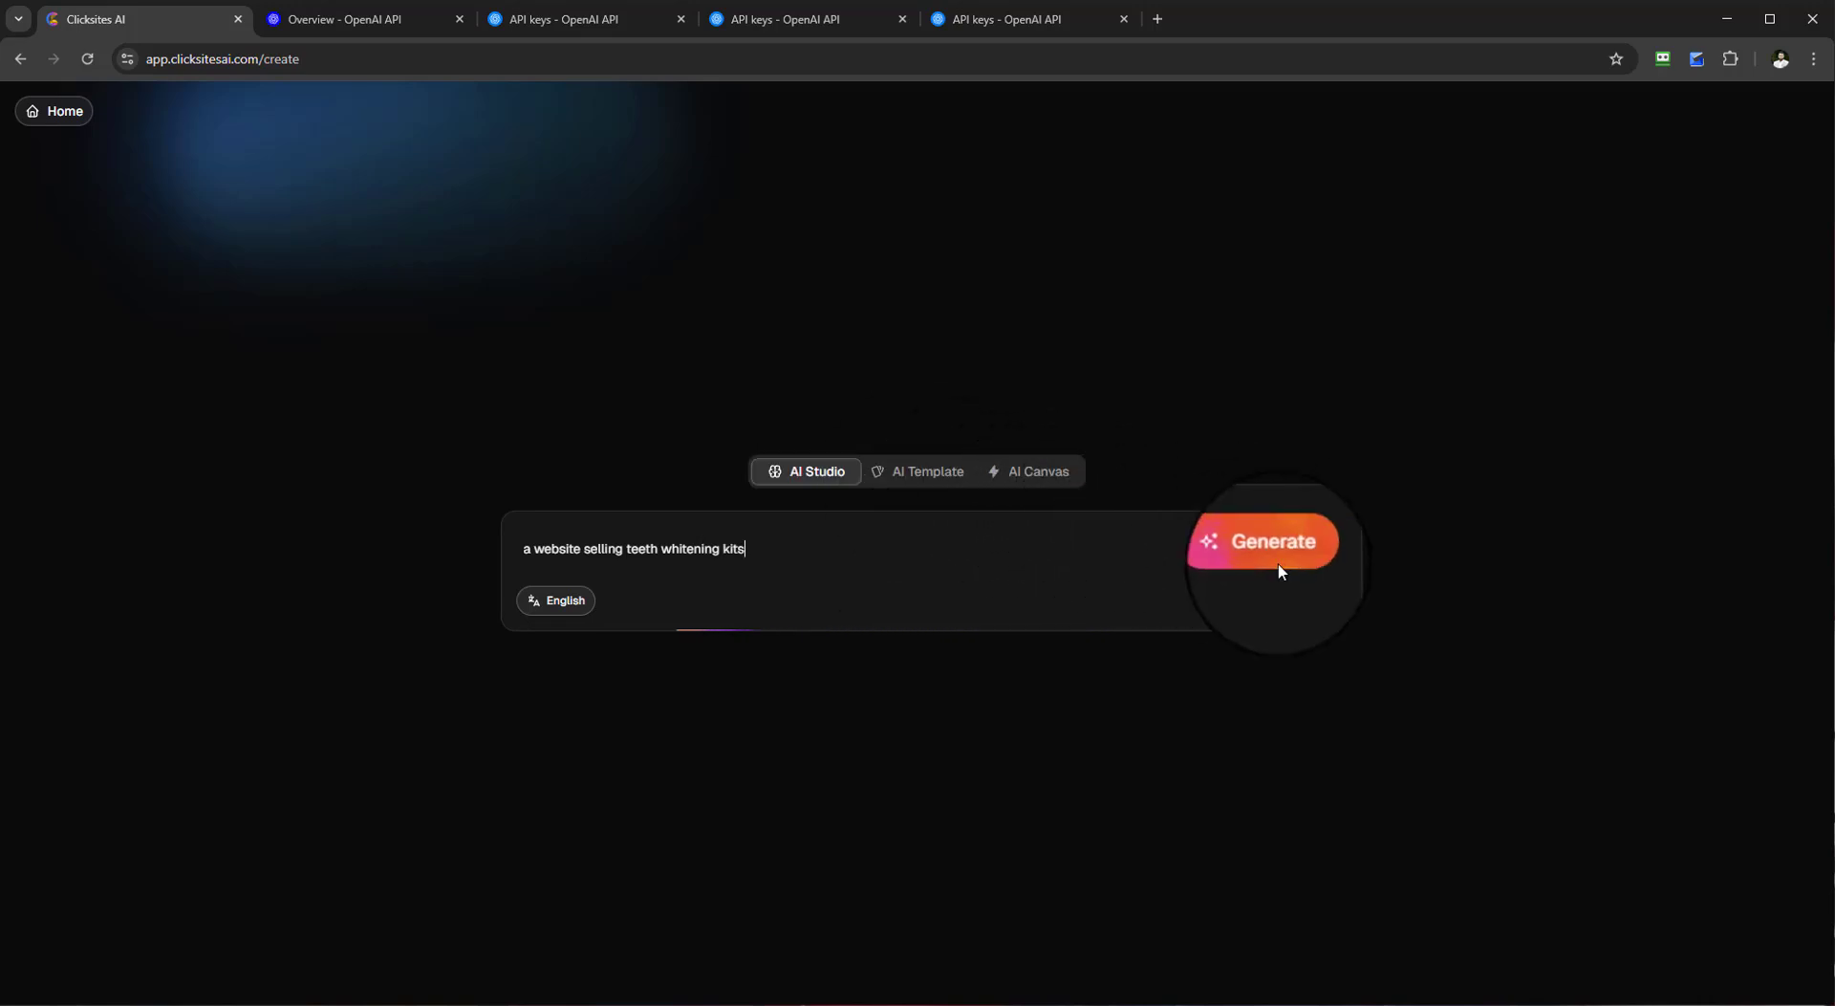
pyautogui.click(562, 599)
pyautogui.scroll(-6, 548, 736)
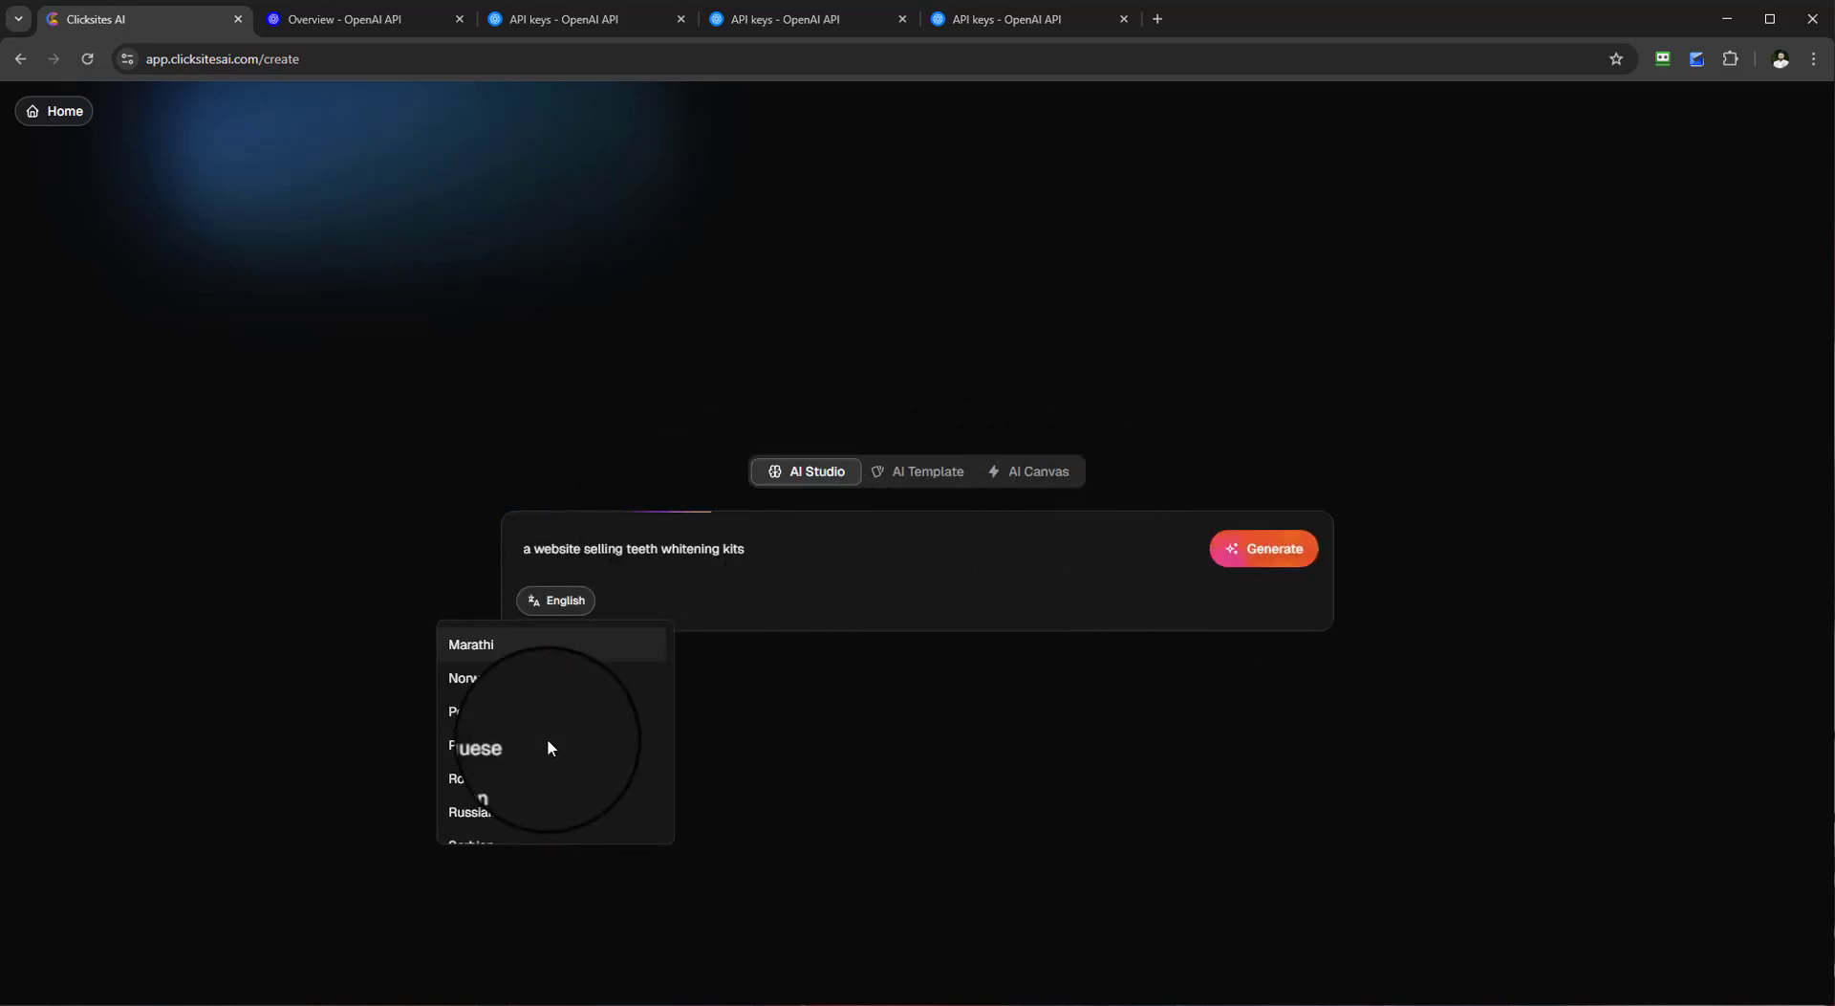
pyautogui.click(828, 644)
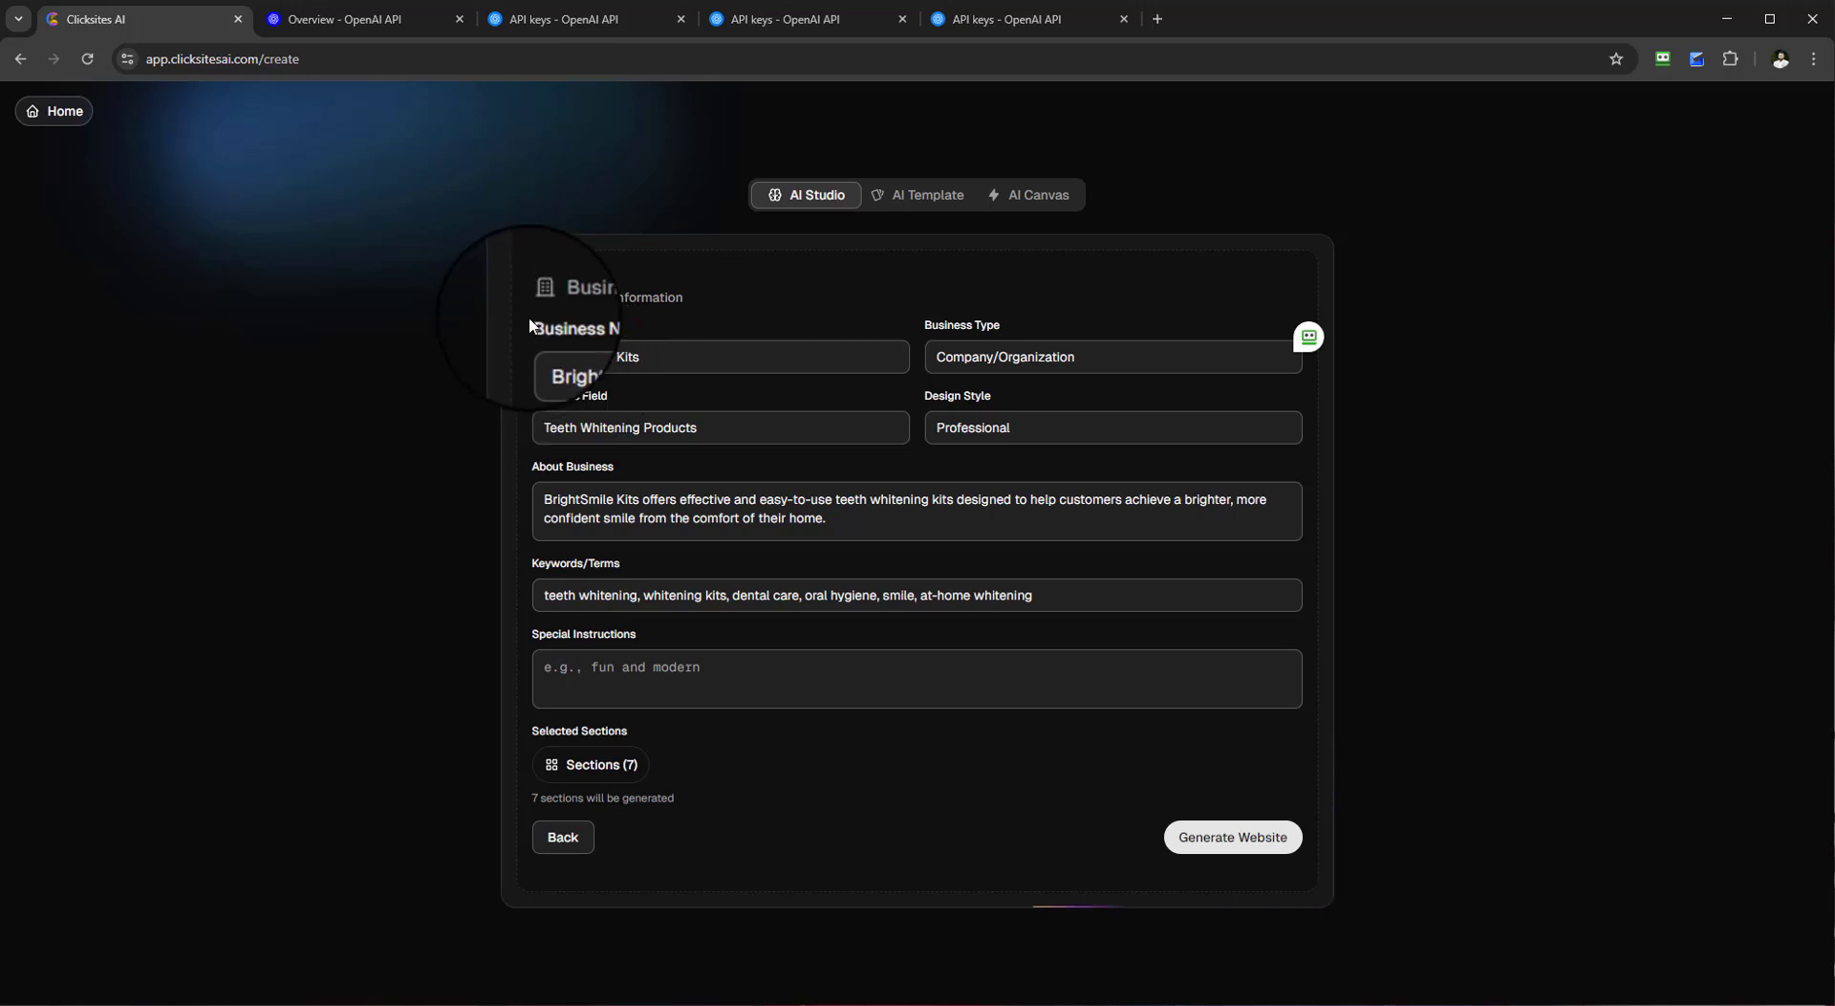
# Step: Keep the proposed business details and the seven selected sections, leave the special instructions empty, and generate the website
pyautogui.click(794, 356)
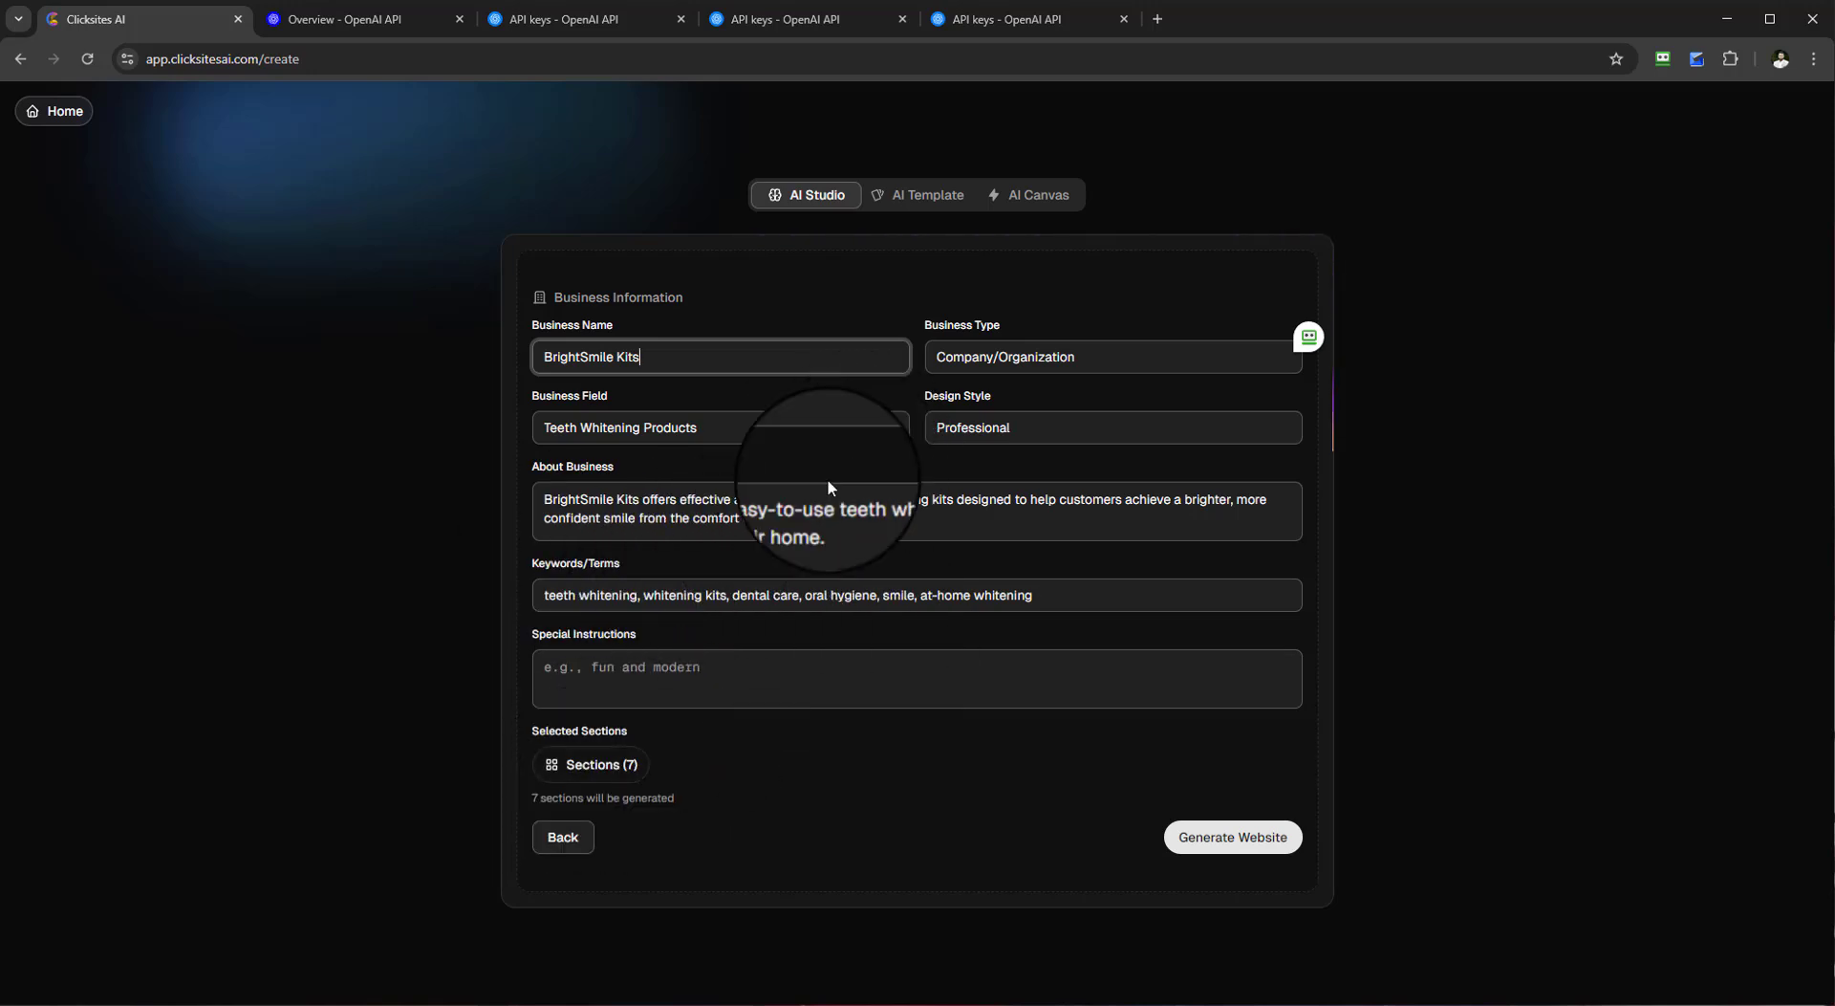
pyautogui.click(592, 764)
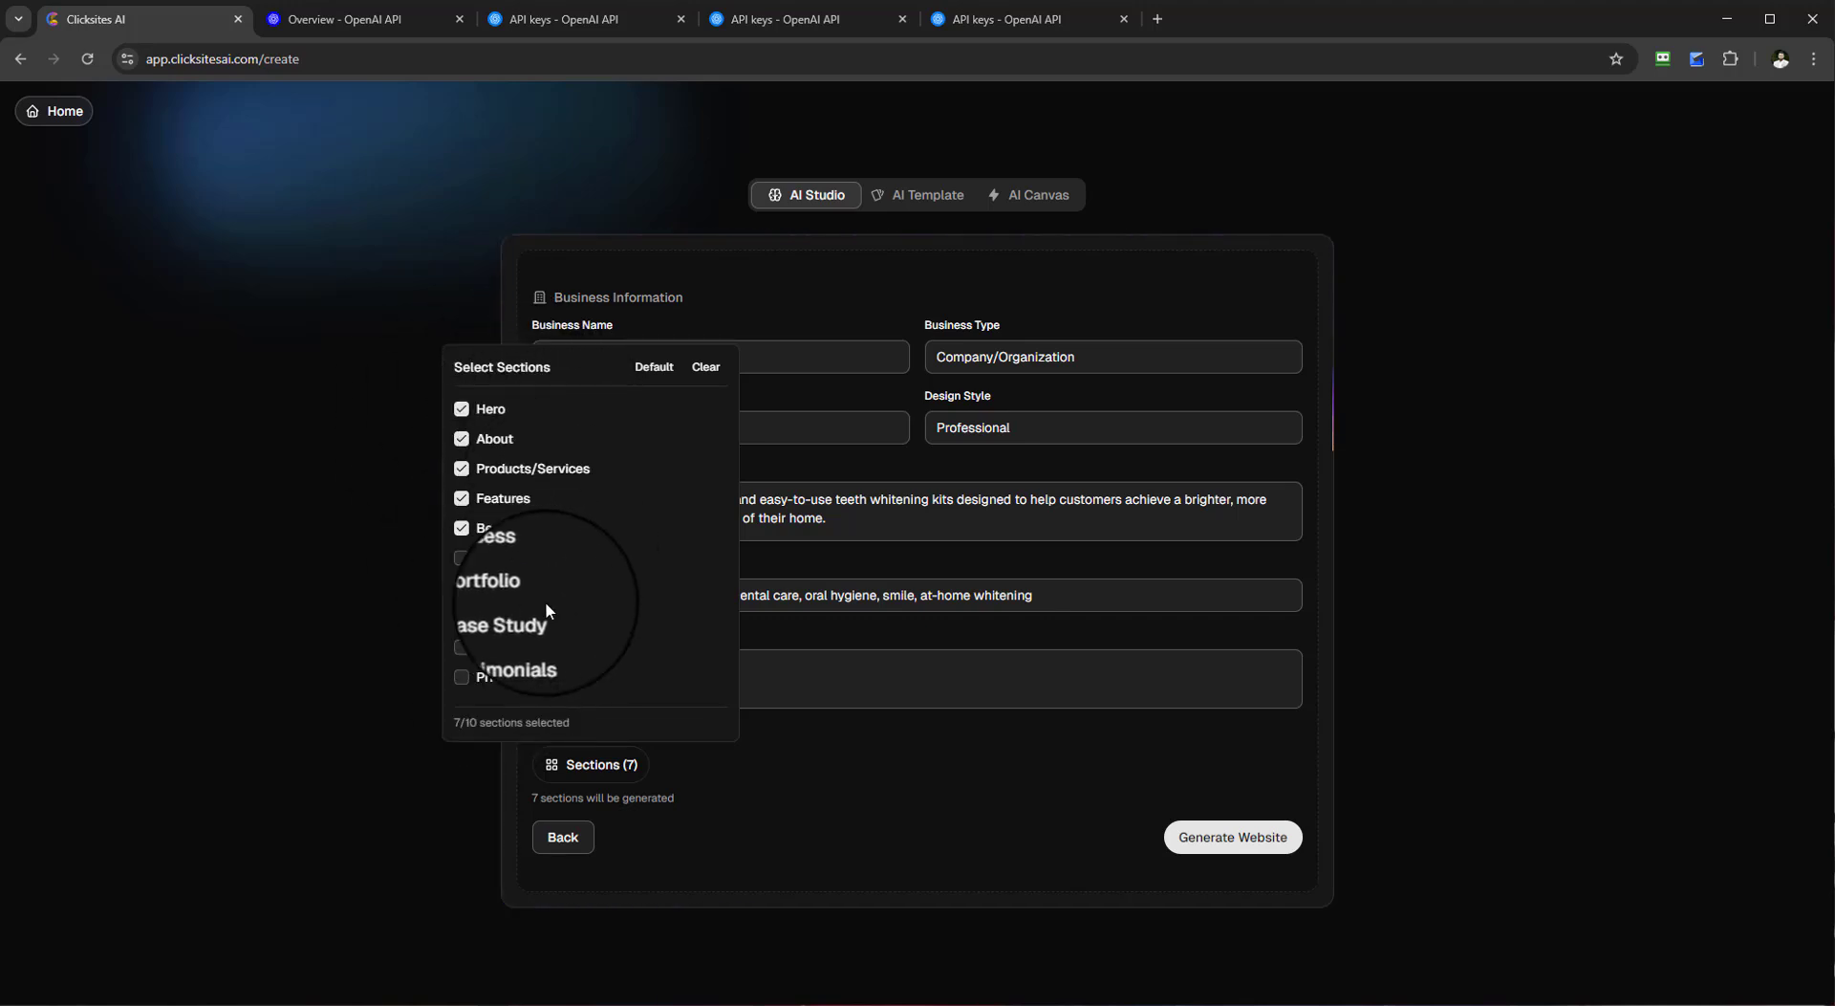
pyautogui.click(840, 660)
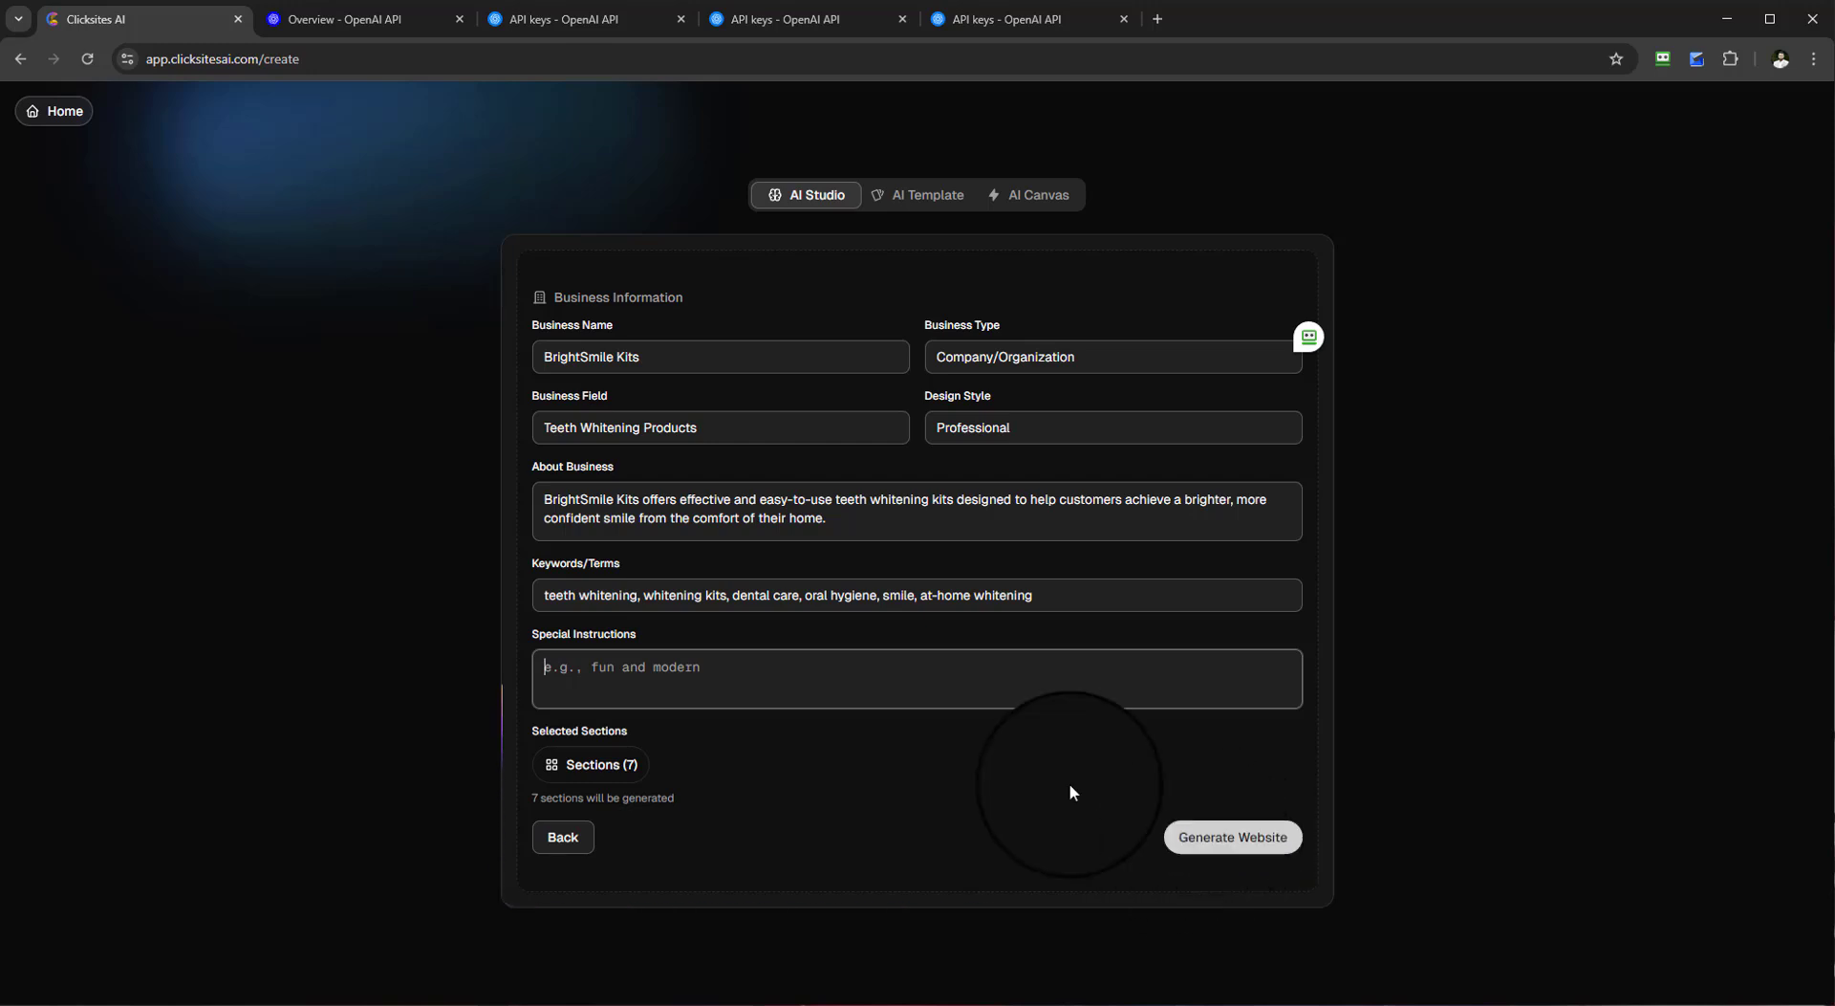
pyautogui.click(1212, 836)
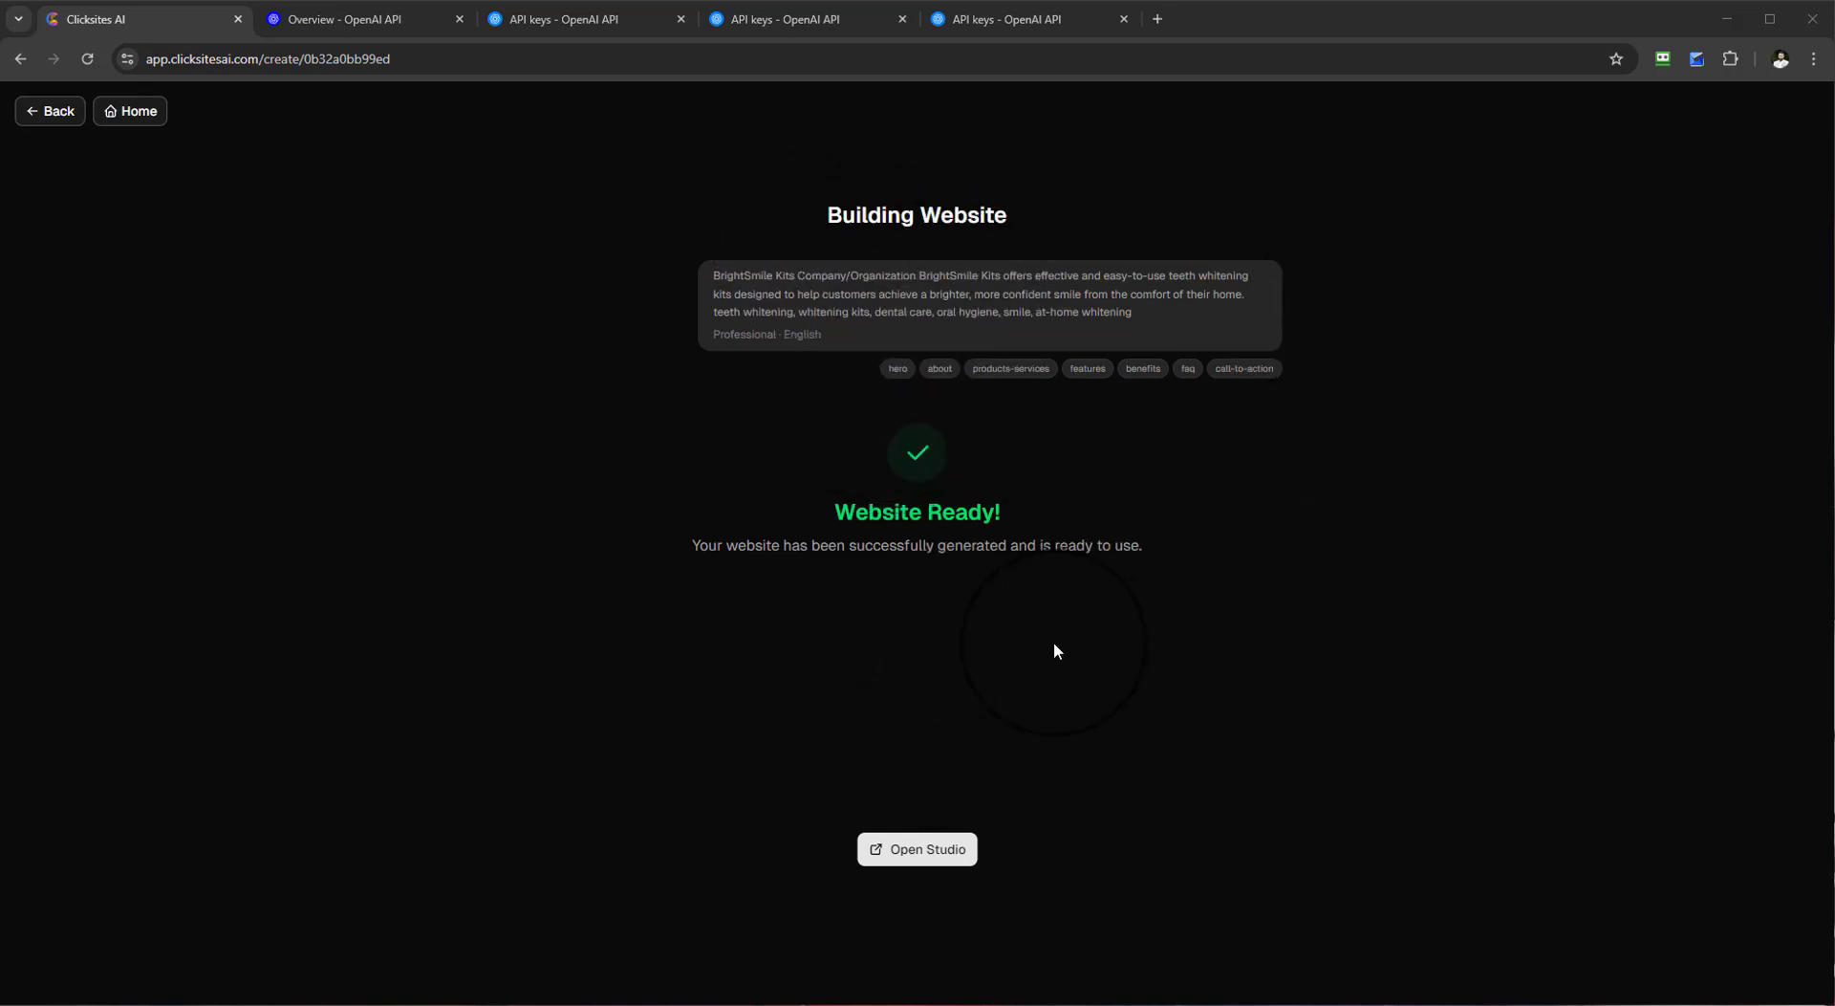
# Step: Open the generated teeth whitening website in Studio and reveal the hero section's editing tools
pyautogui.click(935, 856)
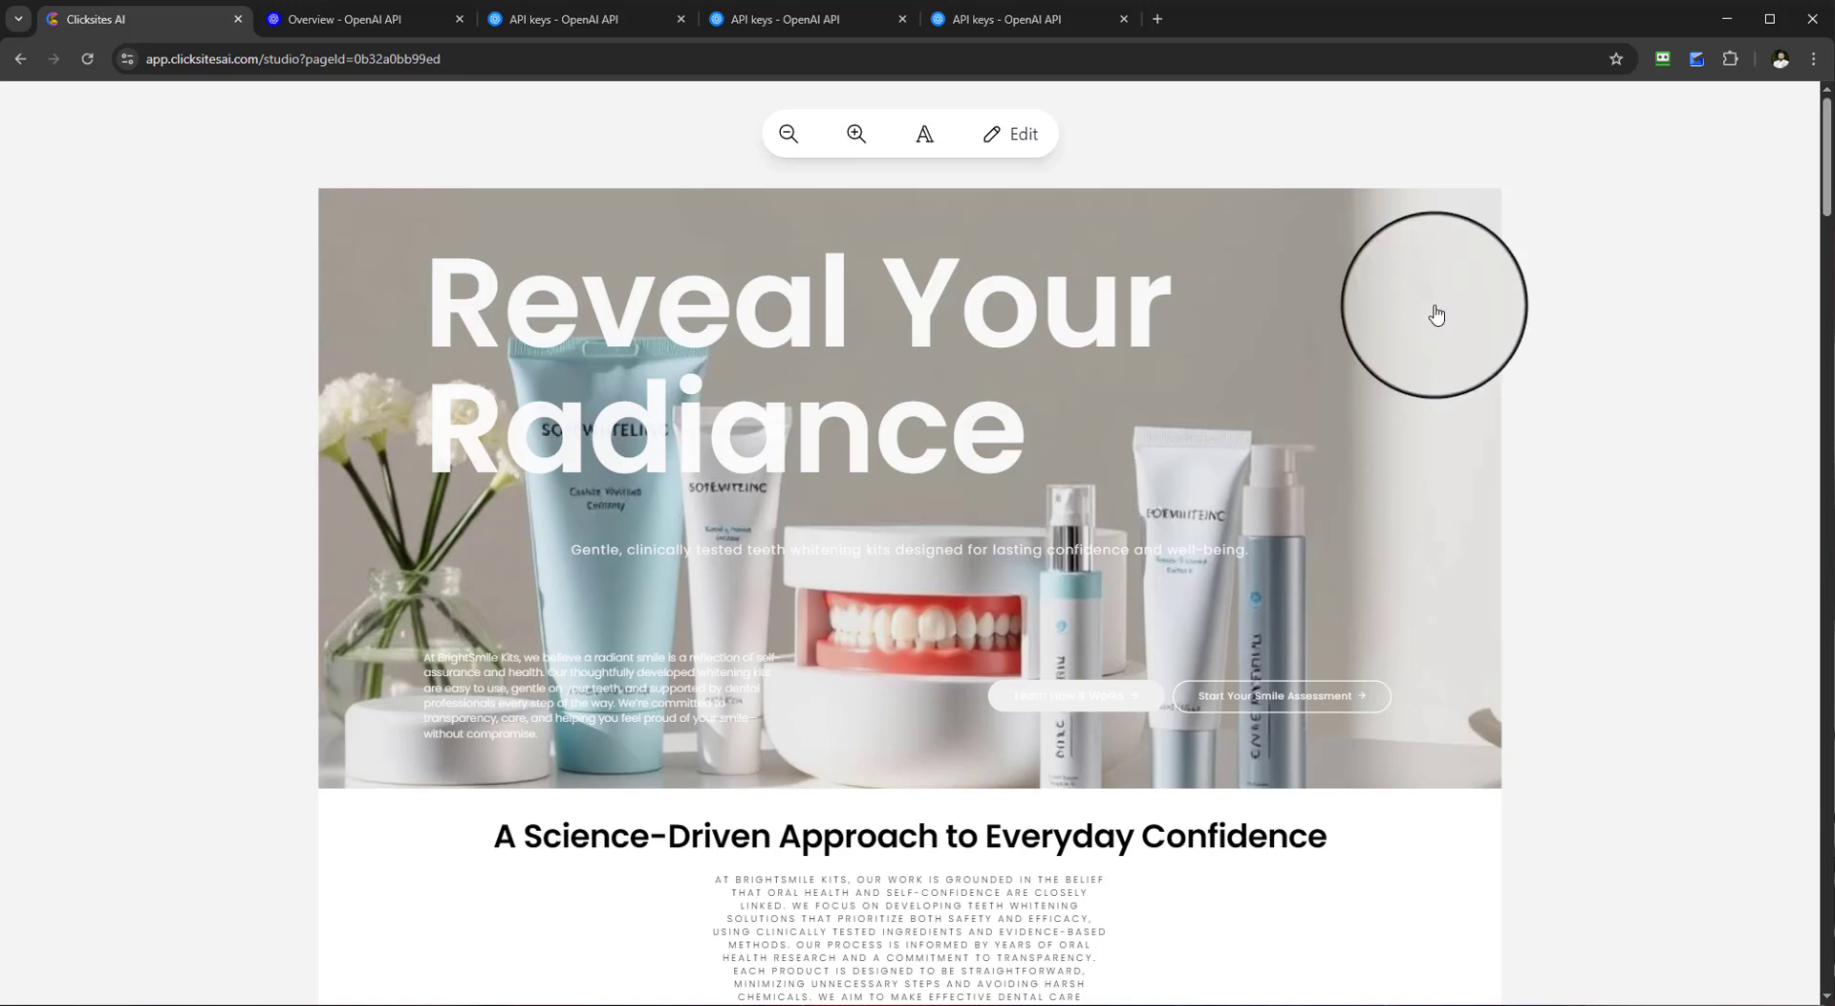
pyautogui.moveTo(1319, 287)
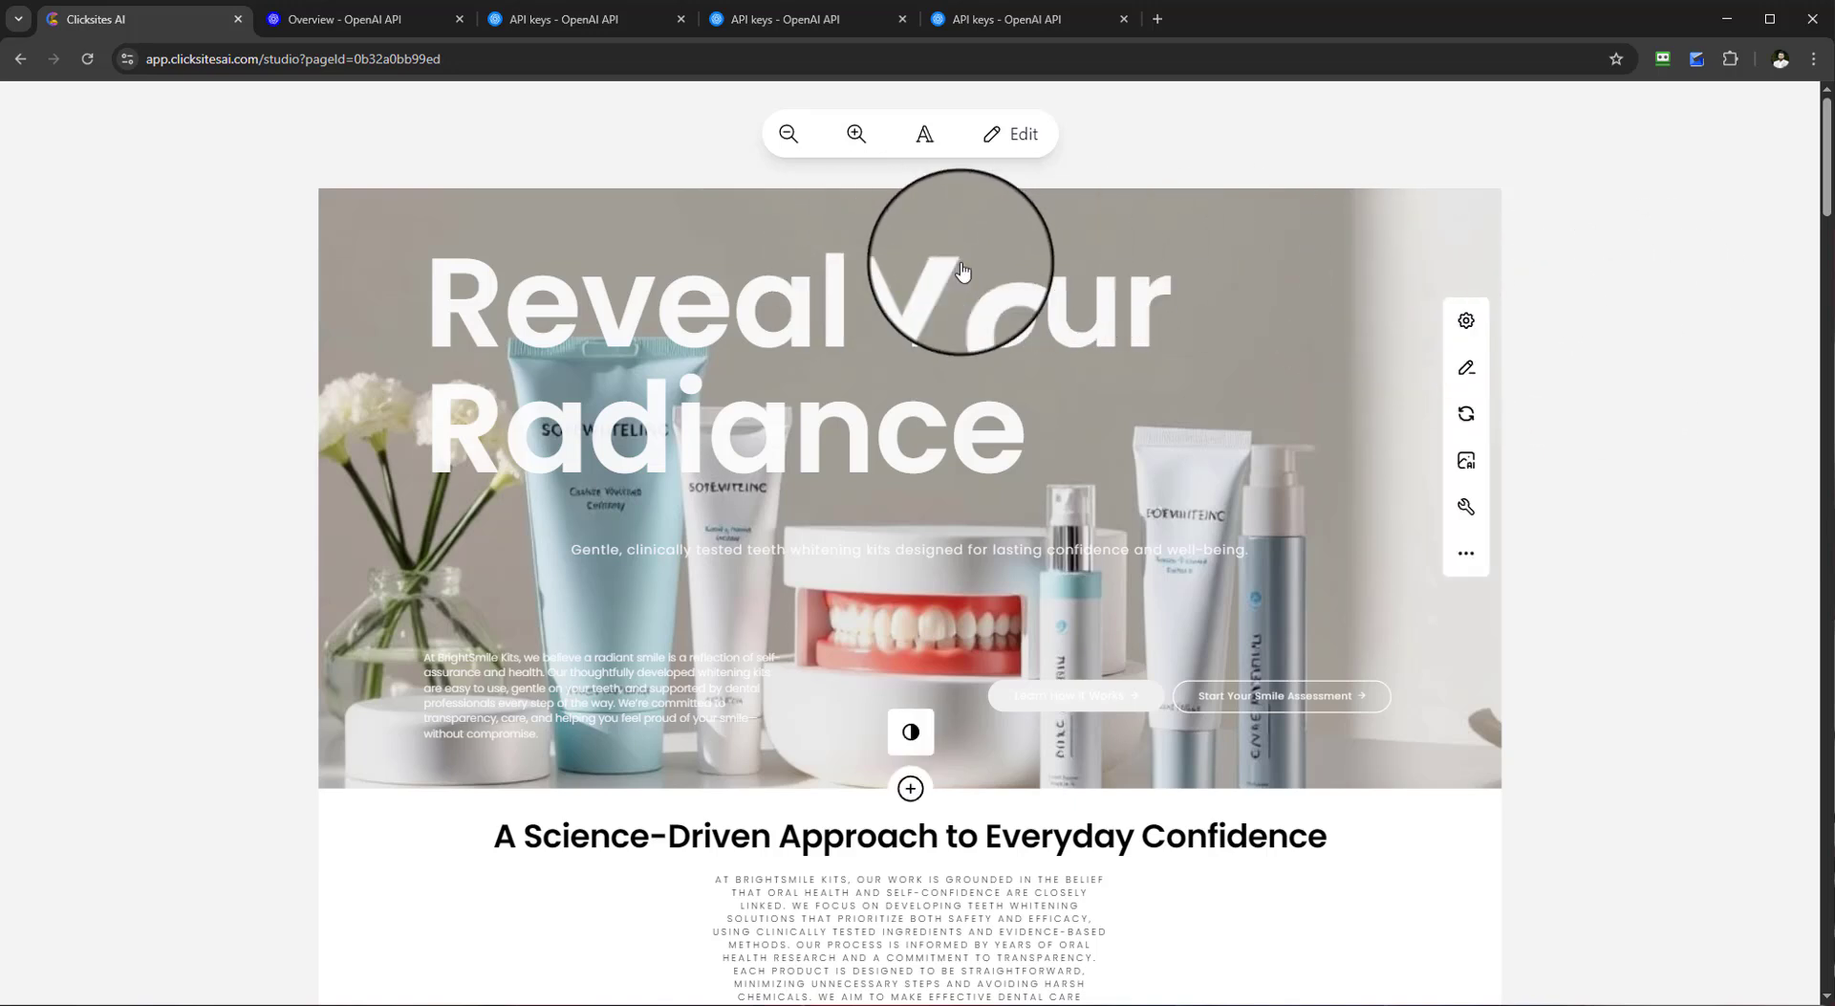
# Step: Try the Inconsolata and Oswald & Cousine typography styles on the website and settle on Poppins
pyautogui.click(906, 145)
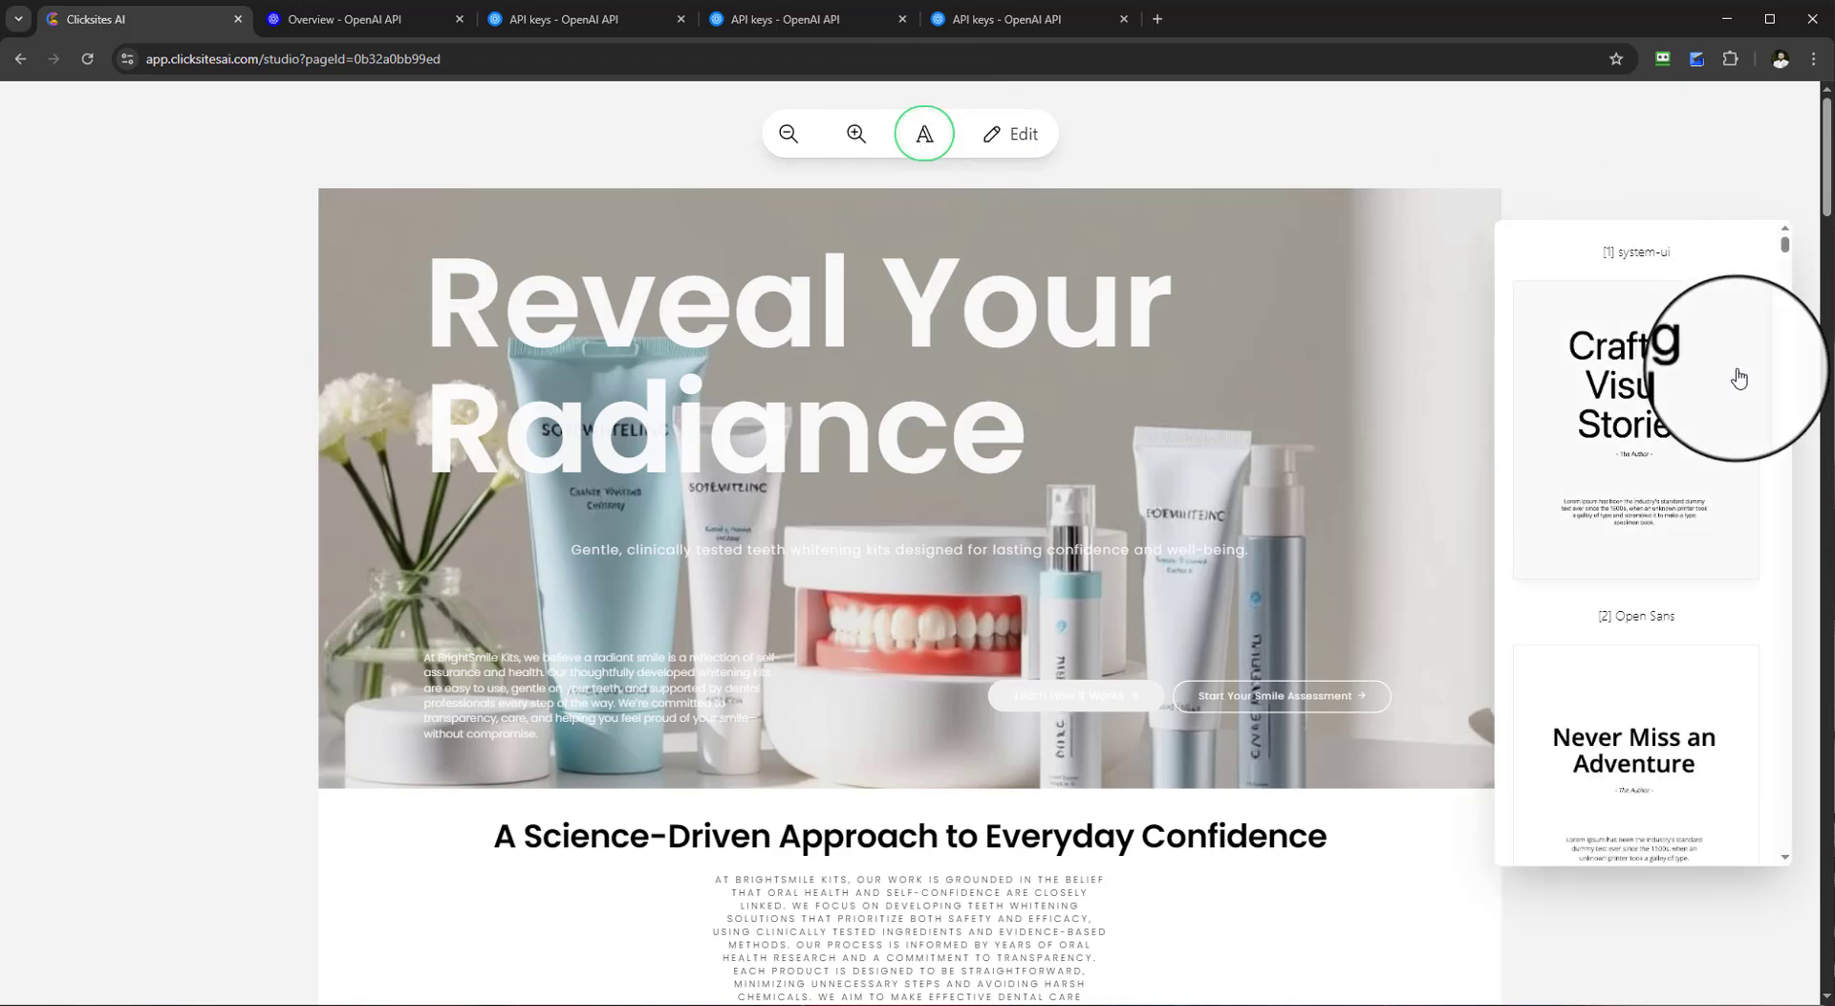
pyautogui.moveTo(1785, 250); pyautogui.dragTo(1775, 381)
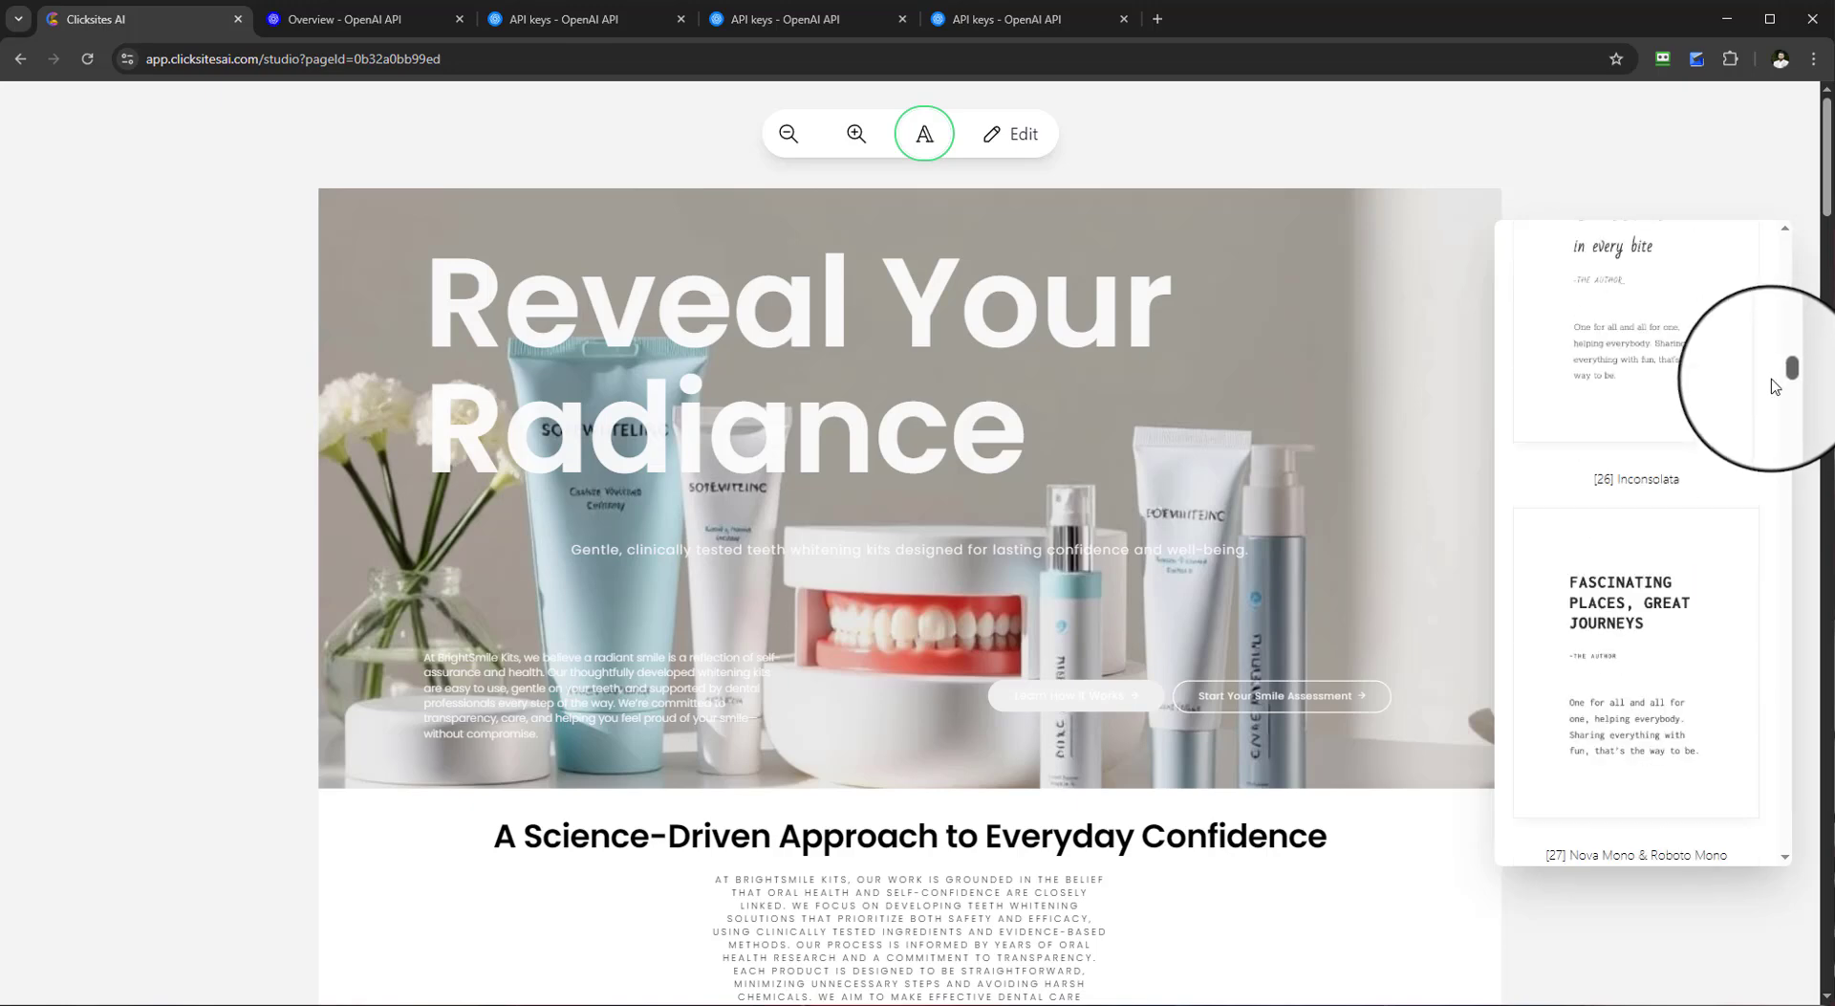
pyautogui.click(1596, 554)
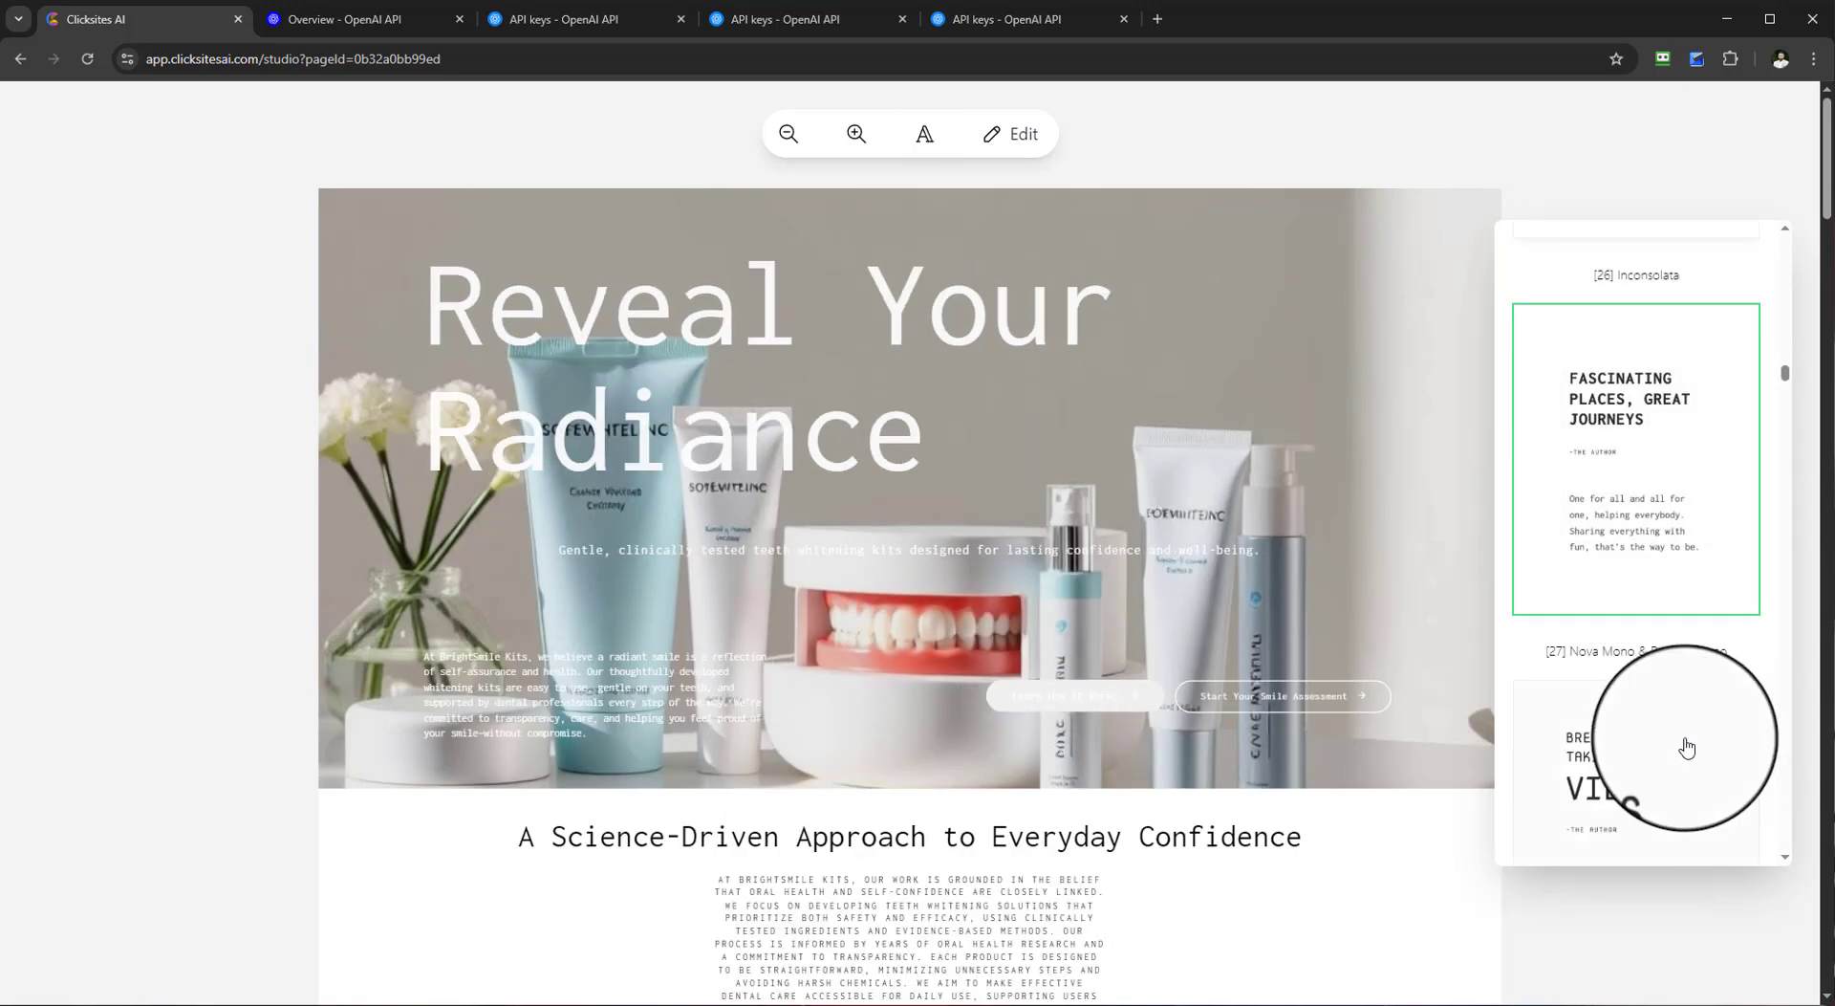
pyautogui.click(1536, 722)
pyautogui.scroll(3, 1709, 558)
pyautogui.scroll(5, 1709, 557)
pyautogui.click(1674, 457)
pyautogui.scroll(4, 1711, 373)
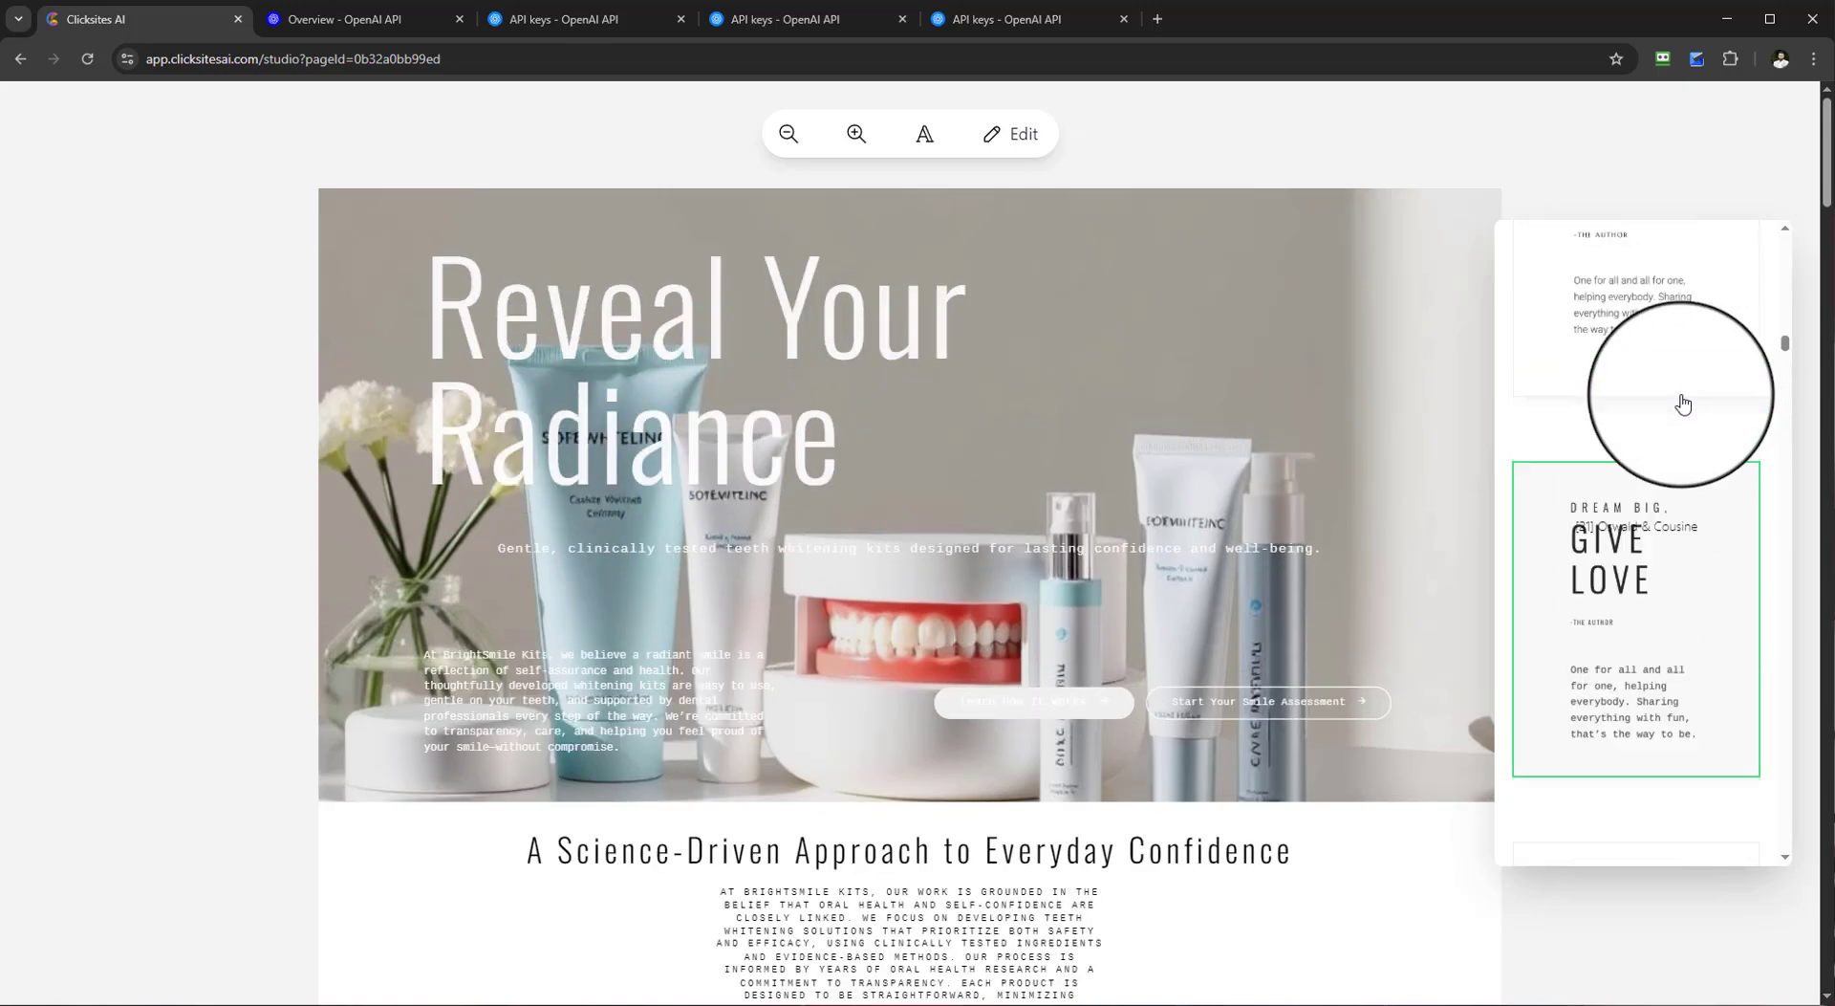
pyautogui.click(1663, 435)
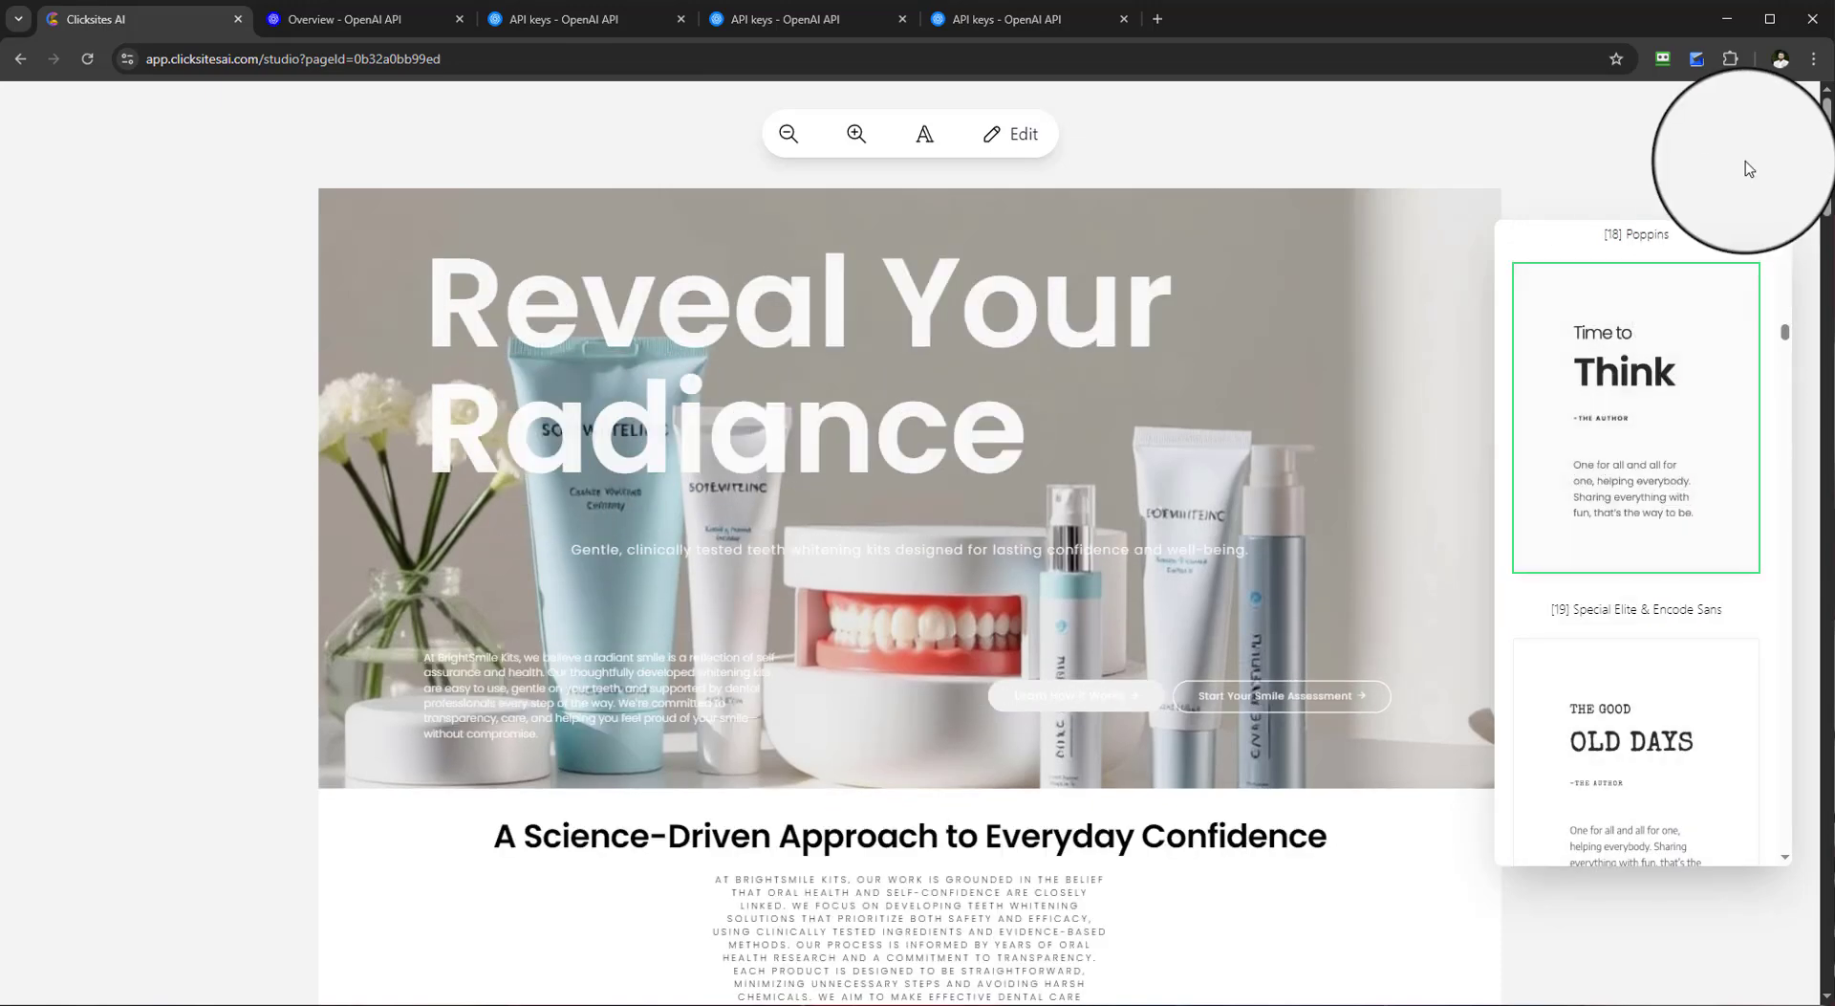
pyautogui.click(1770, 197)
# Step: Look over the hero and introduction sections in Studio and open the page in the full editor
pyautogui.scroll(-4, 1012, 643)
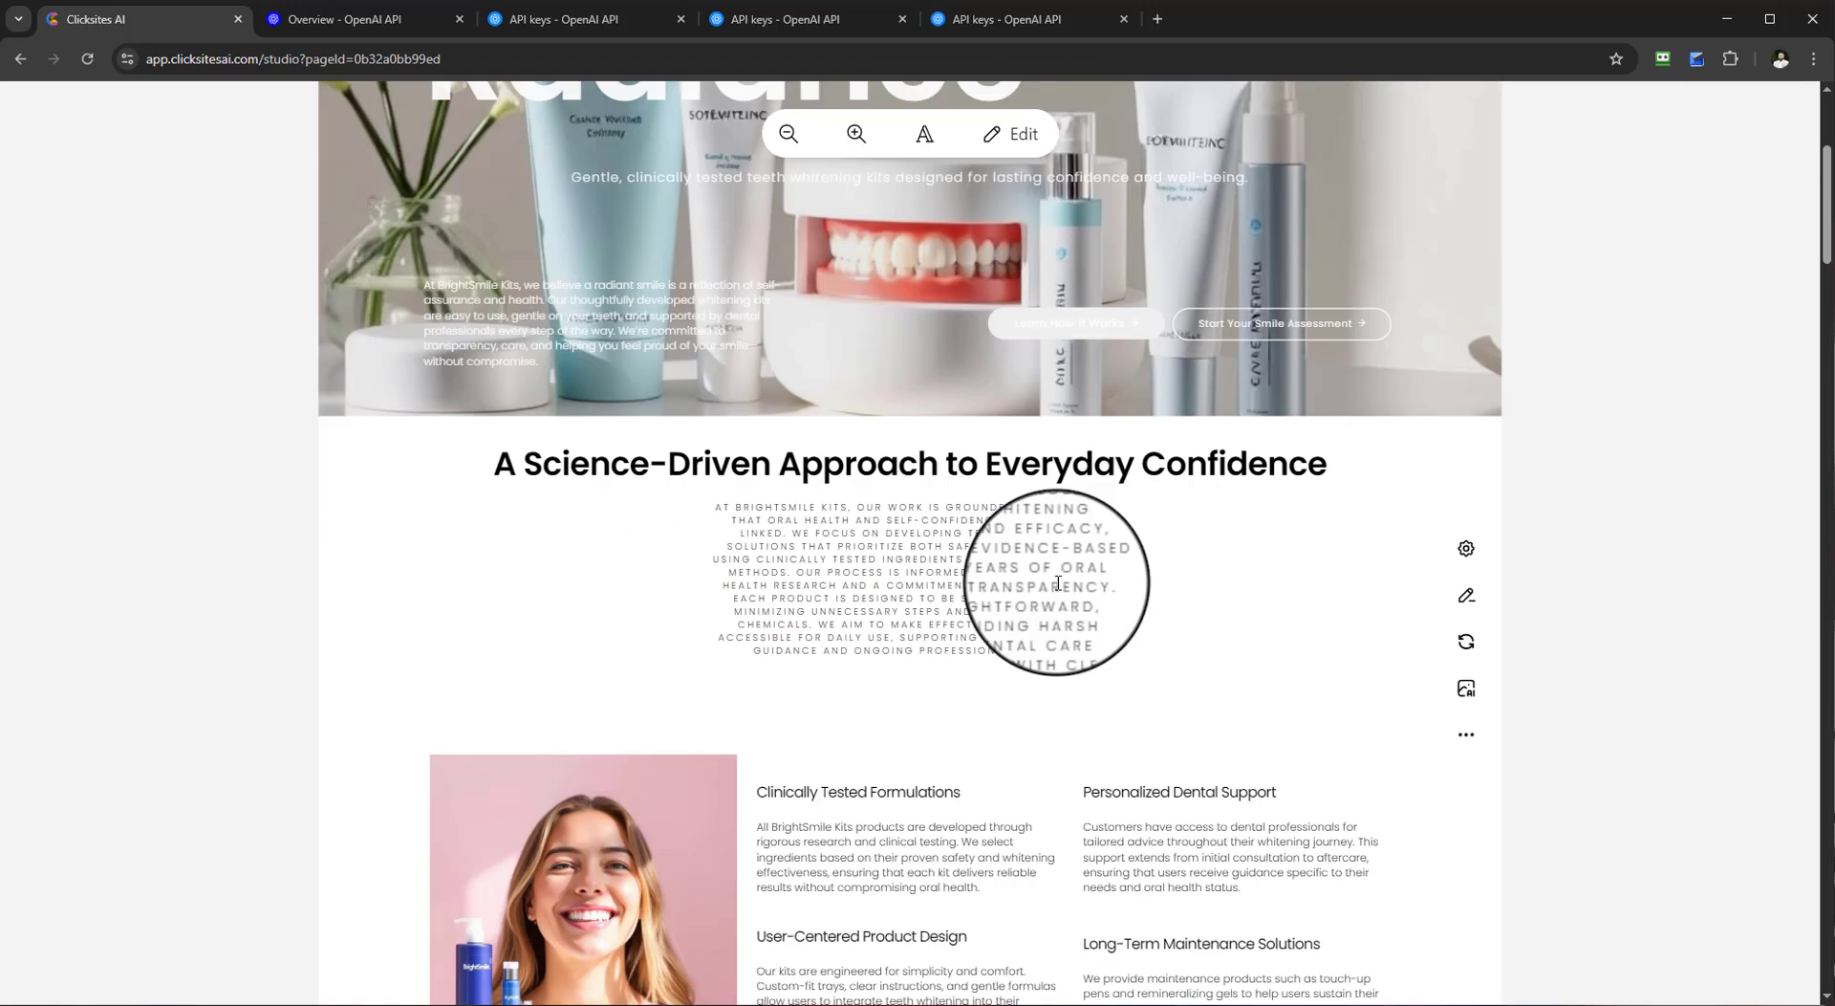
pyautogui.scroll(2, 943, 421)
pyautogui.click(924, 559)
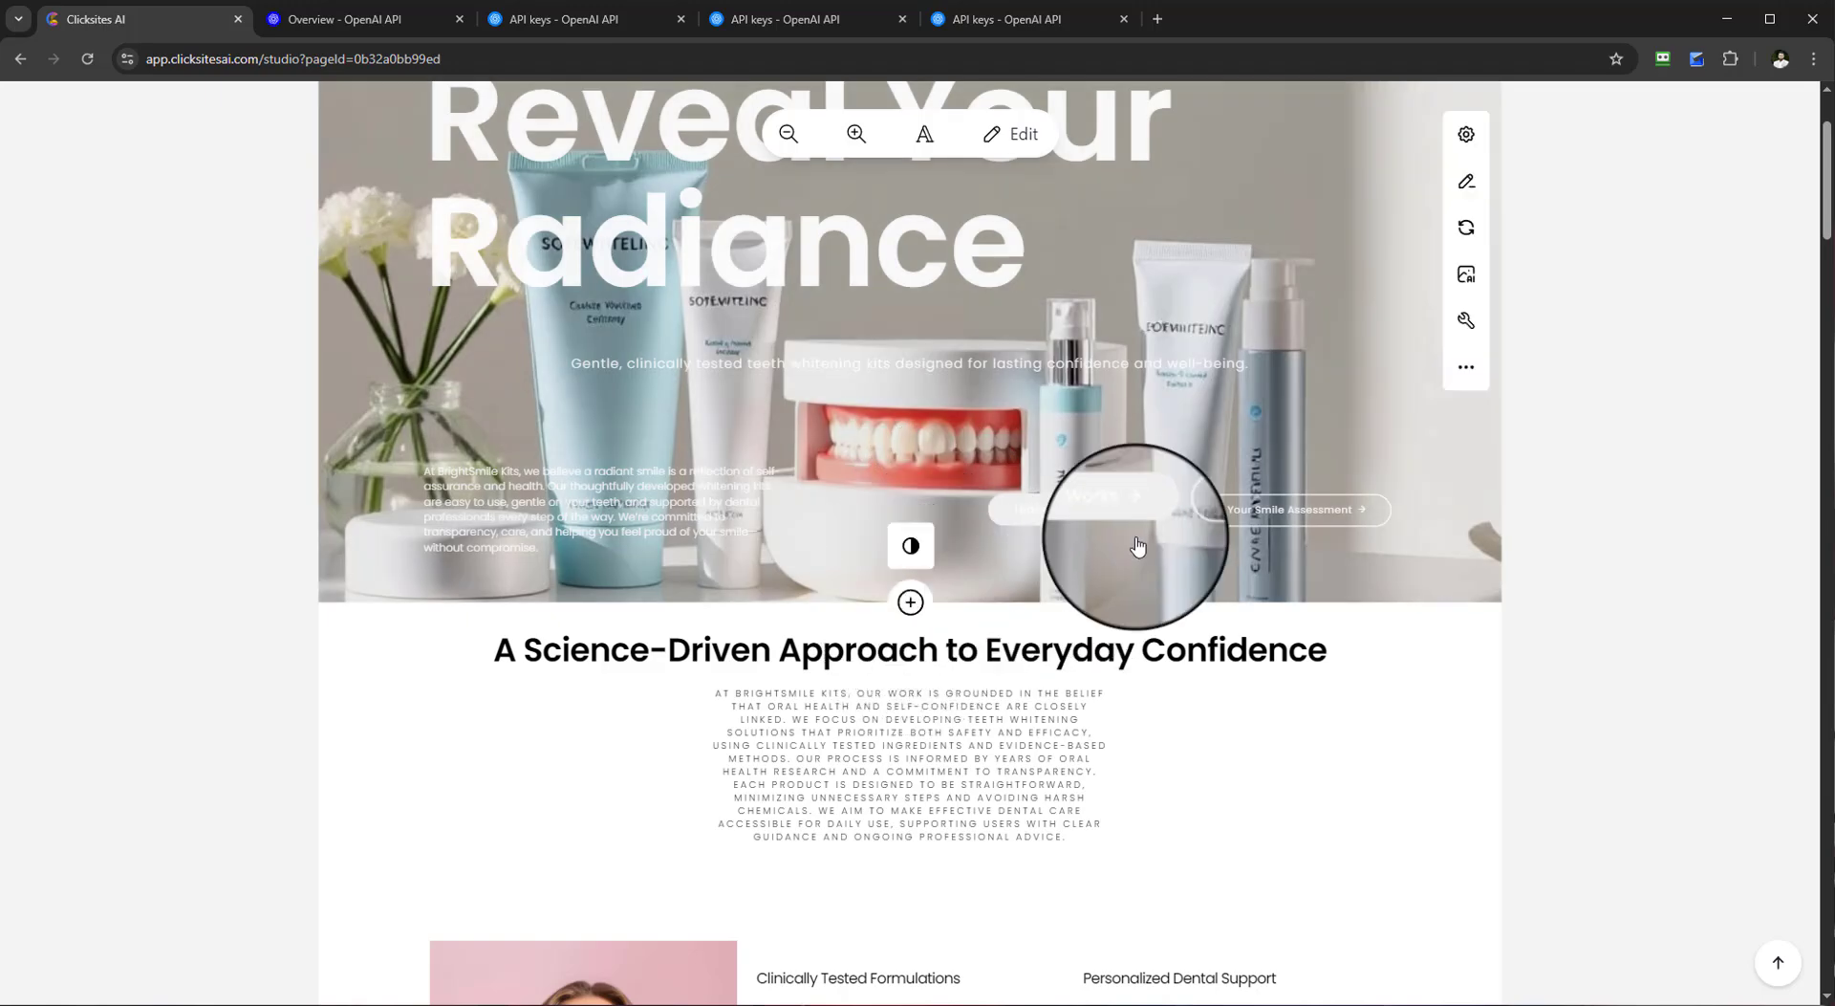
pyautogui.scroll(2, 1469, 207)
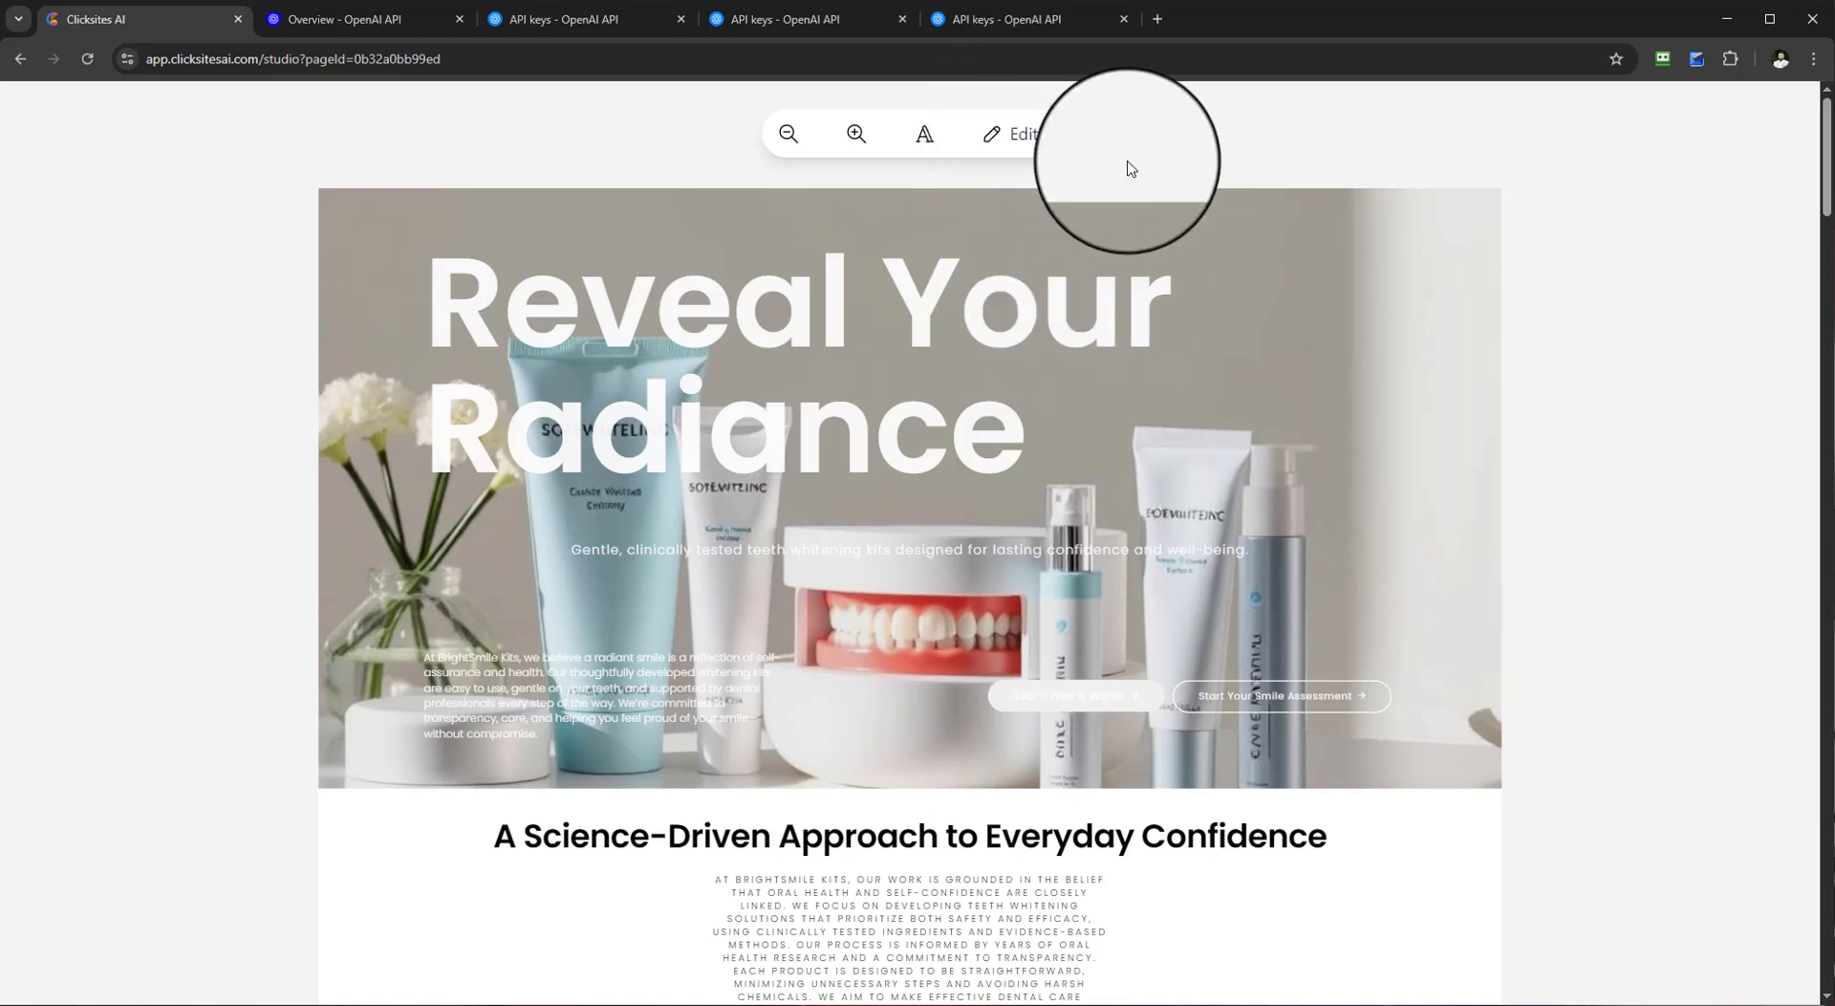
pyautogui.click(1015, 134)
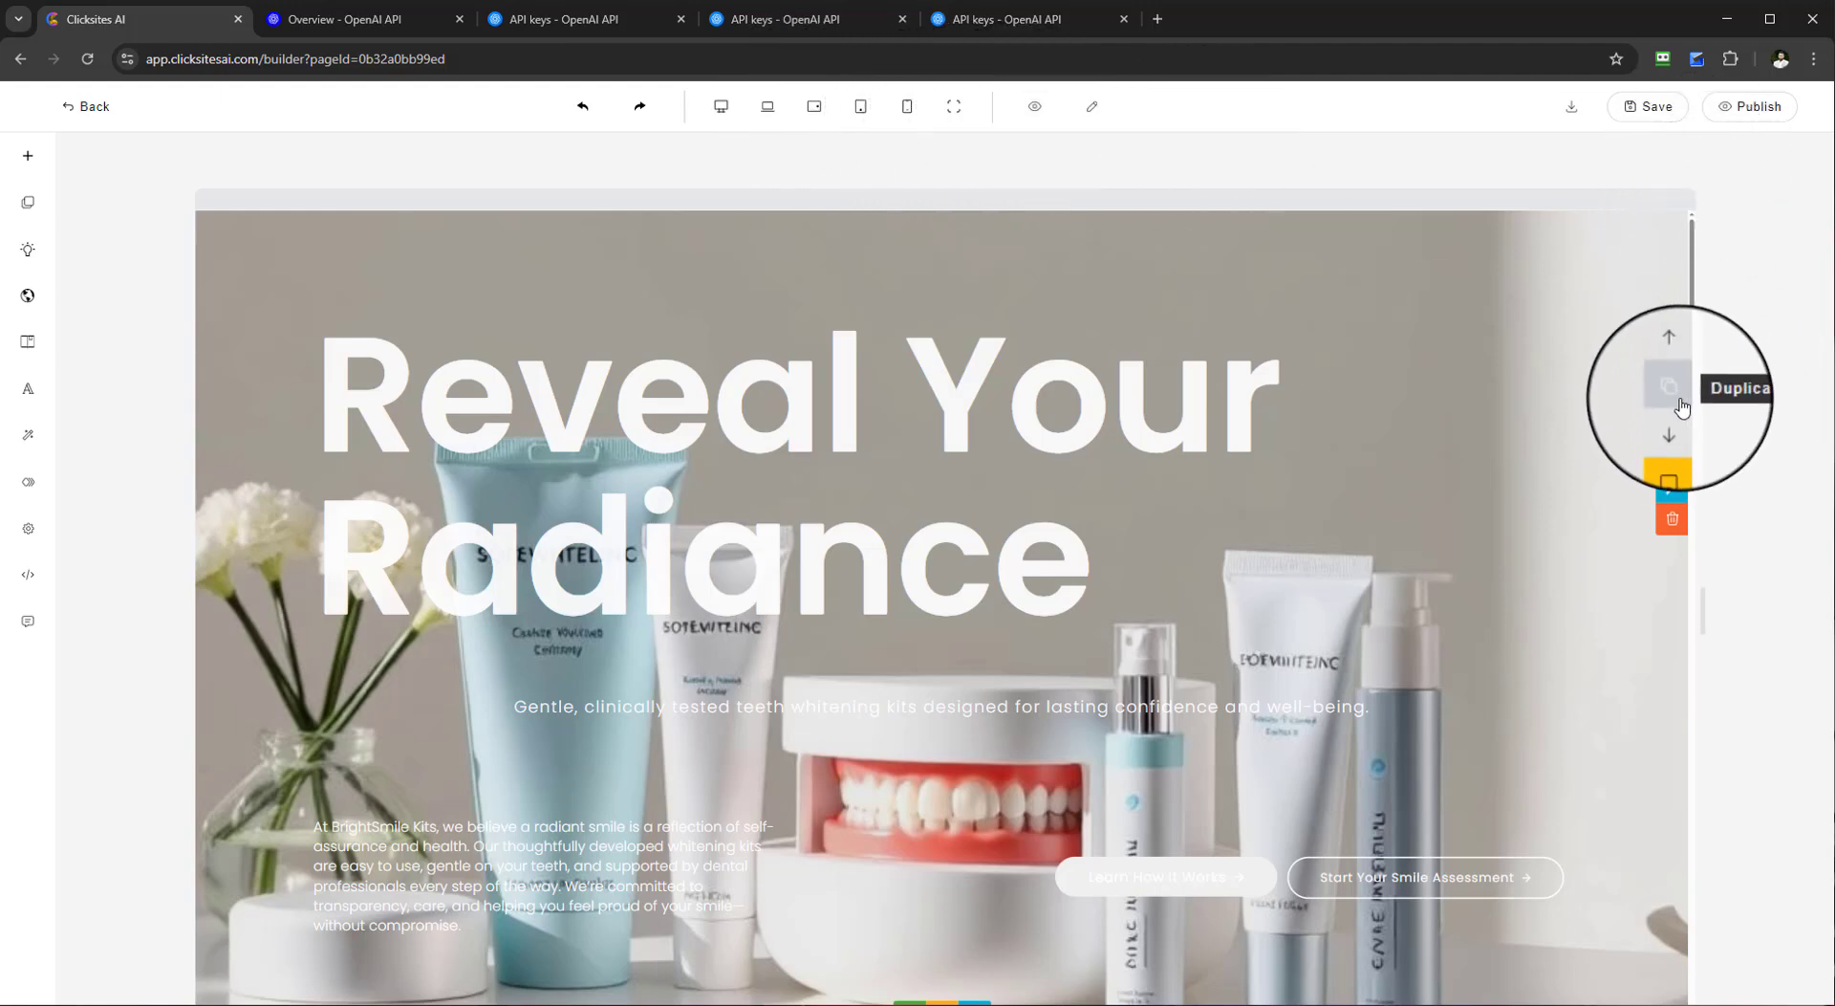
# Step: Review the page's sections in the builder, from the hero through "What Makes BrightSmile Kits Different", and return to the hero
pyautogui.click(972, 430)
pyautogui.scroll(-4, 1364, 329)
pyautogui.scroll(-3, 1364, 330)
pyautogui.click(1587, 152)
pyautogui.scroll(-6, 1475, 532)
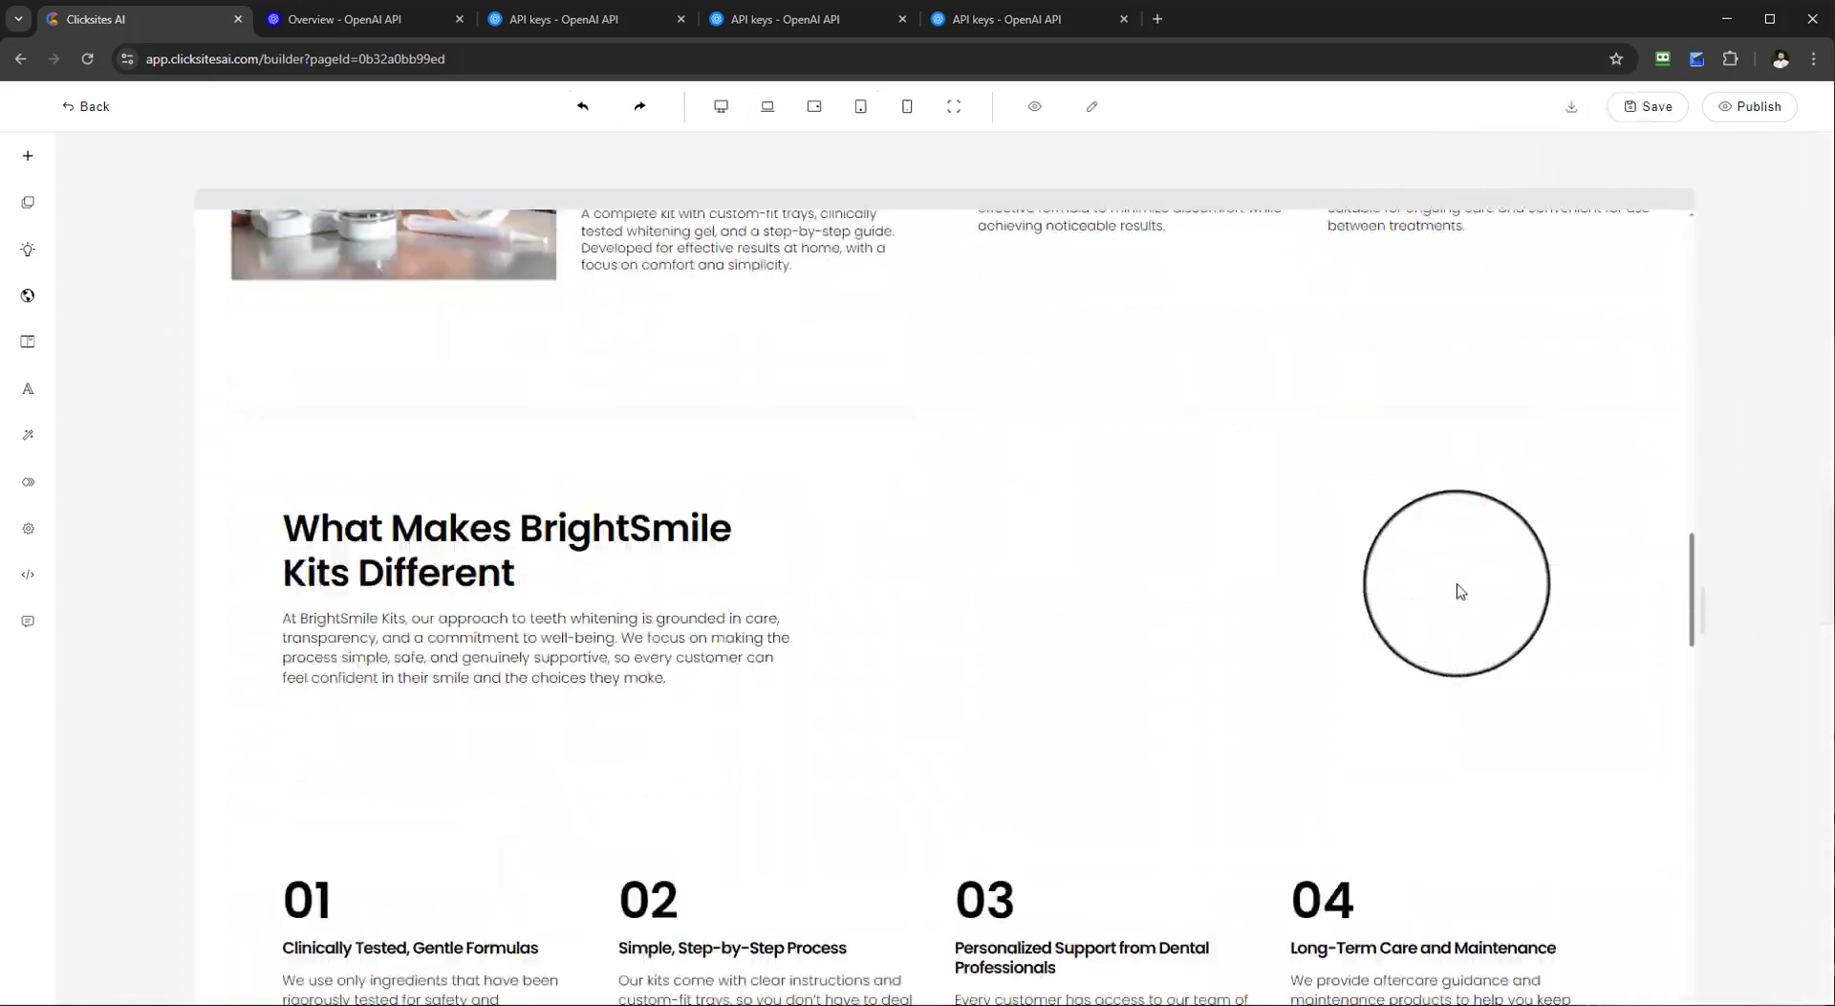
pyautogui.scroll(-10, 1463, 591)
pyautogui.scroll(12, 1229, 574)
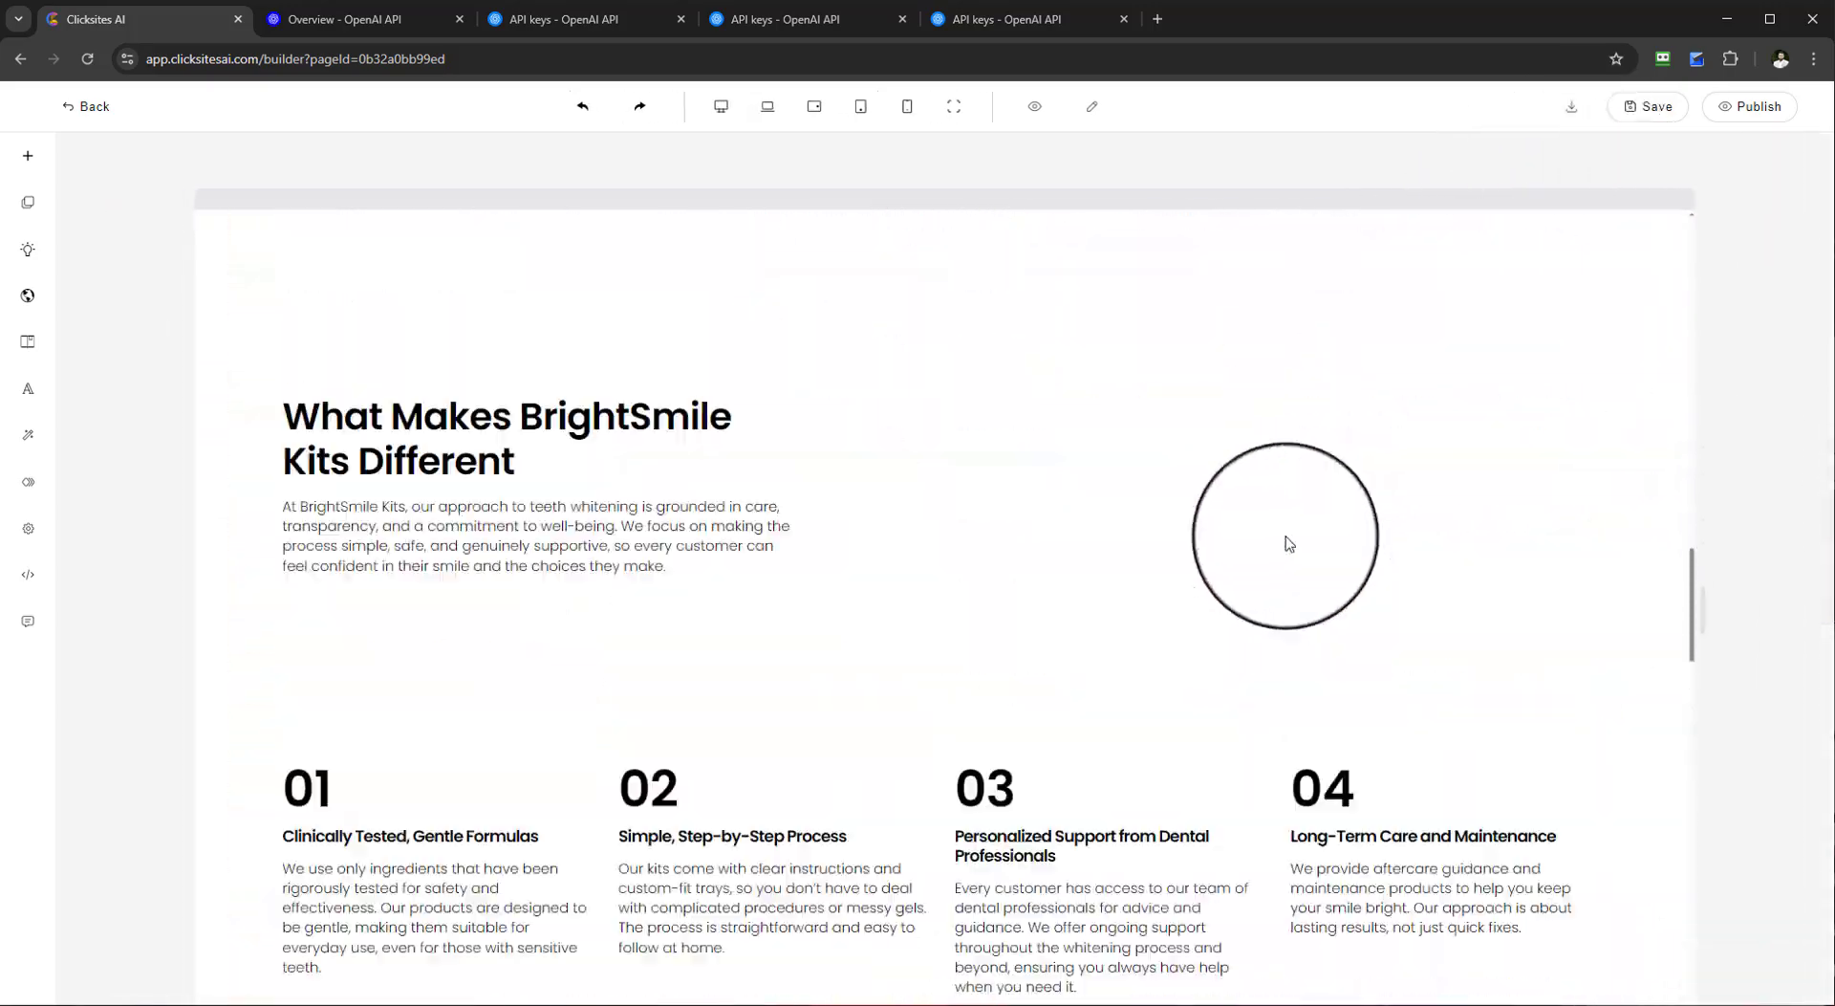
pyautogui.scroll(10, 1281, 524)
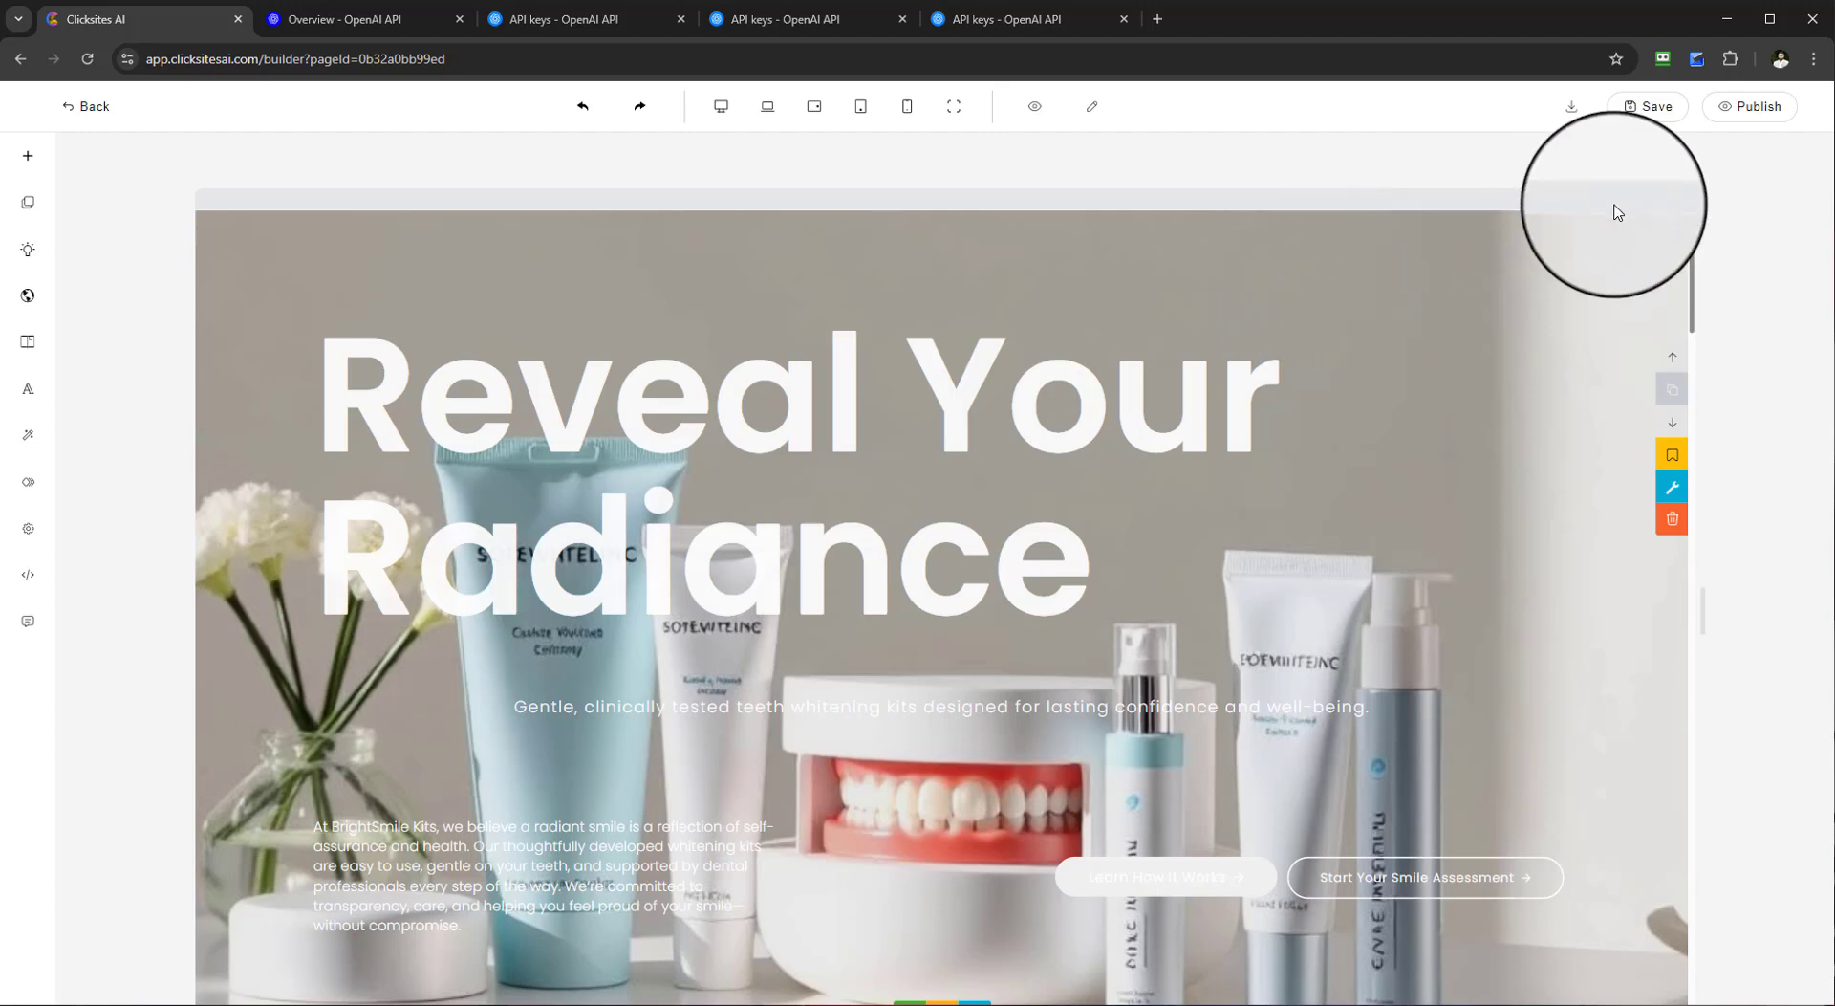
# Step: Save the website in the builder and return to the list of pages
pyautogui.click(1649, 113)
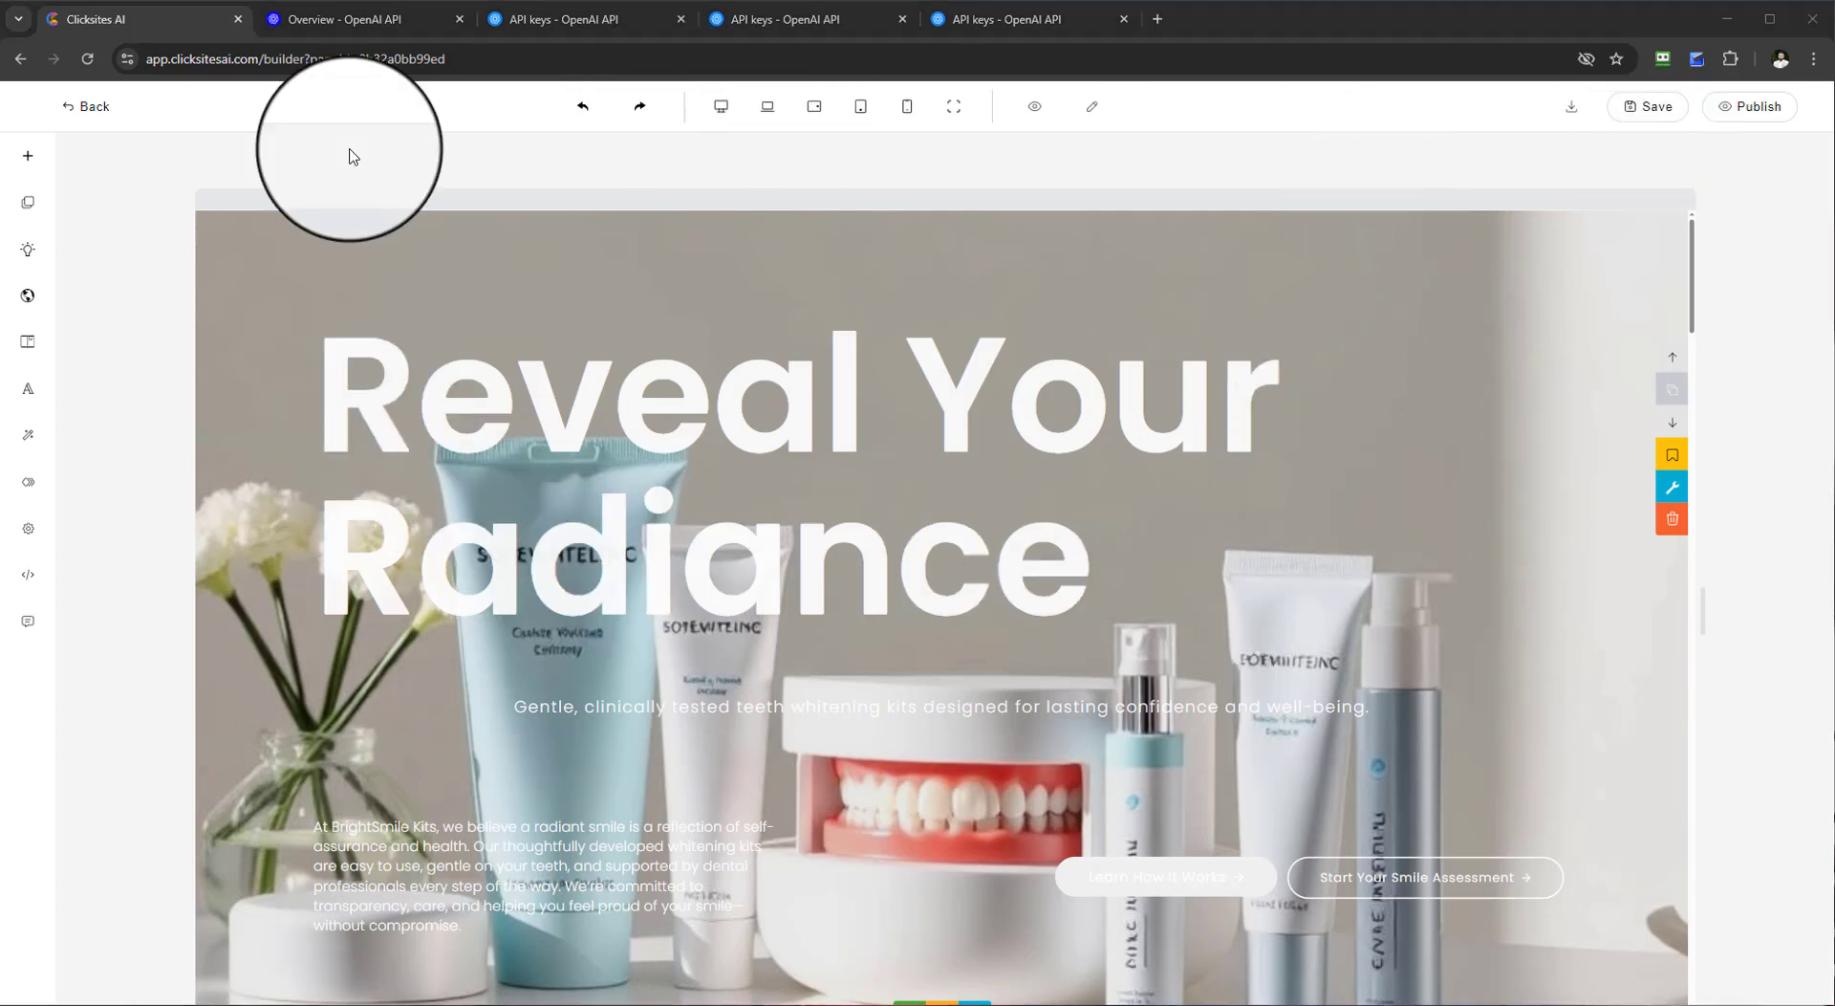
pyautogui.click(83, 111)
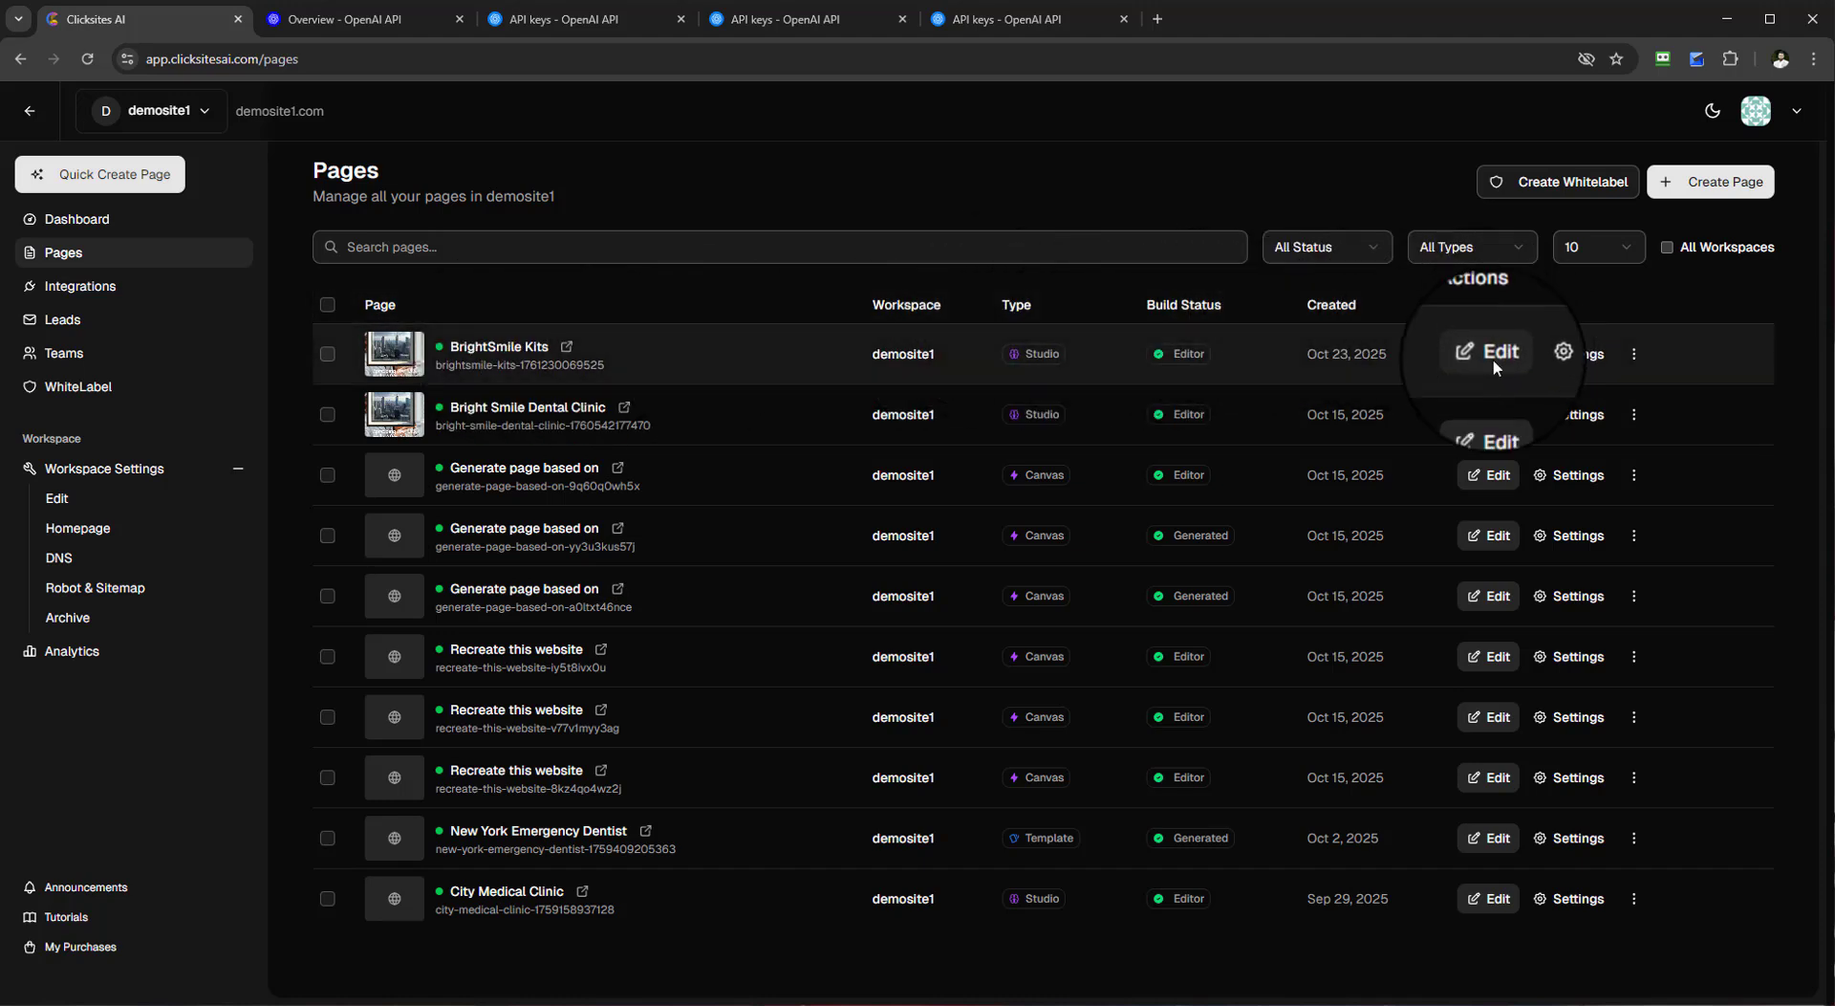
# Step: View the BrightSmile Kits page settings, from Page Info and Favicon through Code Injections and Meta Settings, and return to the page list
pyautogui.click(1593, 362)
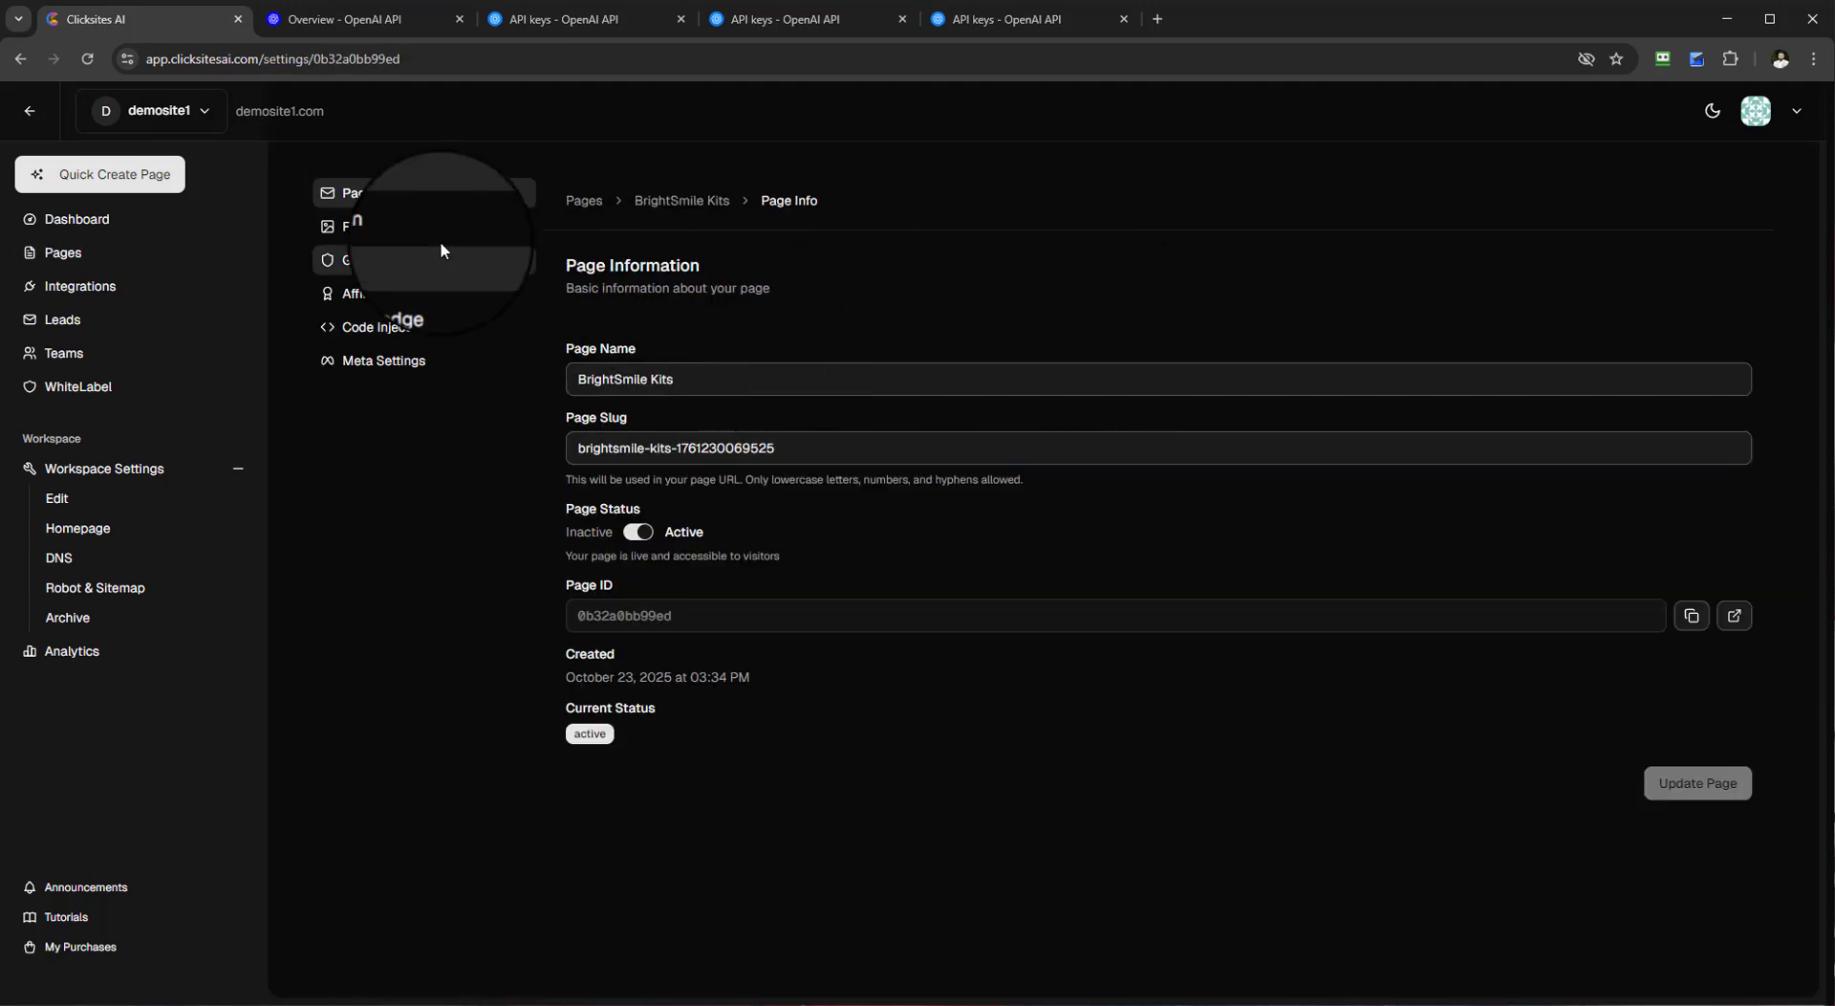
pyautogui.click(393, 228)
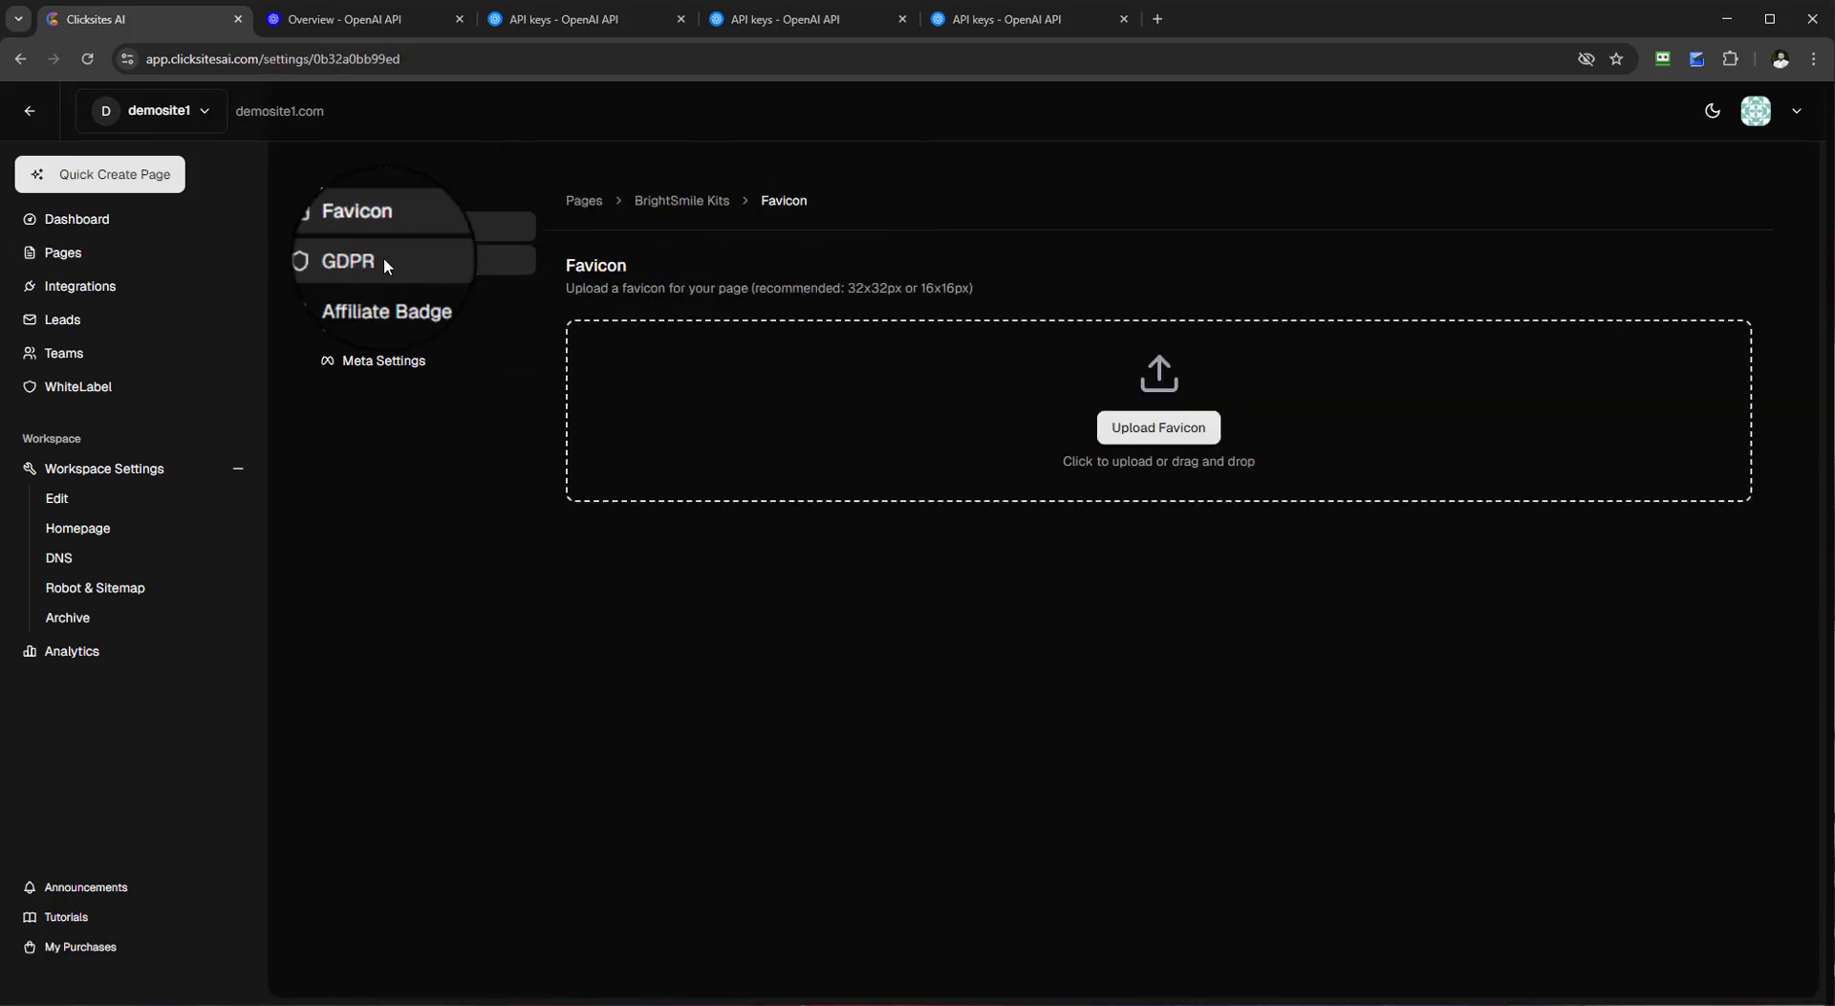
pyautogui.click(383, 257)
pyautogui.click(379, 296)
pyautogui.click(380, 327)
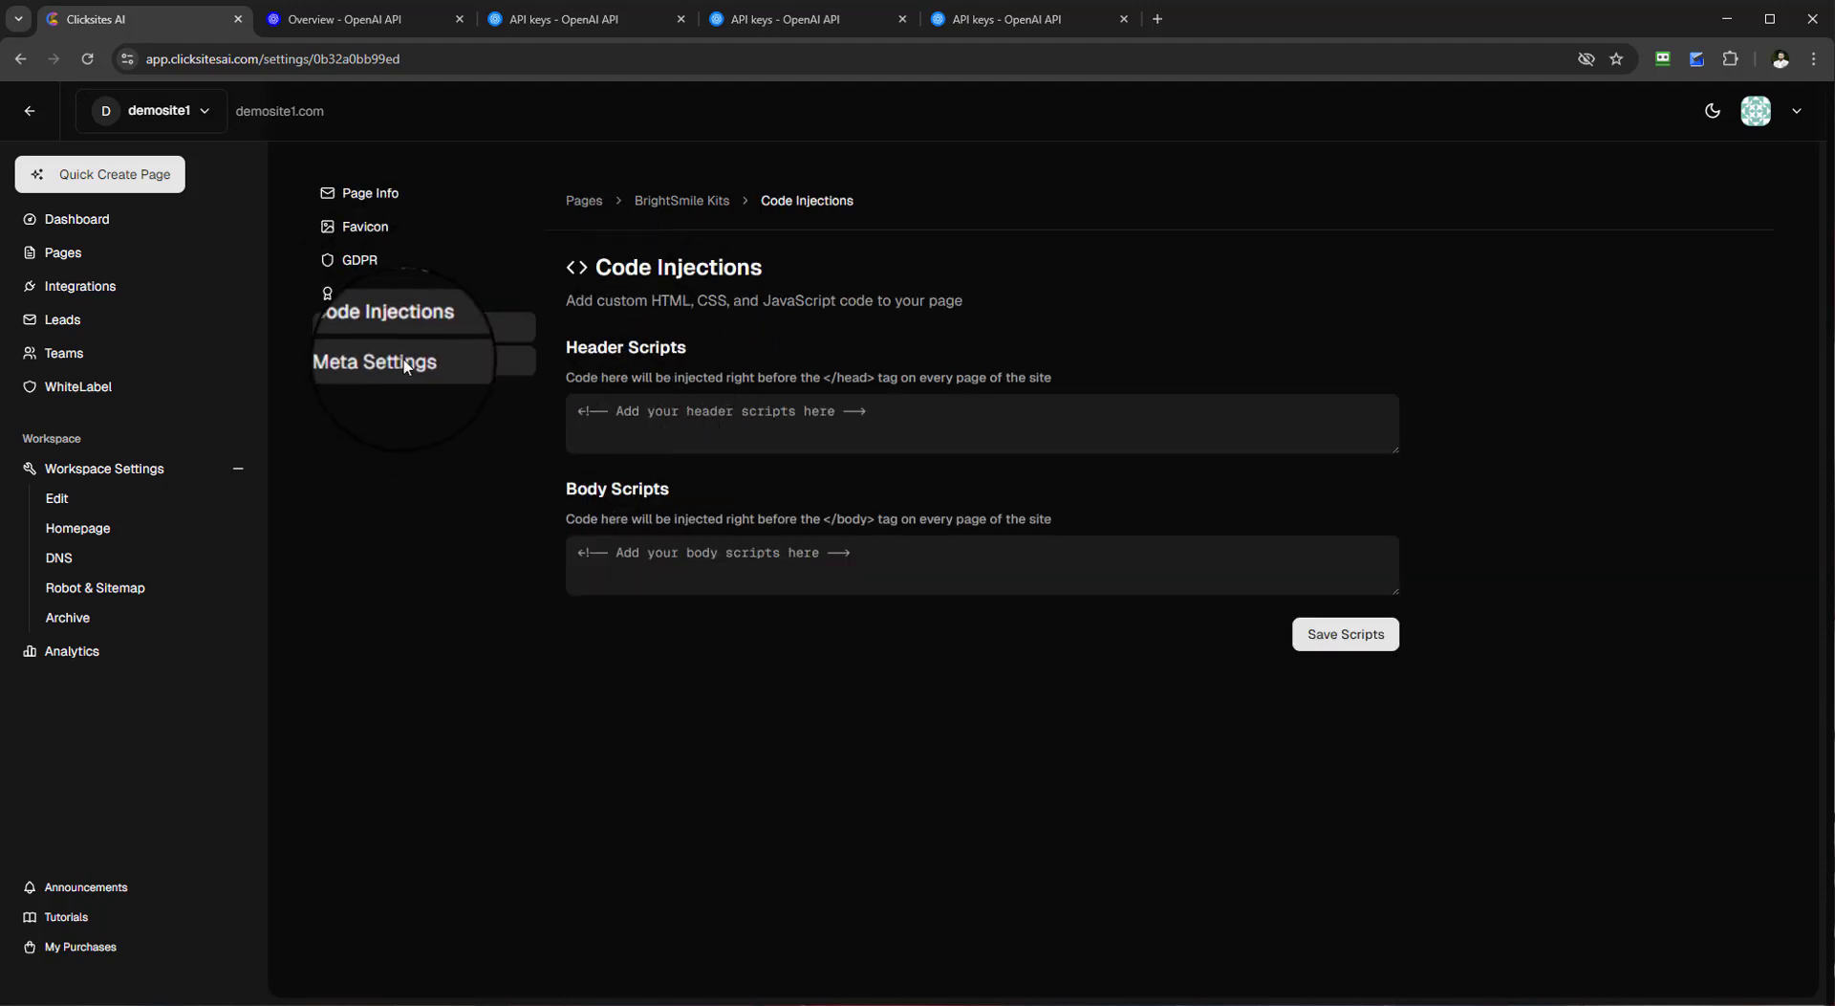
pyautogui.click(401, 365)
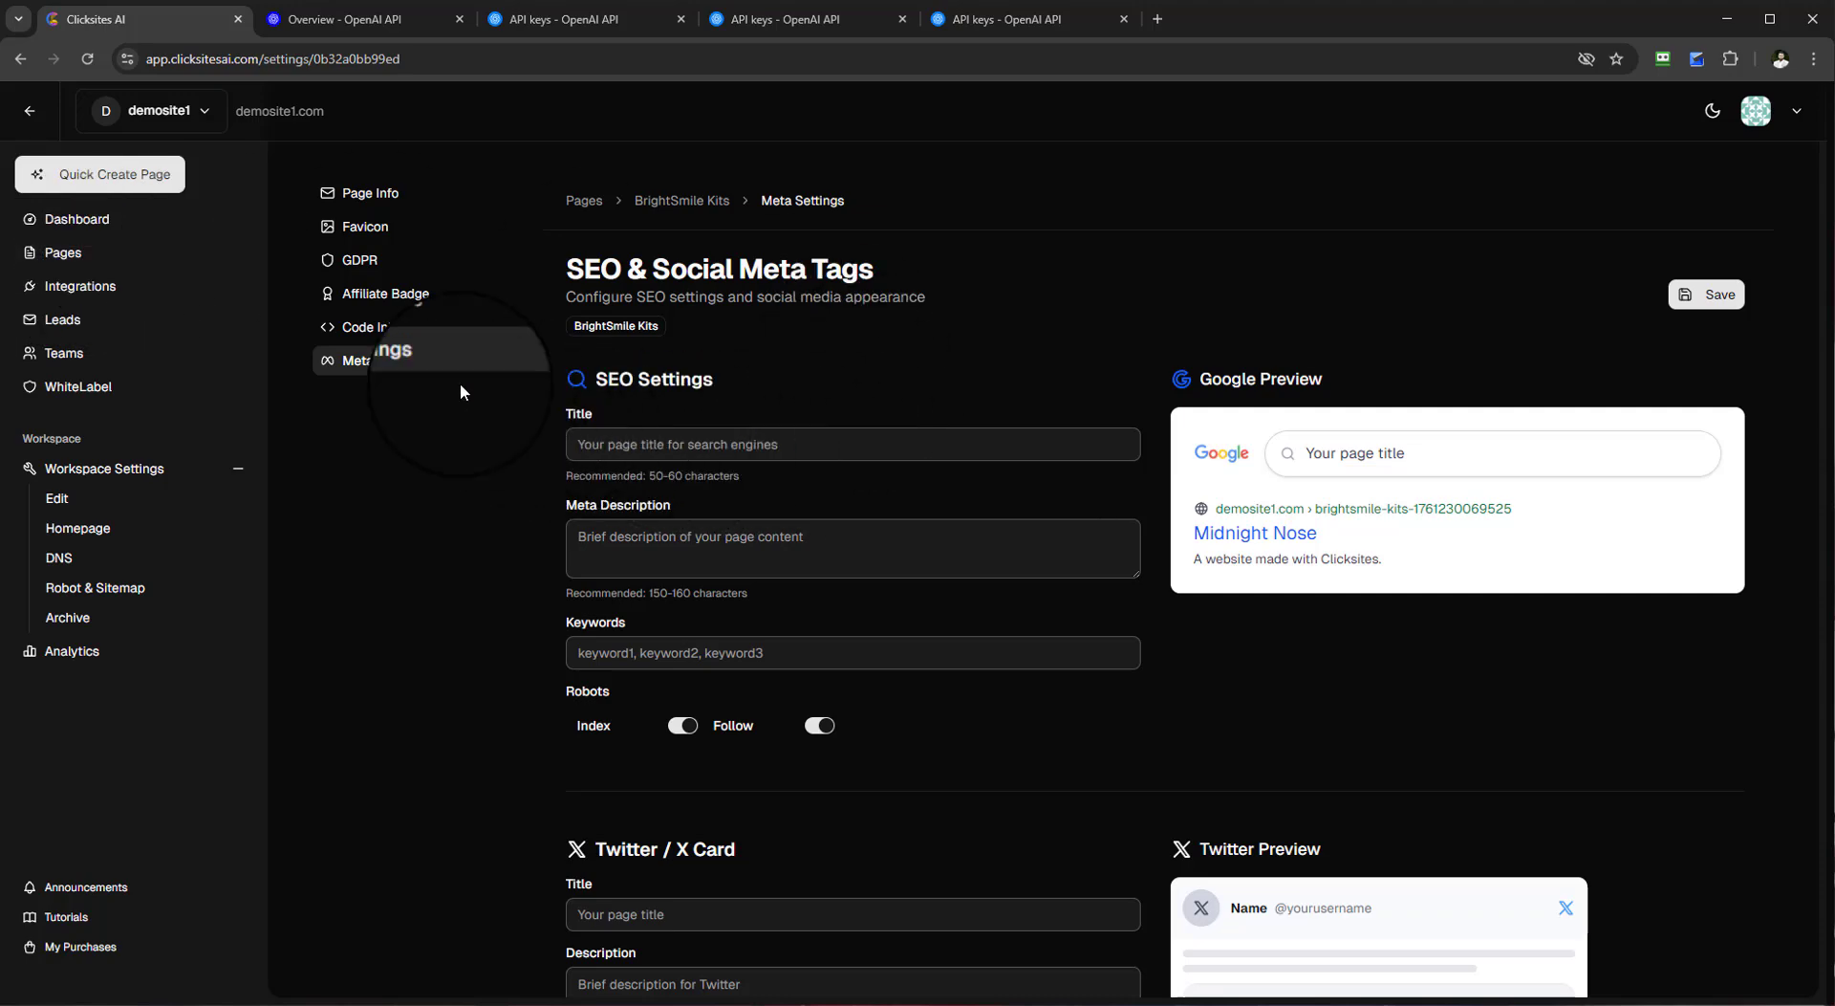
pyautogui.click(107, 248)
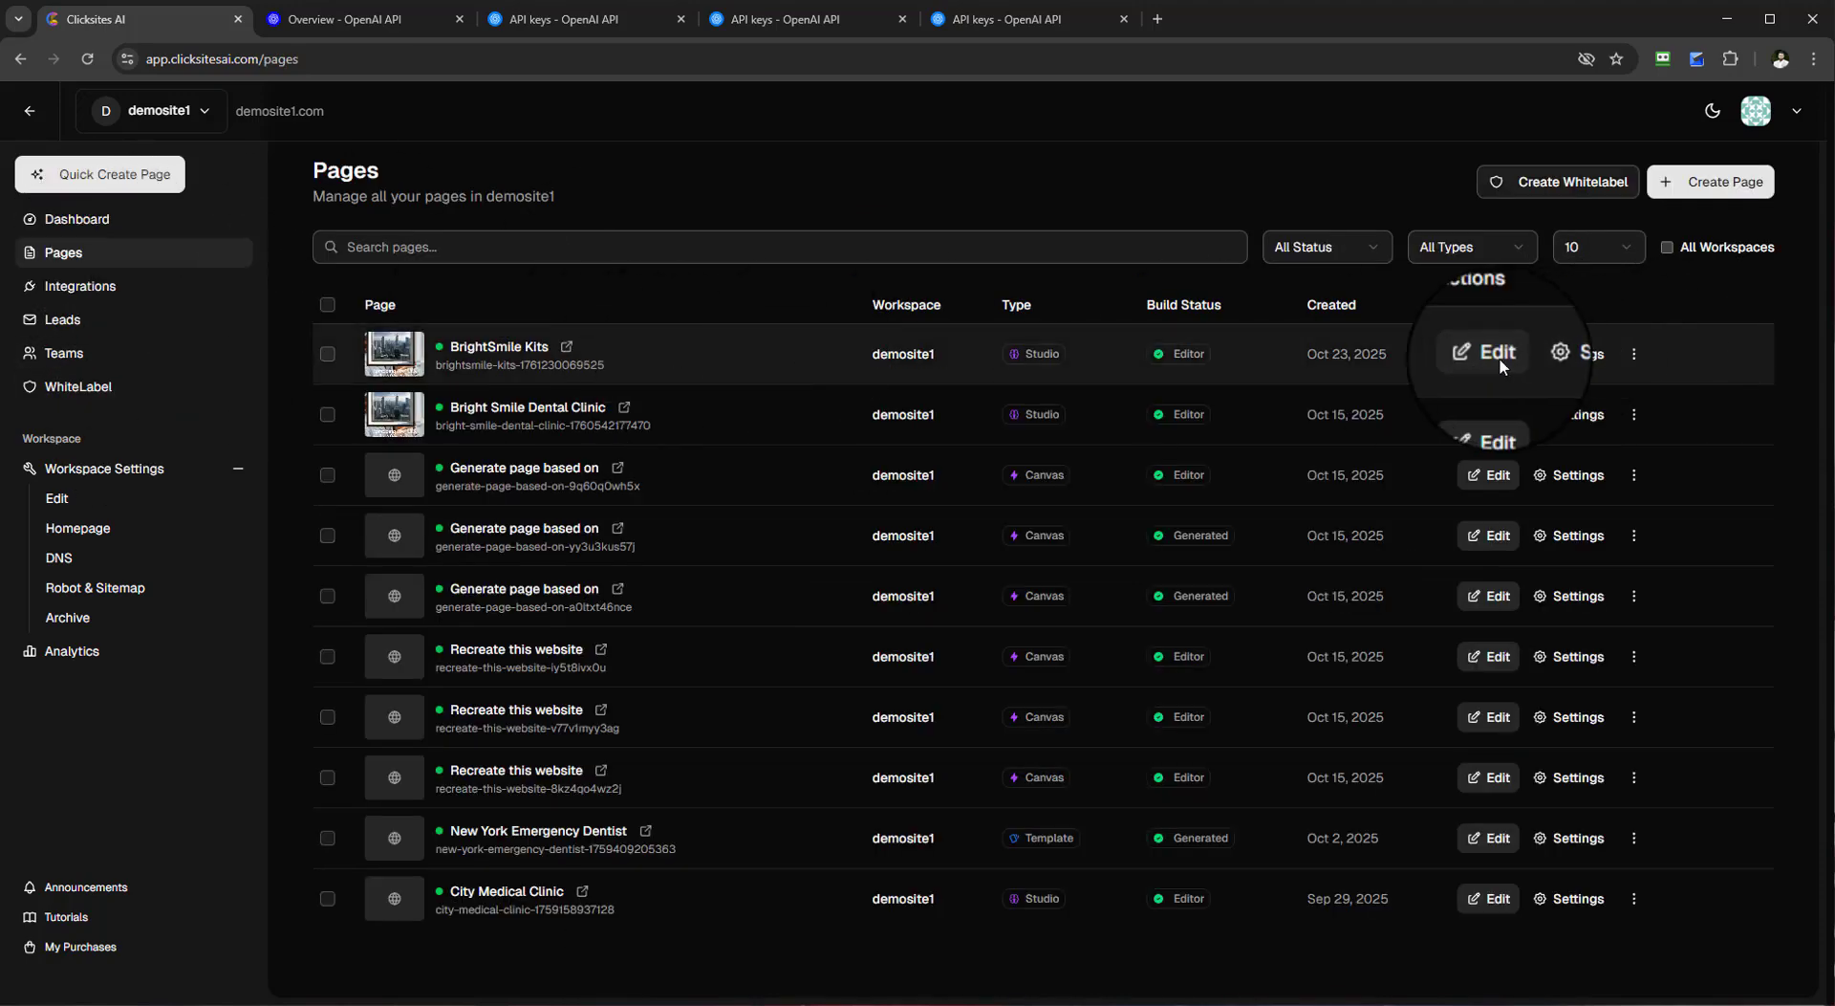
# Step: View the additional actions for the BrightSmile Kits page, close them and show the available integrations
pyautogui.click(1634, 354)
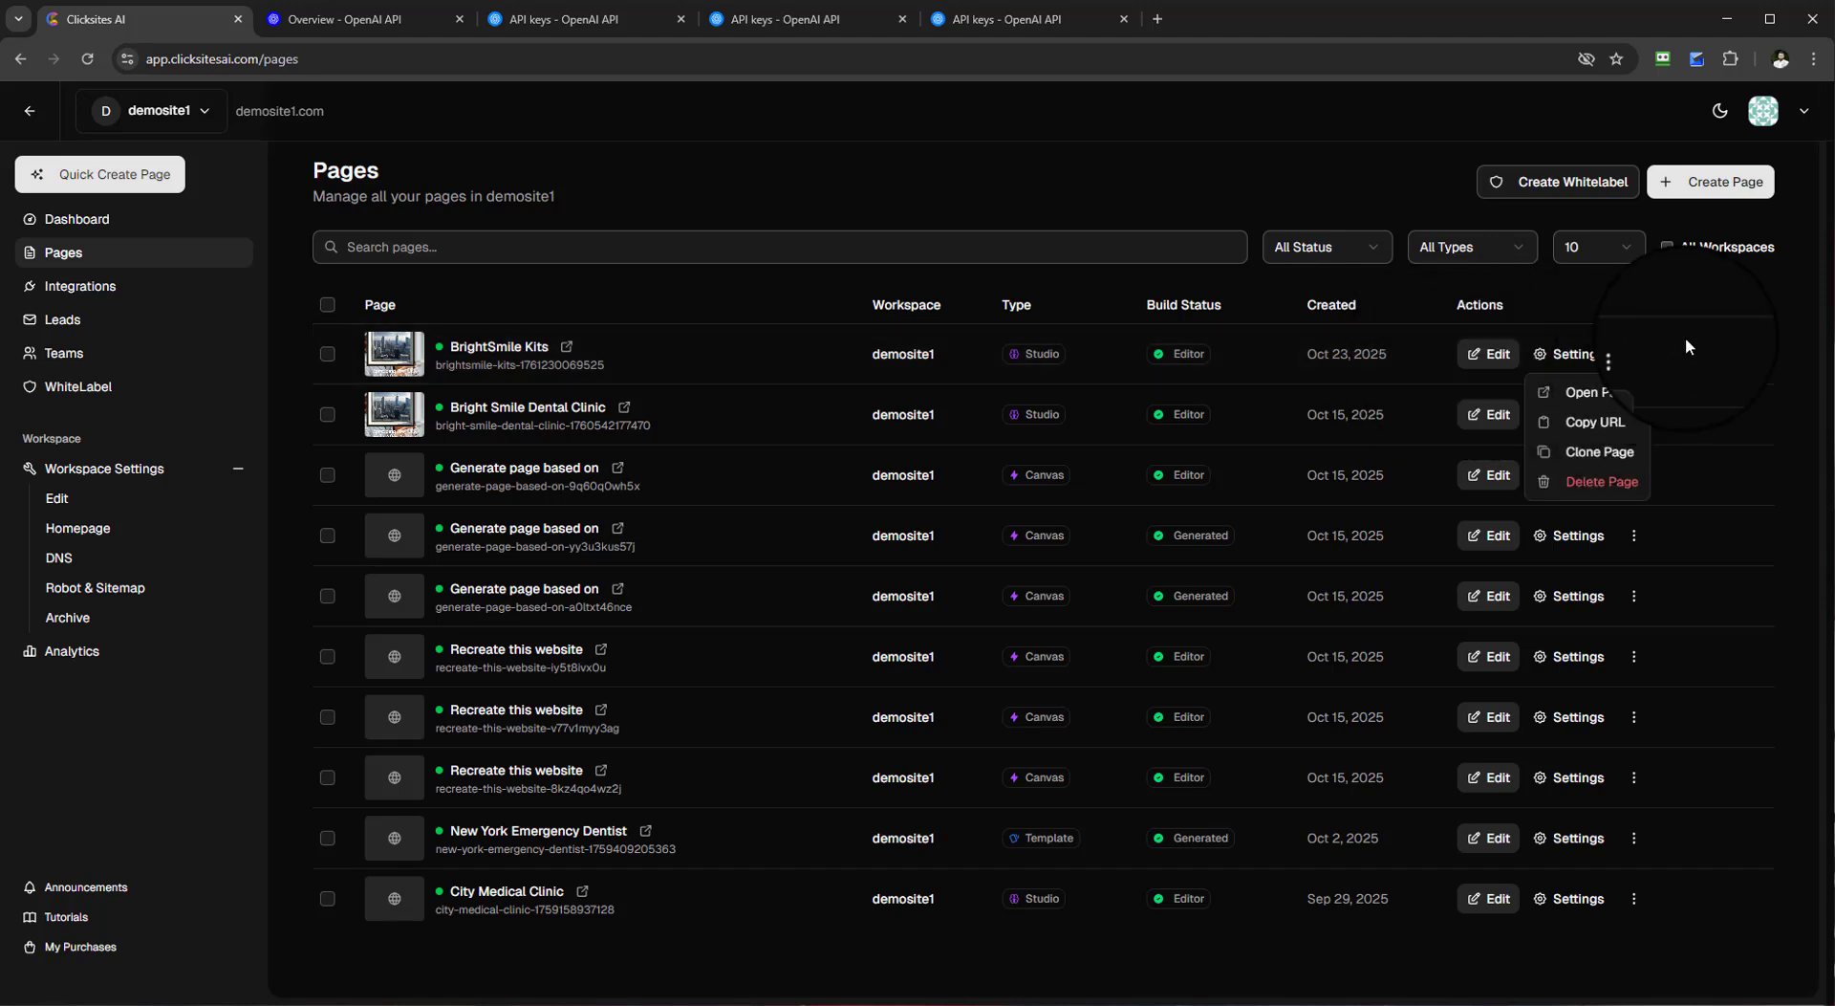
pyautogui.click(1426, 377)
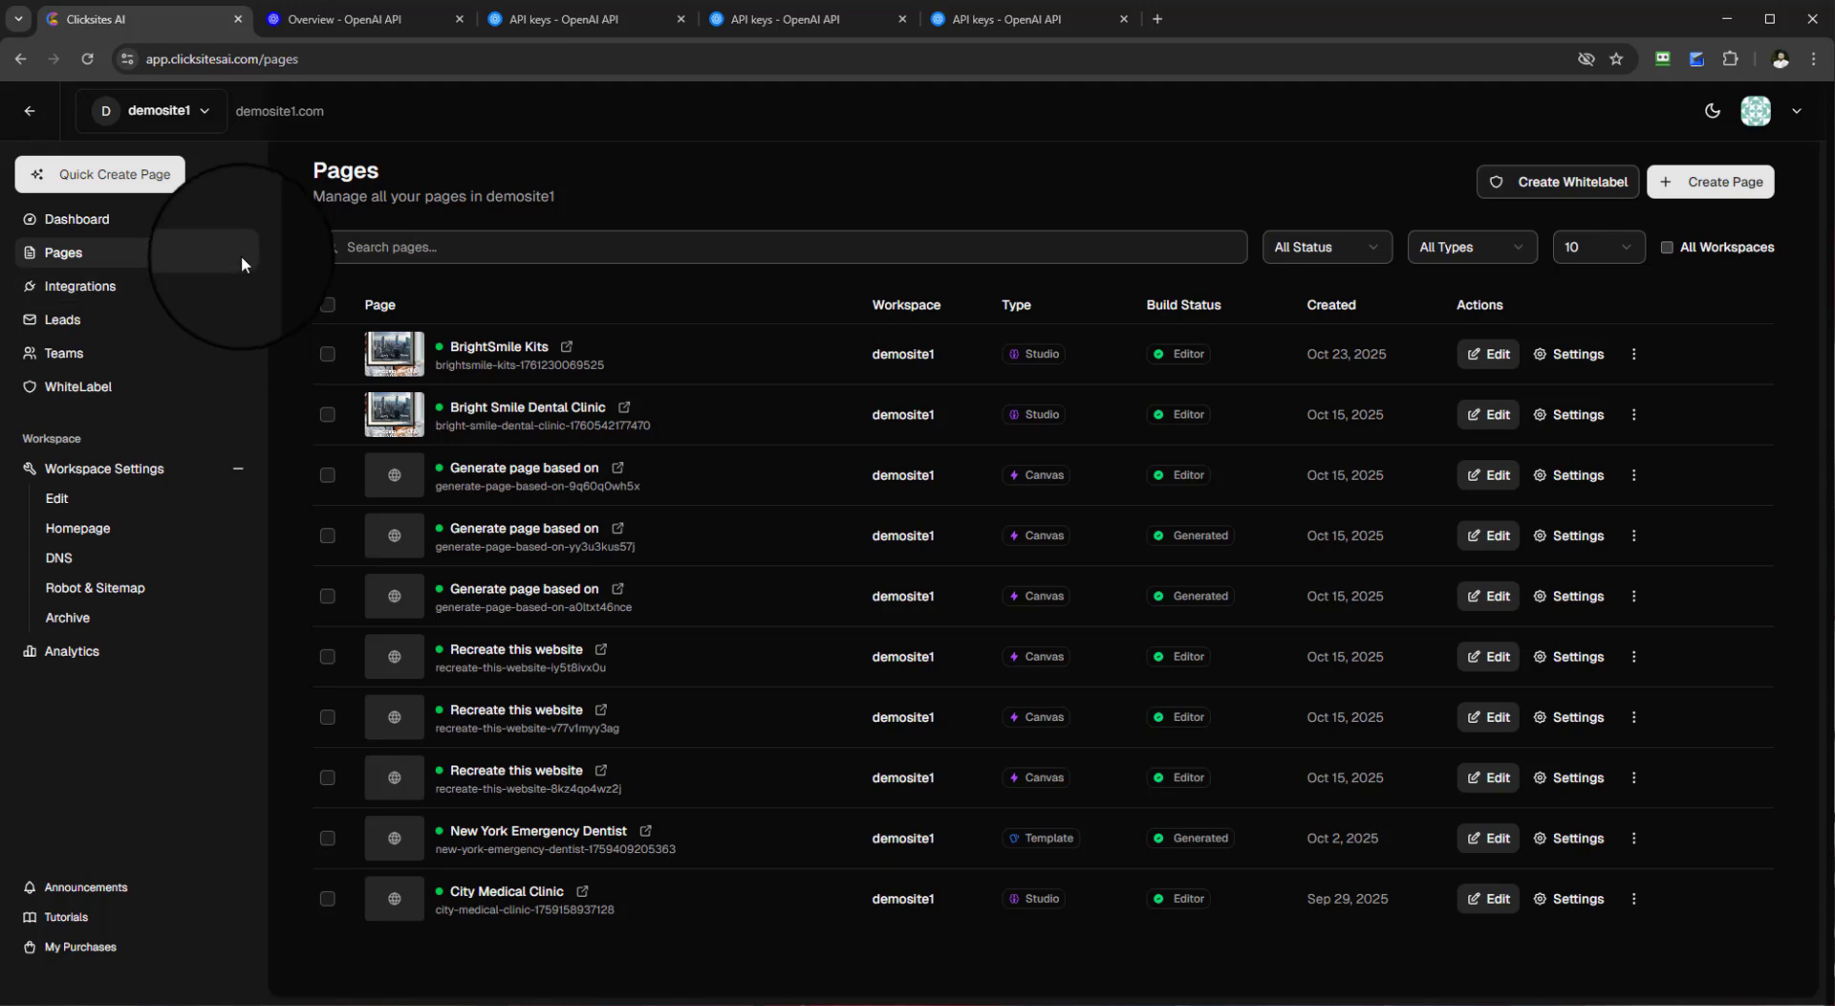
pyautogui.click(105, 291)
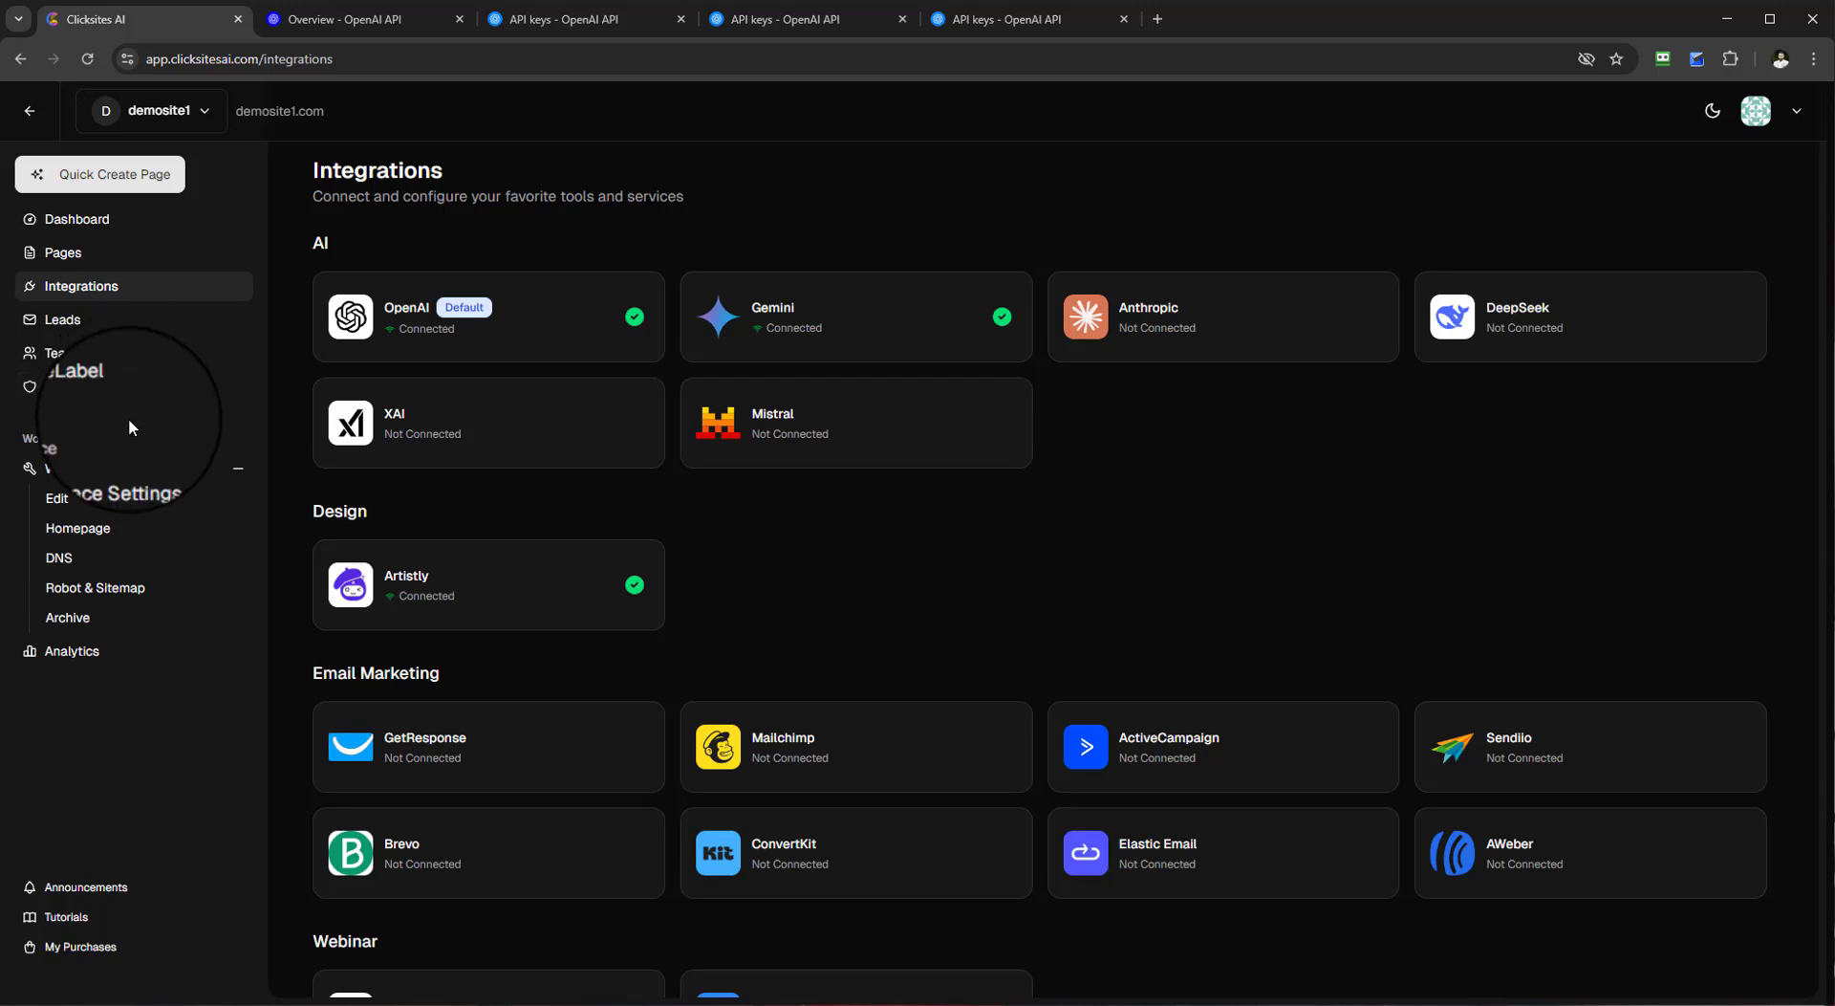
# Step: View the workspace list and the form for creating a workspace, and cancel without entering anything
pyautogui.click(176, 110)
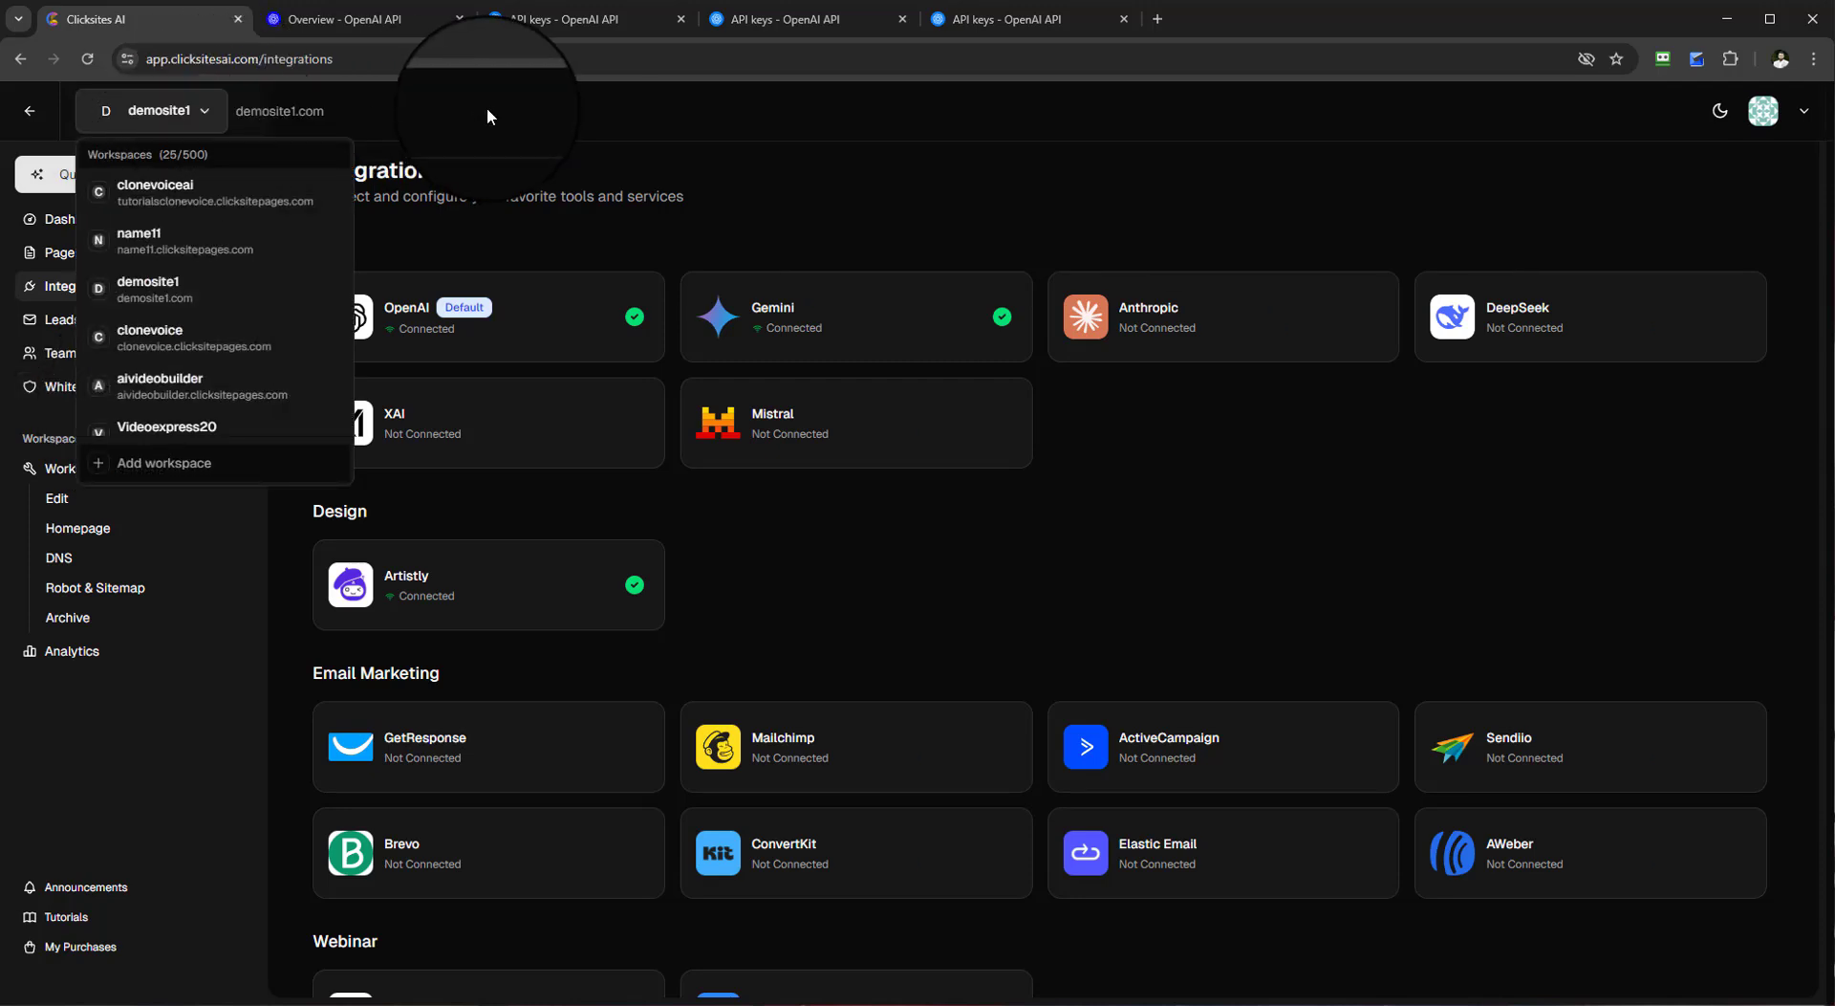
pyautogui.click(218, 111)
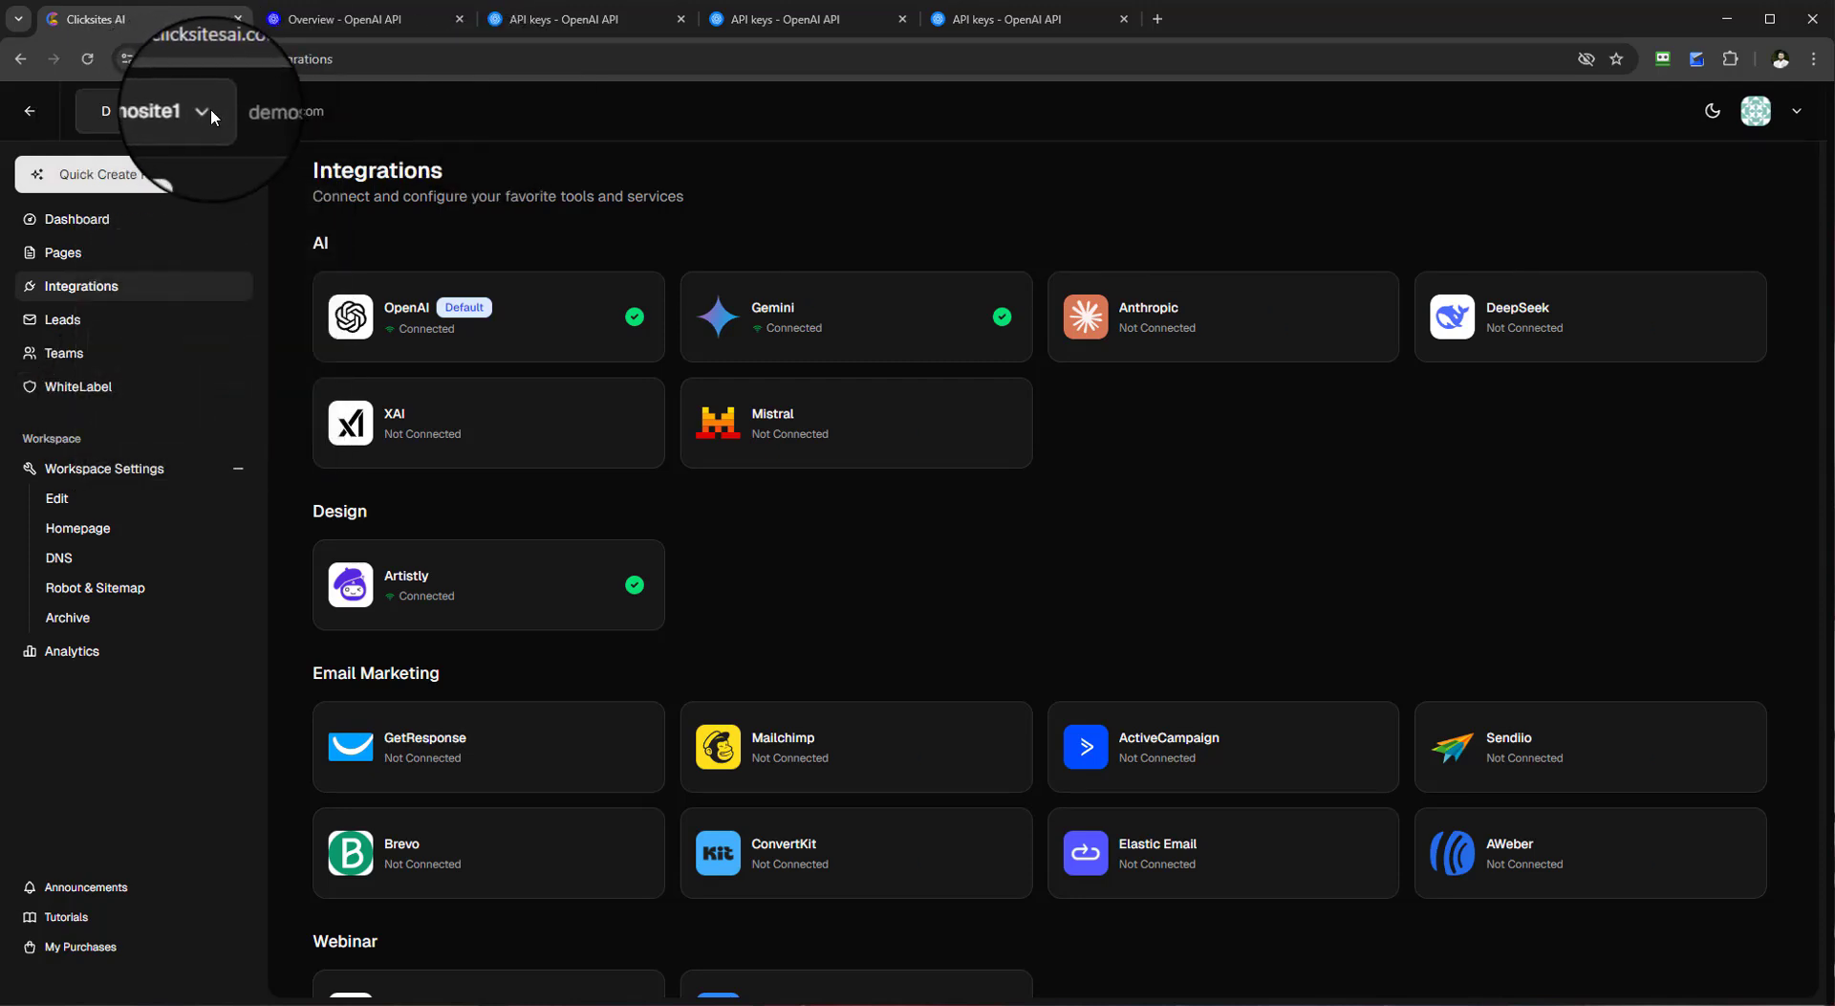
pyautogui.click(210, 107)
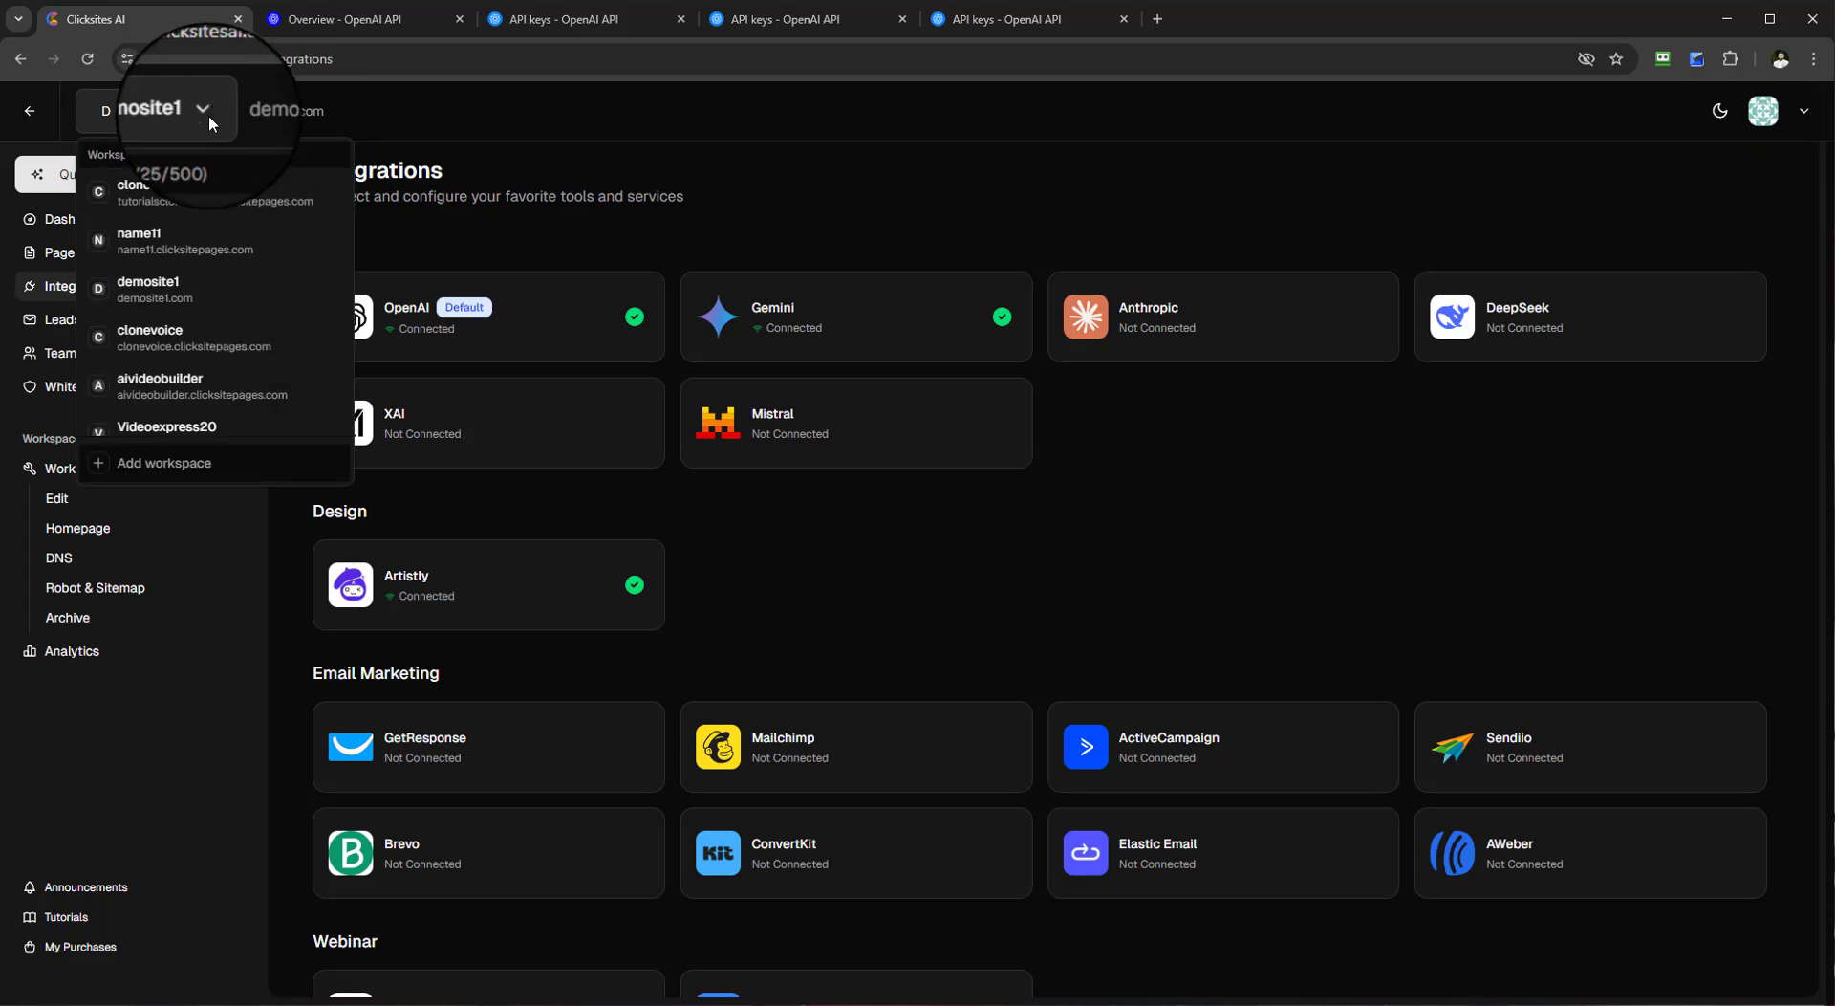
pyautogui.click(113, 464)
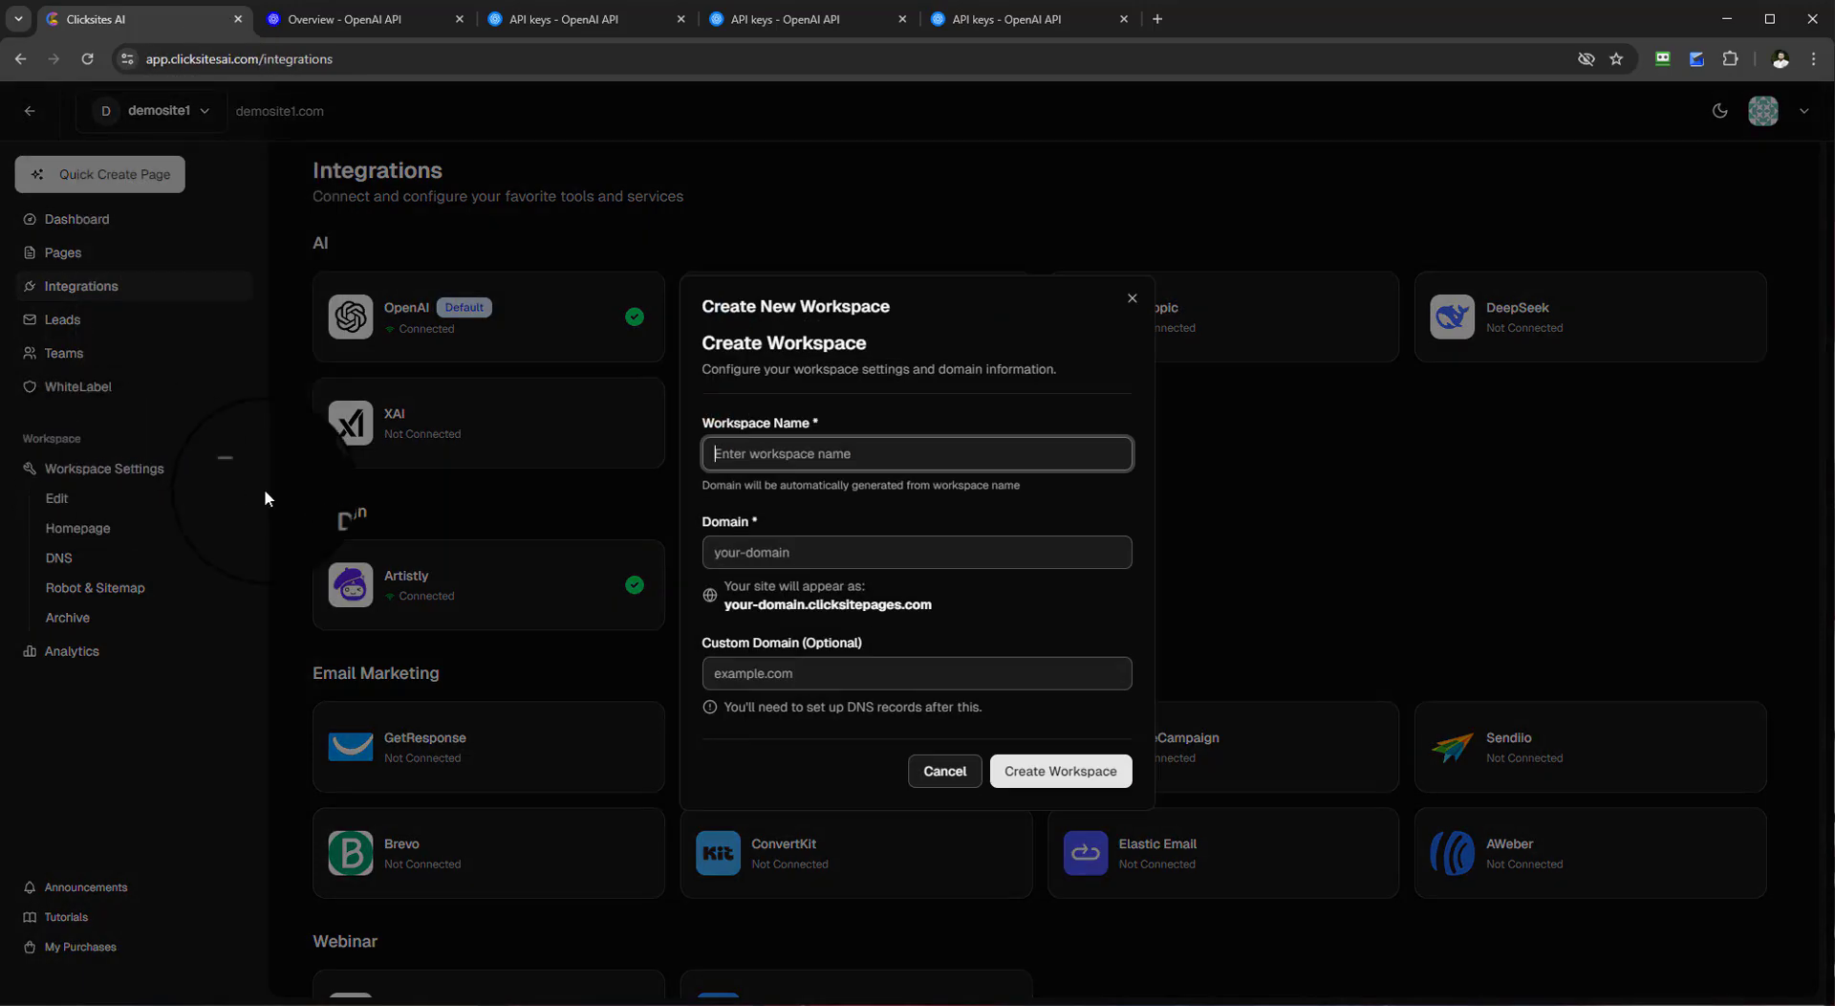
pyautogui.click(942, 775)
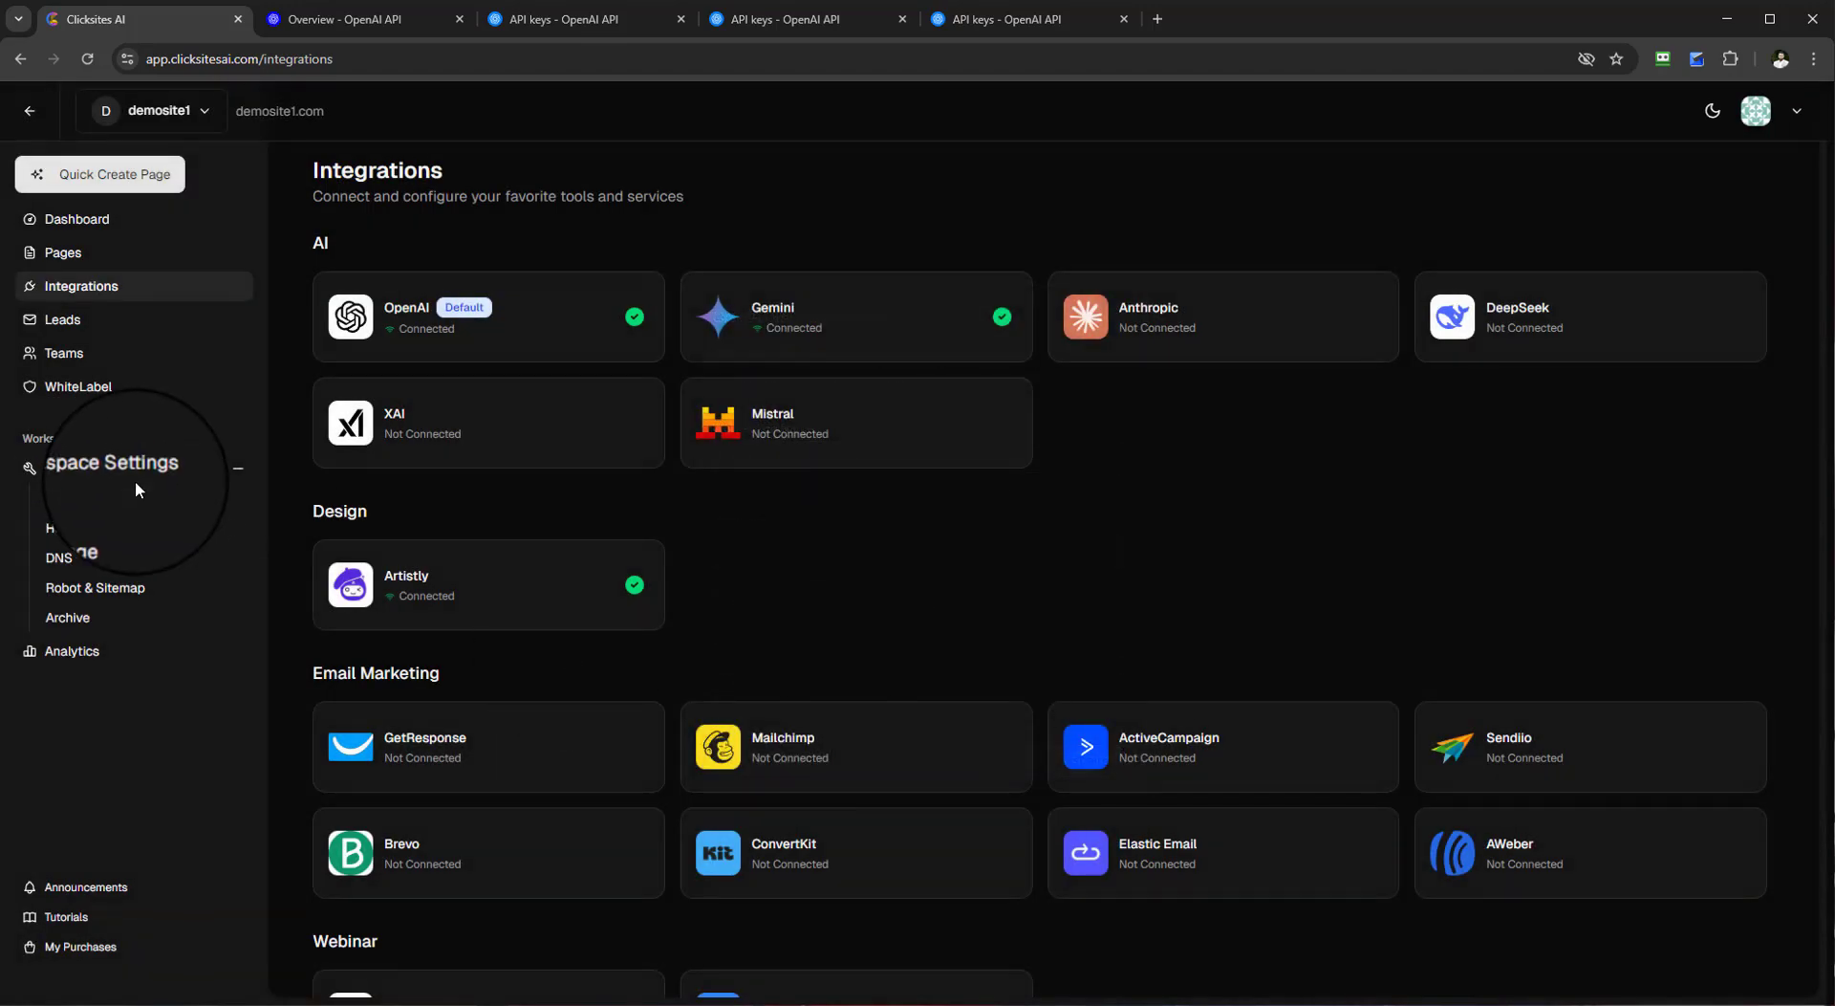
pyautogui.click(140, 475)
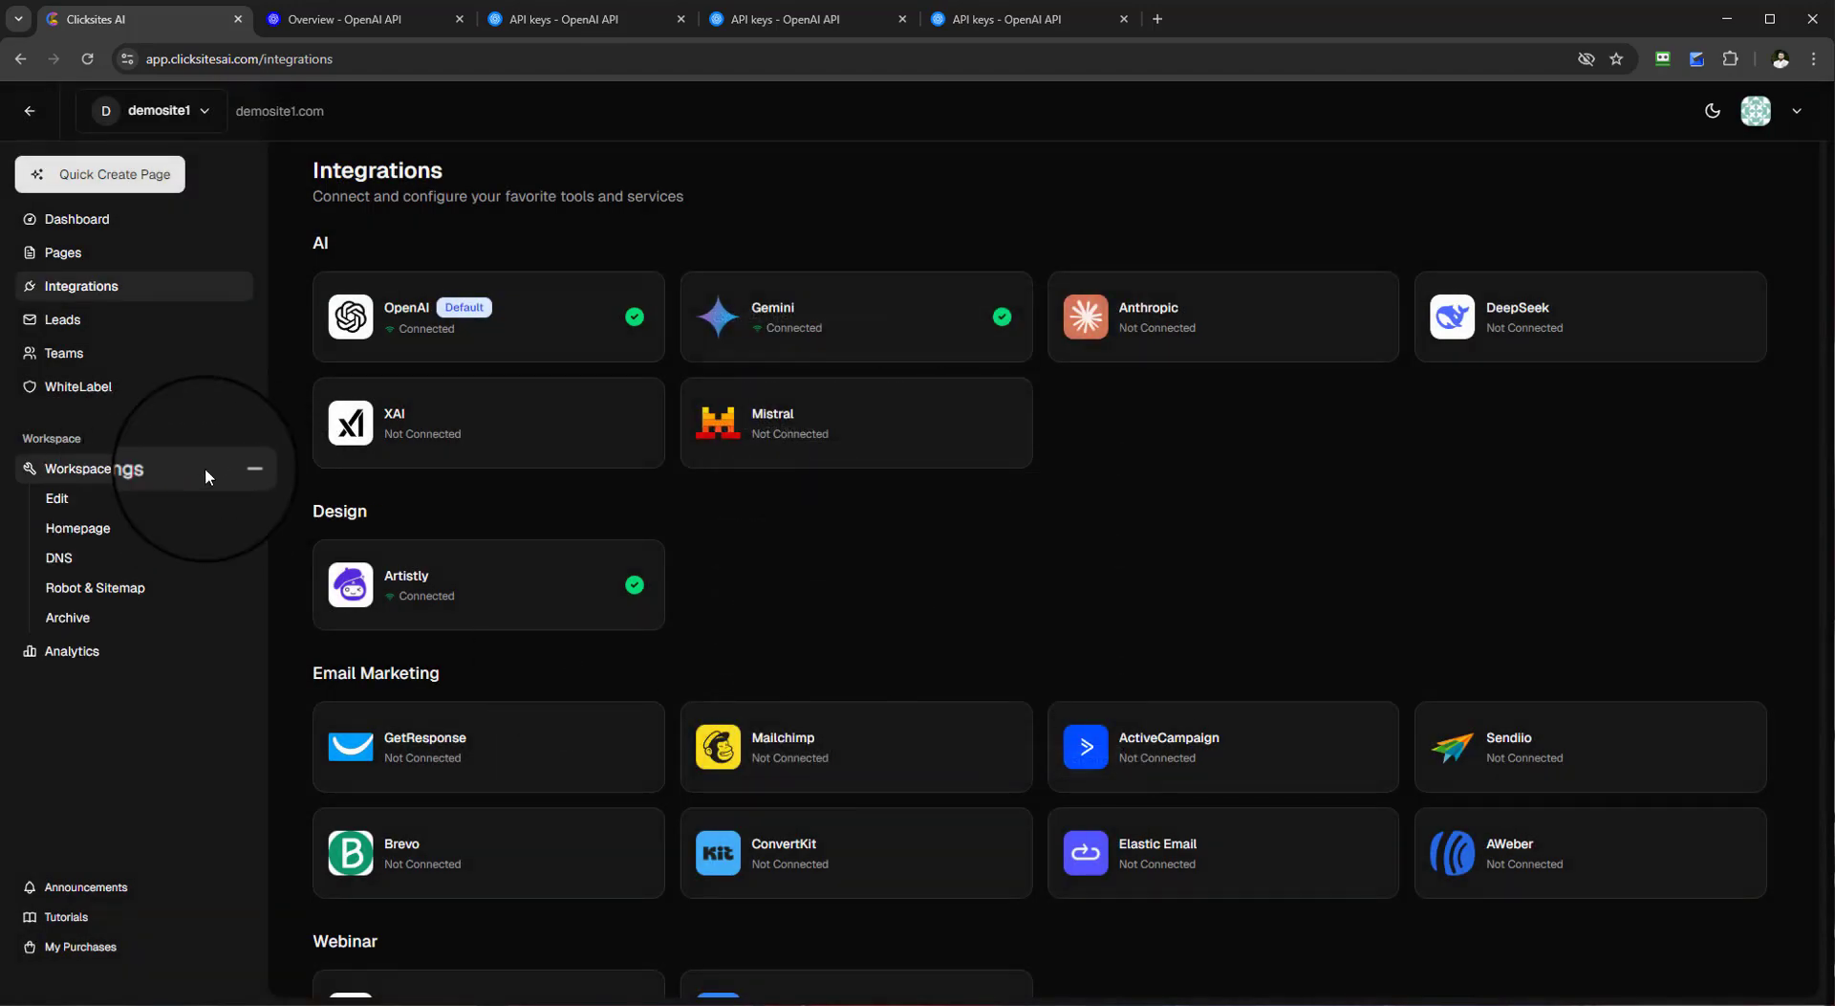
pyautogui.click(204, 466)
pyautogui.click(152, 474)
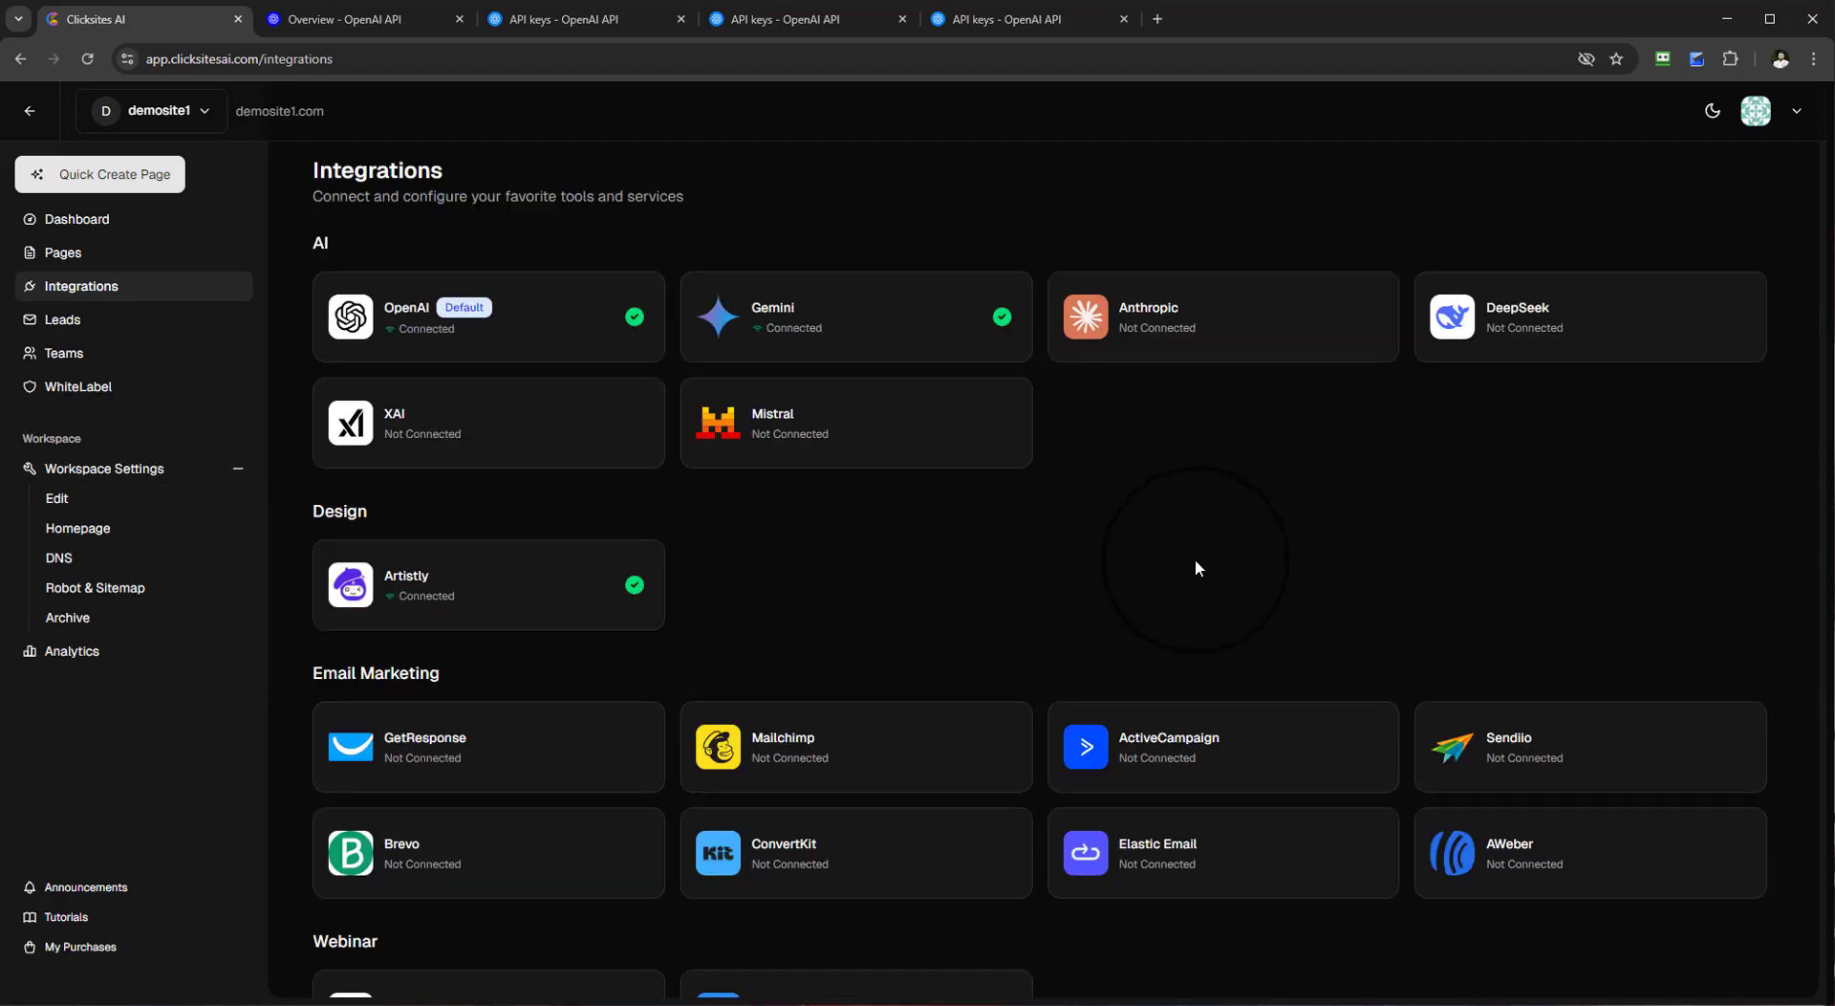
pyautogui.scroll(1, 1191, 564)
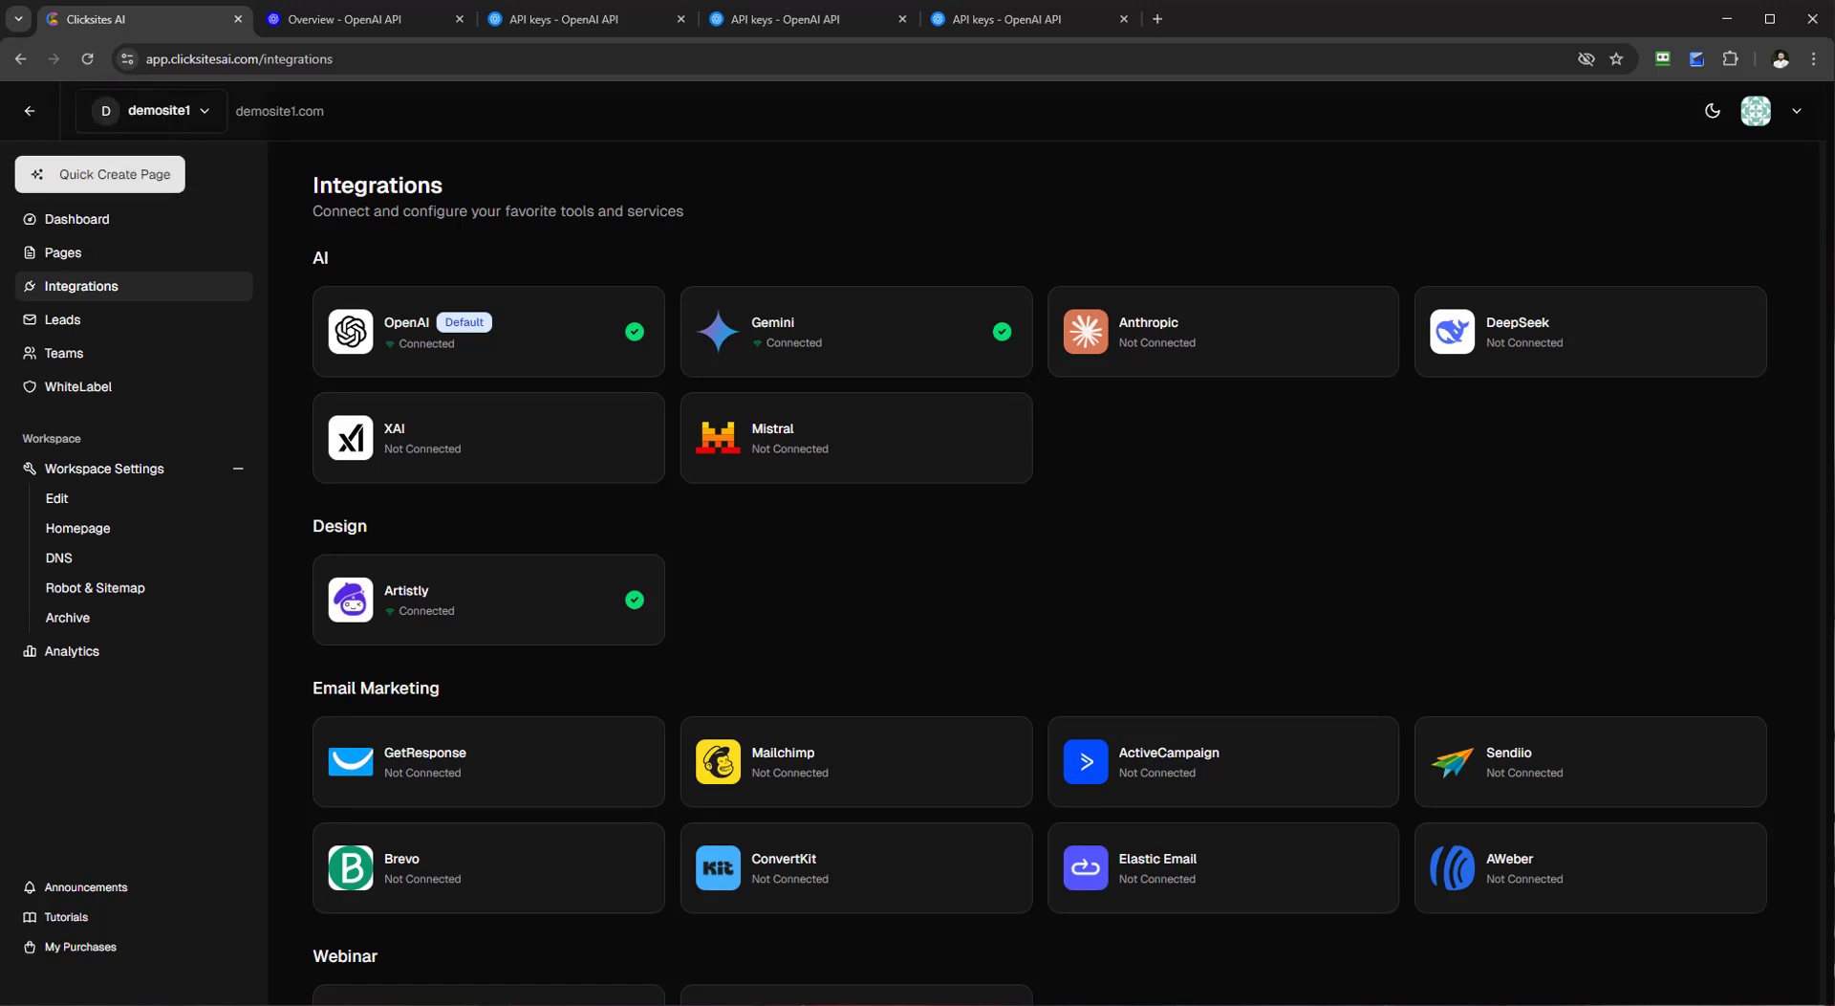